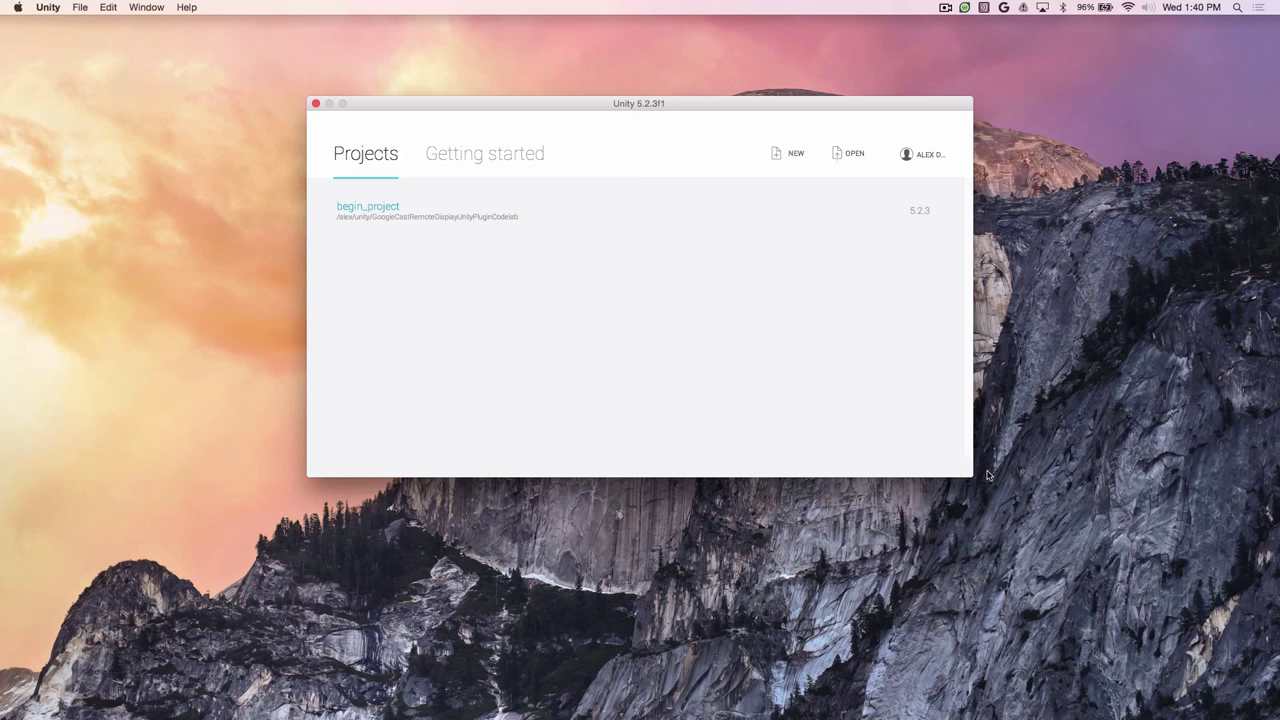
Open the begin_project folder from the Google Cast codelab as a Unity project
left_click(851, 155)
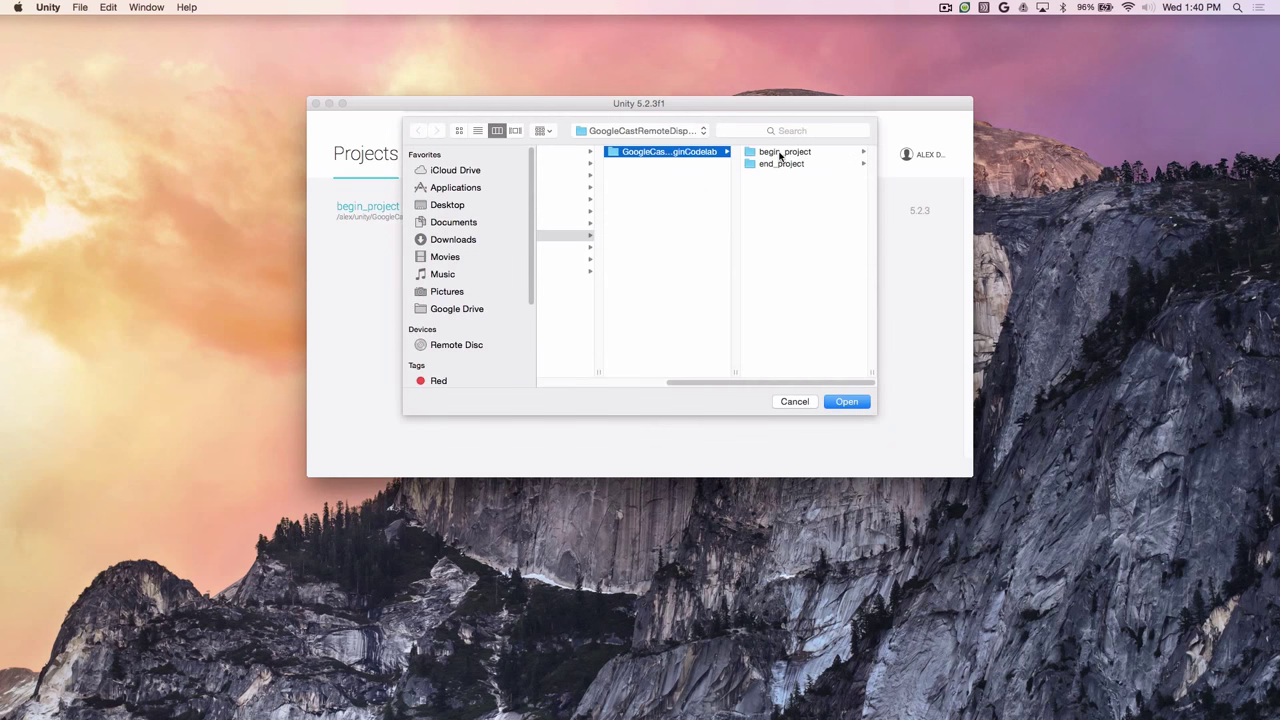
left_click(780, 155)
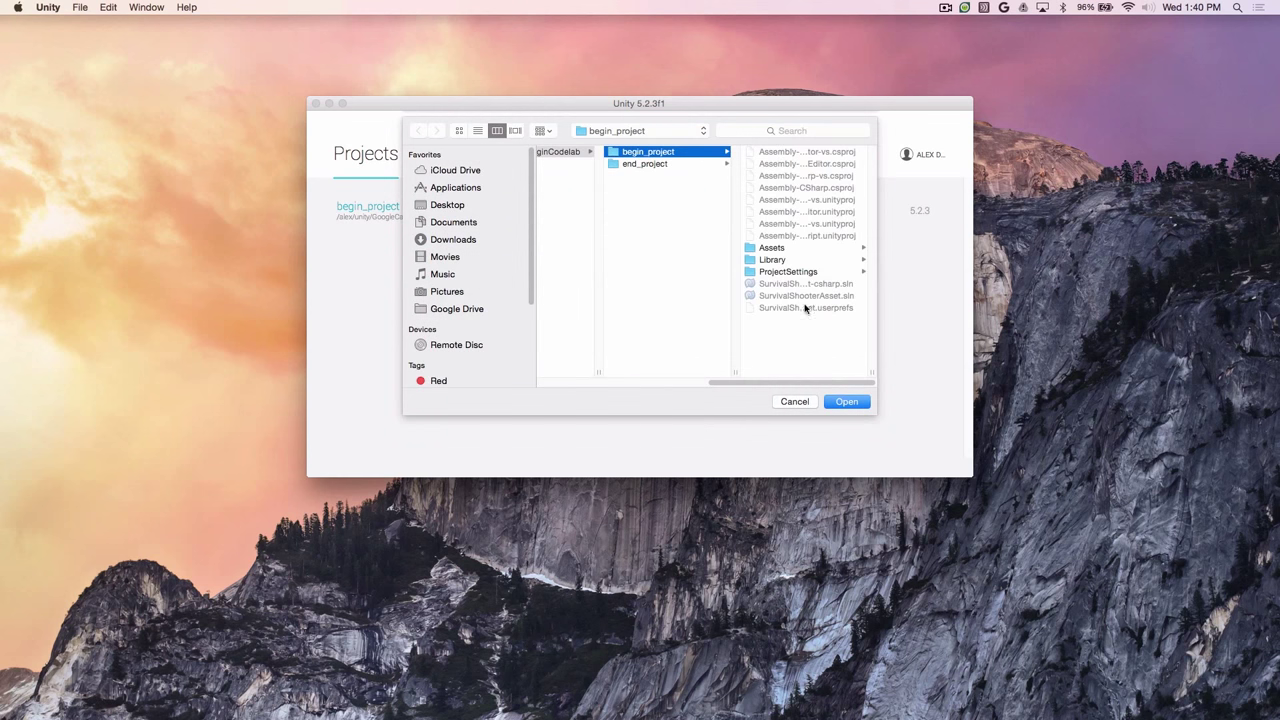
left_click(847, 401)
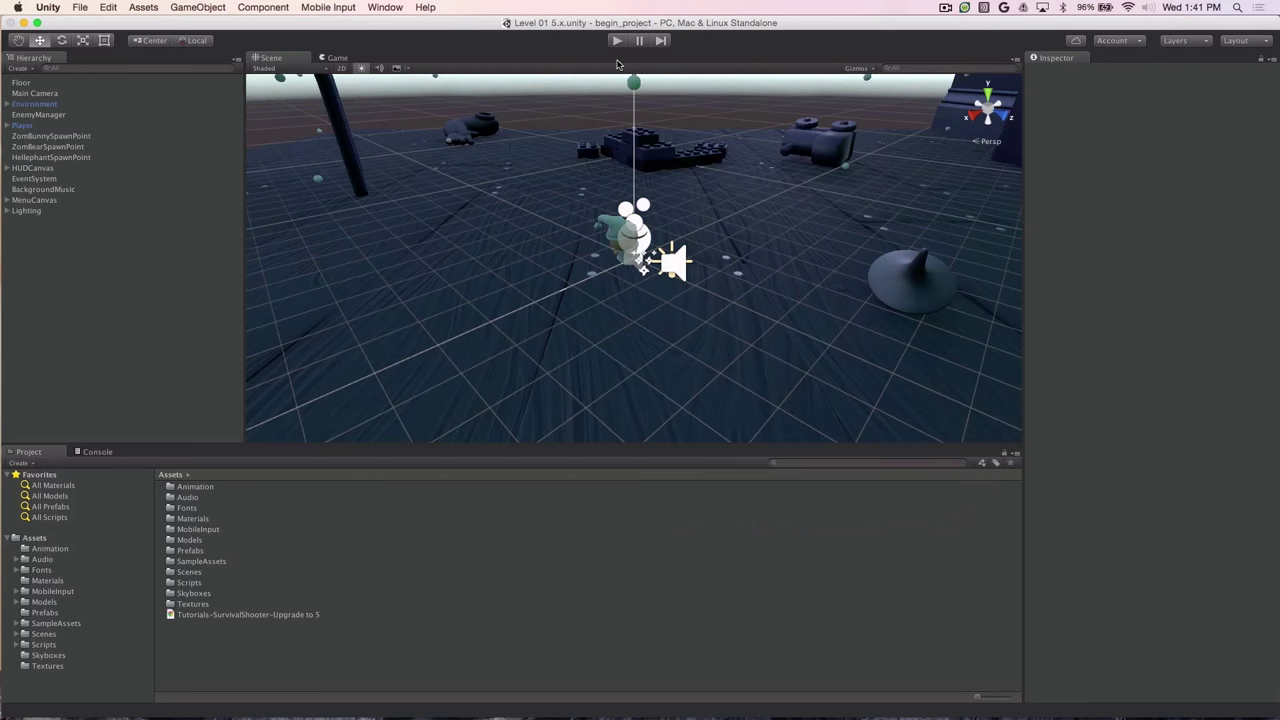
Play-test Level 01, moving with W, D and S and shooting enemies, then stop play mode
left_click(617, 41)
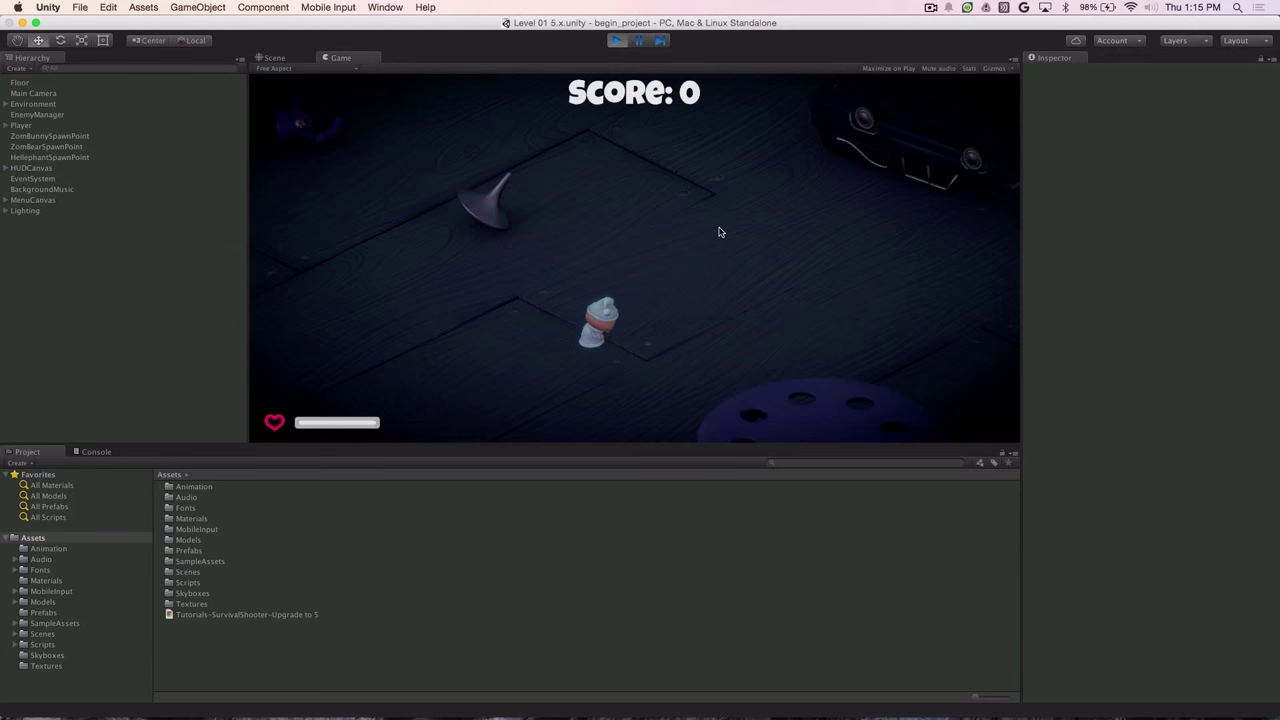
key("w")
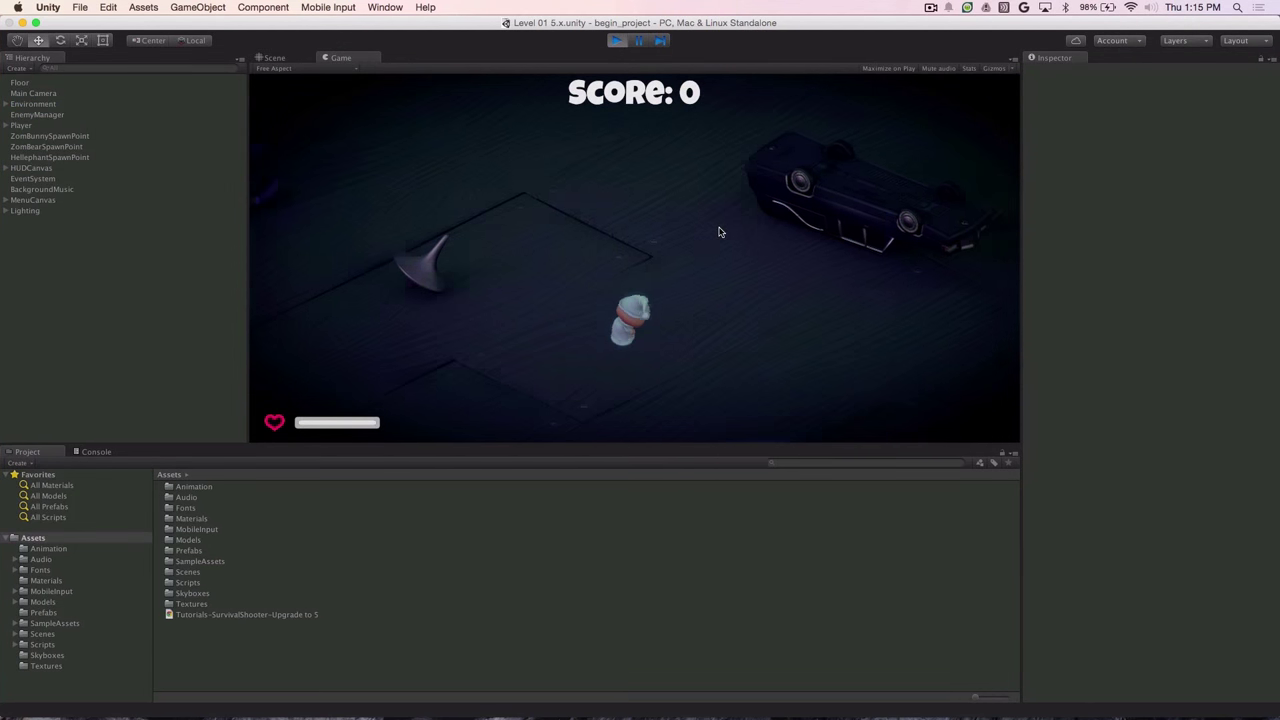
left_click(718, 232)
left_click(718, 232)
key("w")
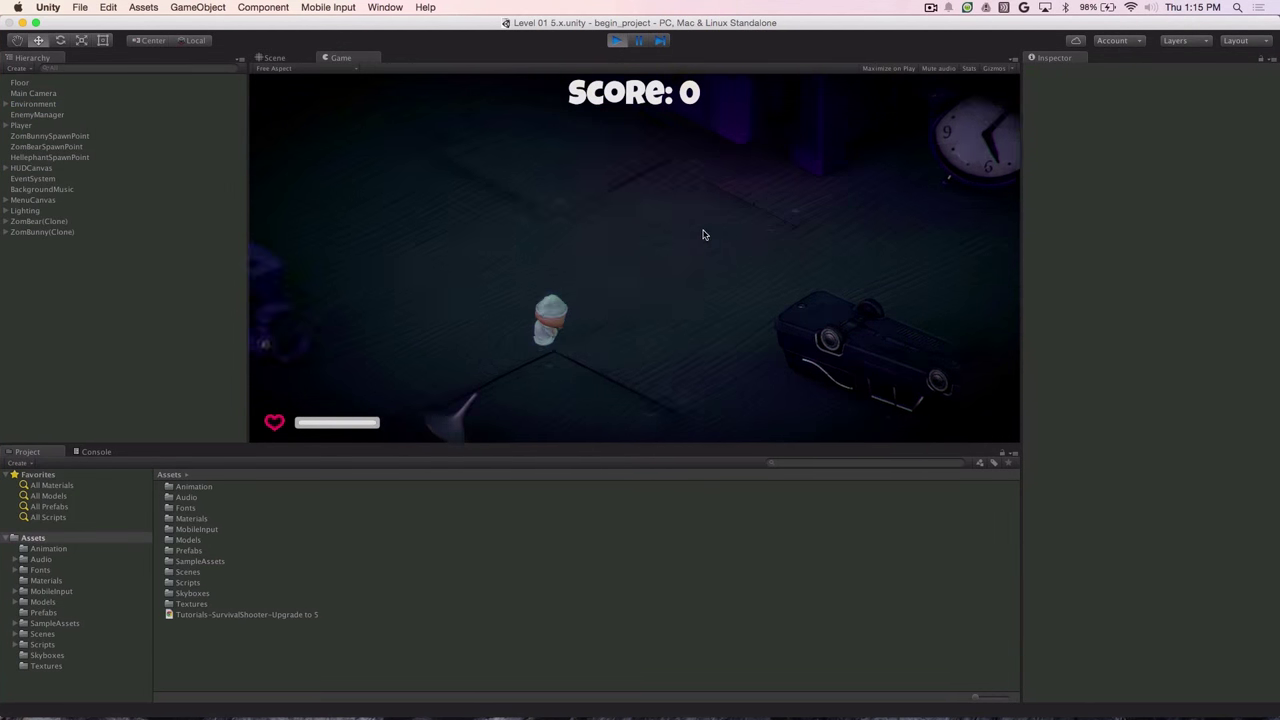
key("w")
left_click(699, 233)
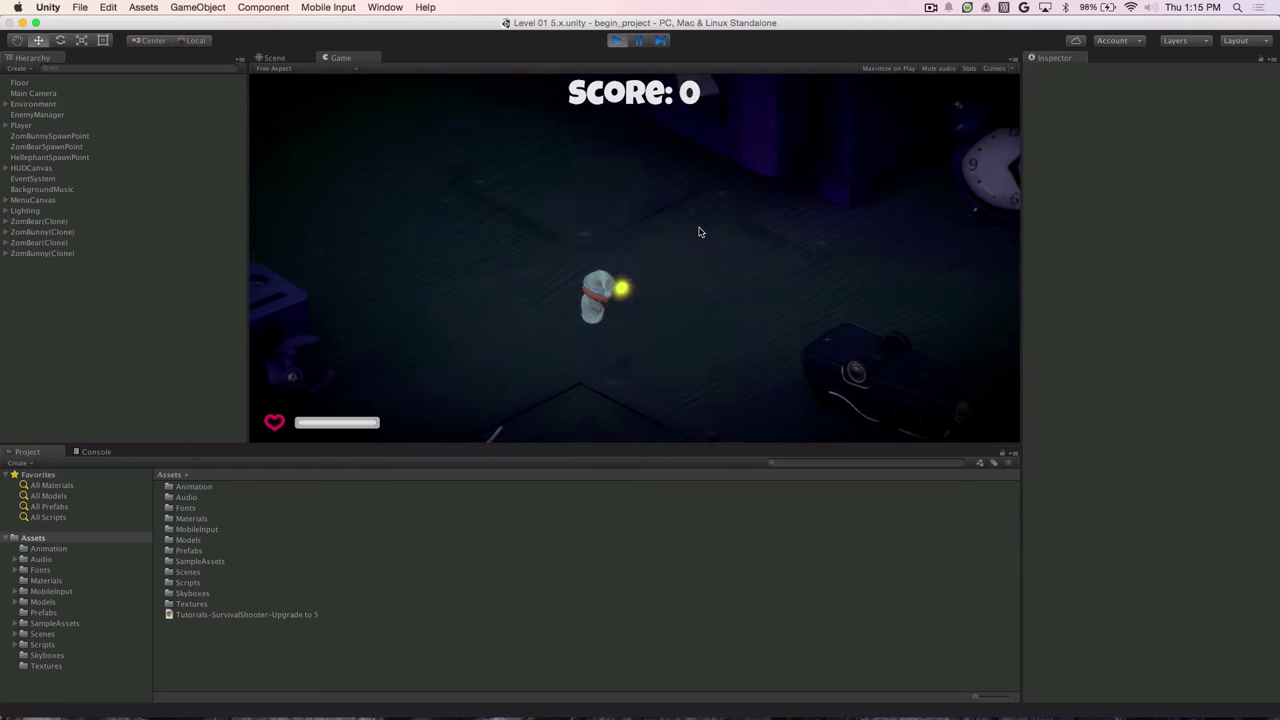
left_click(699, 233)
key("d")
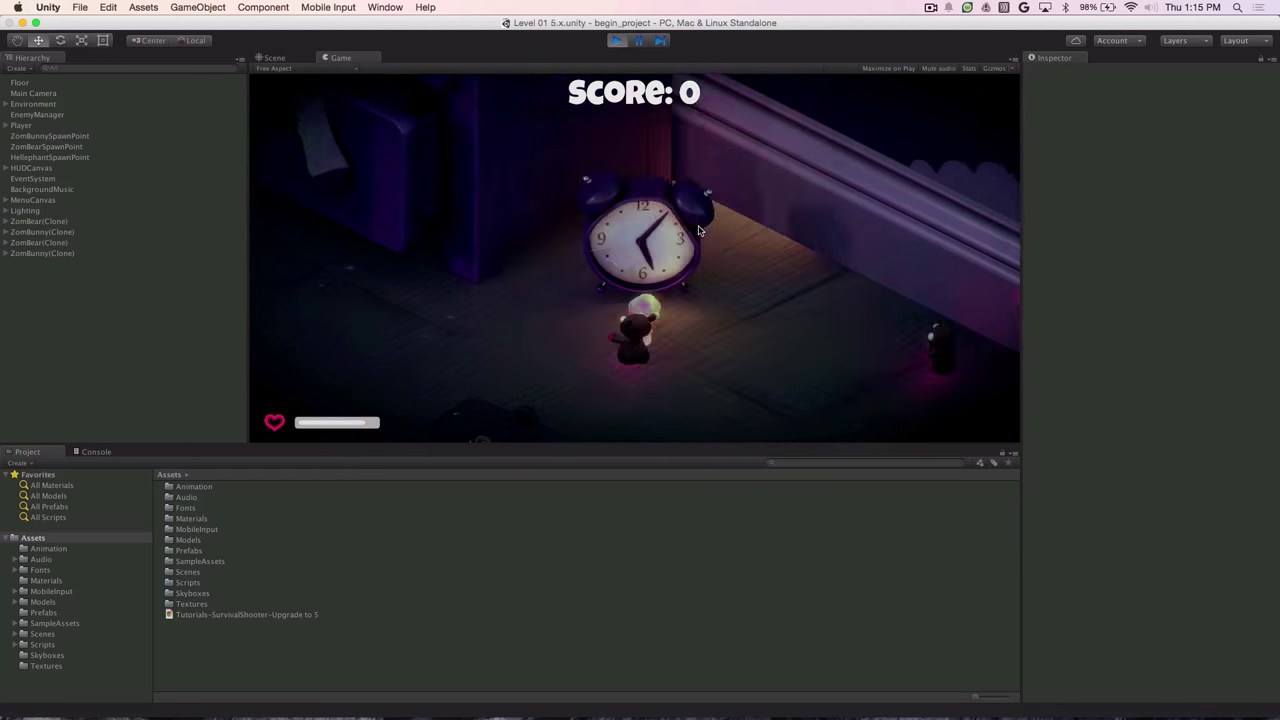
left_click(698, 230)
key("s")
left_click(694, 229)
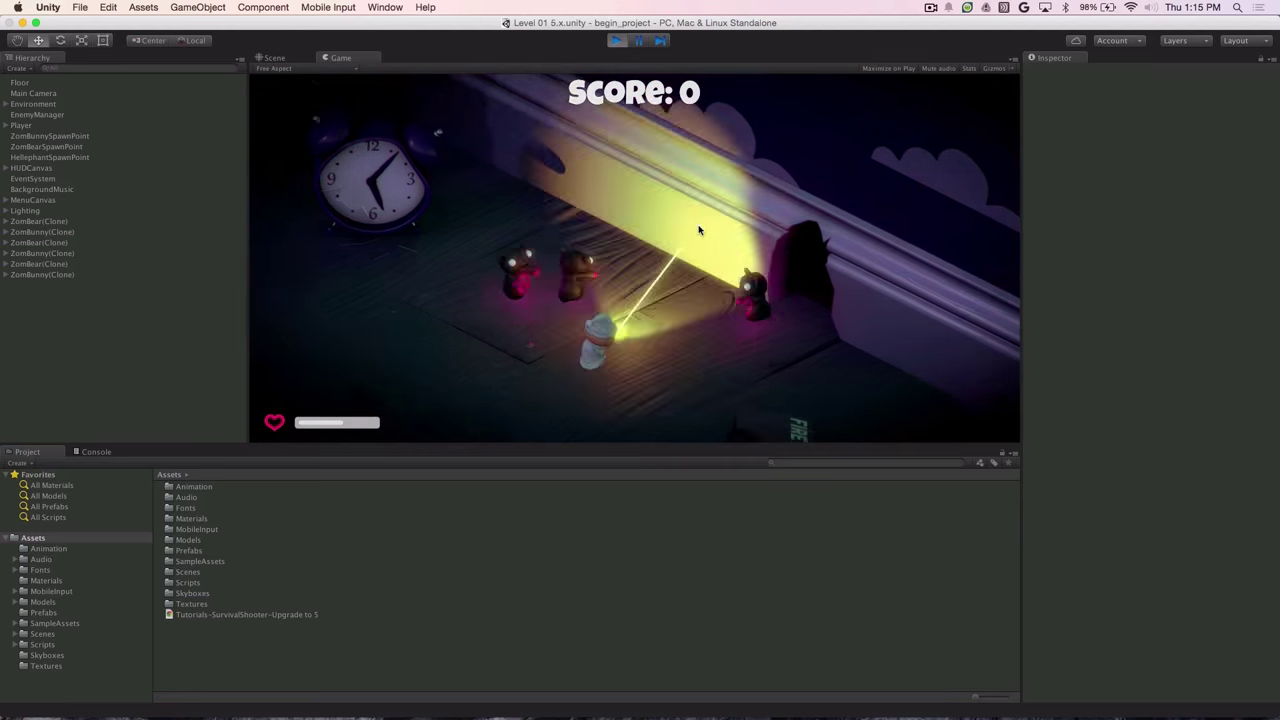
left_click(617, 41)
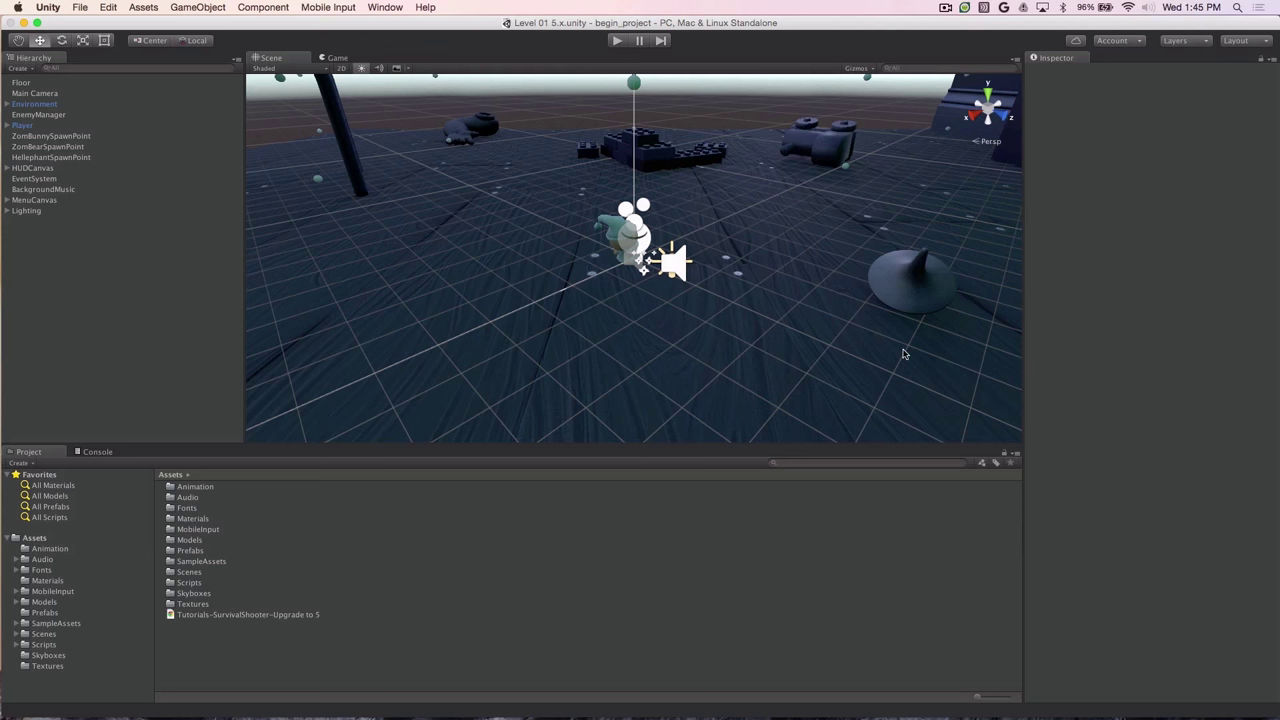
Point the External Tools Android SDK location to bin/android-sdk-macosx, then close Preferences
left_click(62, 8)
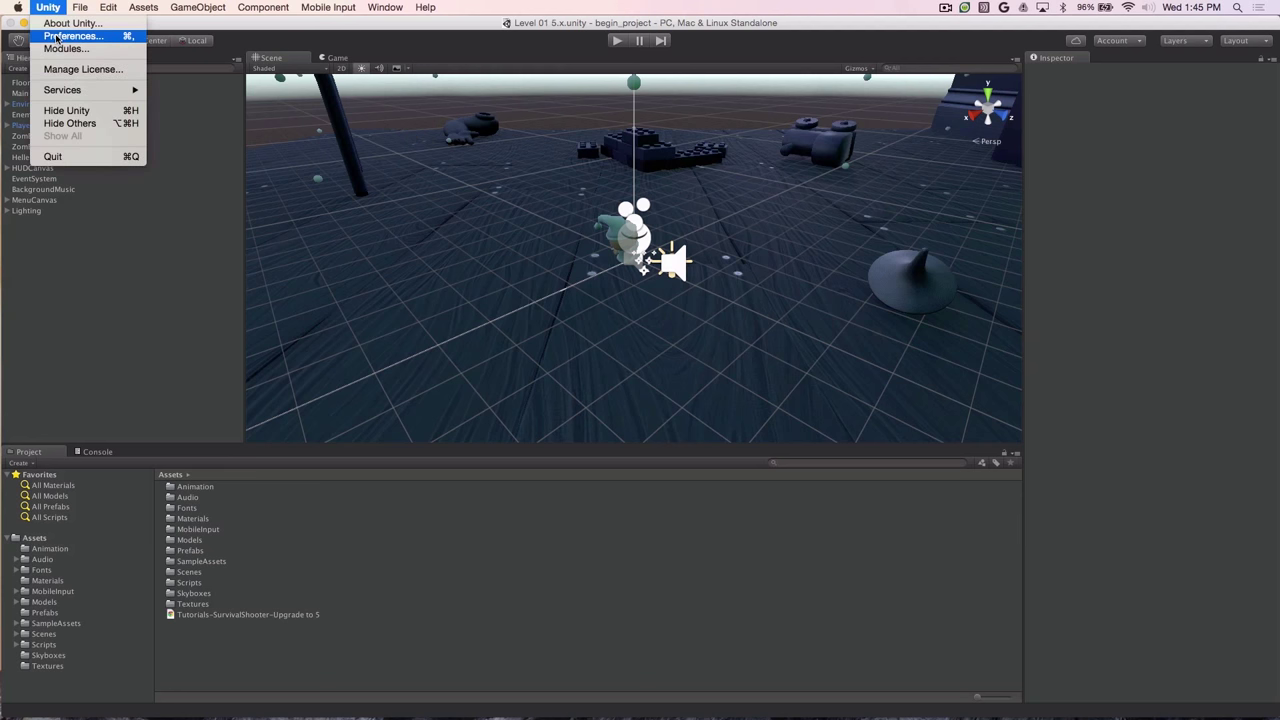
left_click(57, 37)
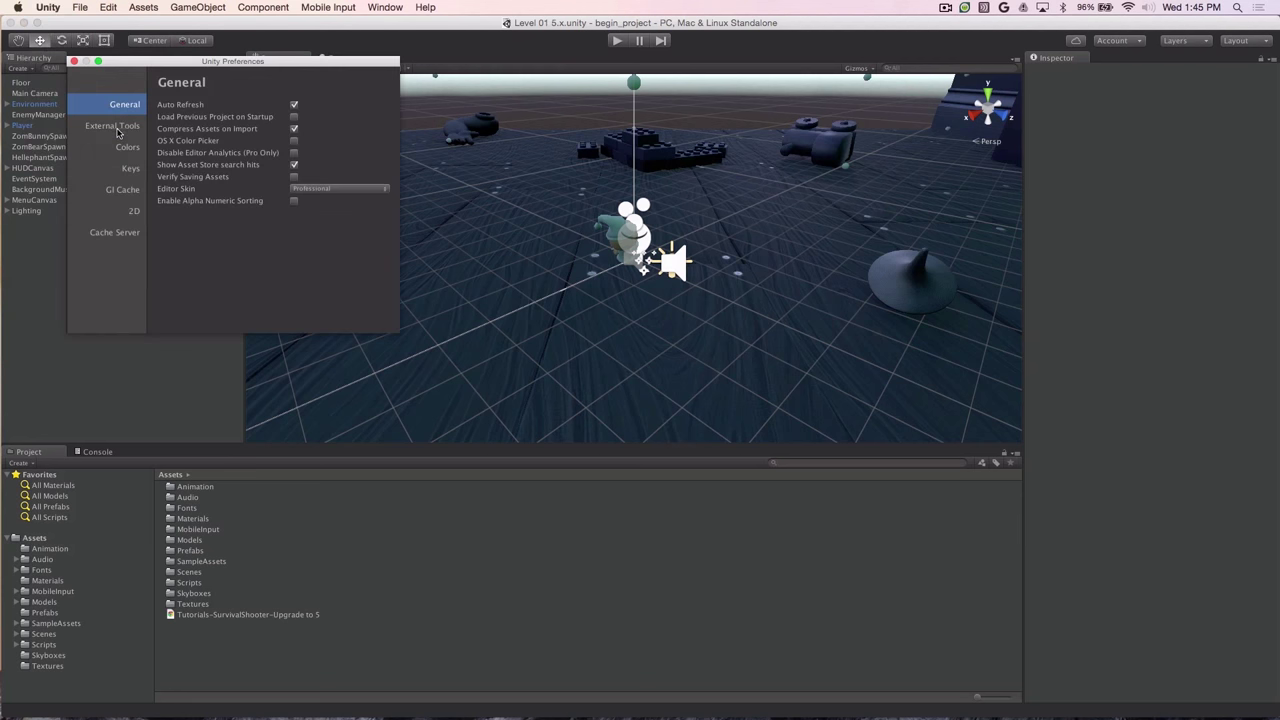
left_click(117, 128)
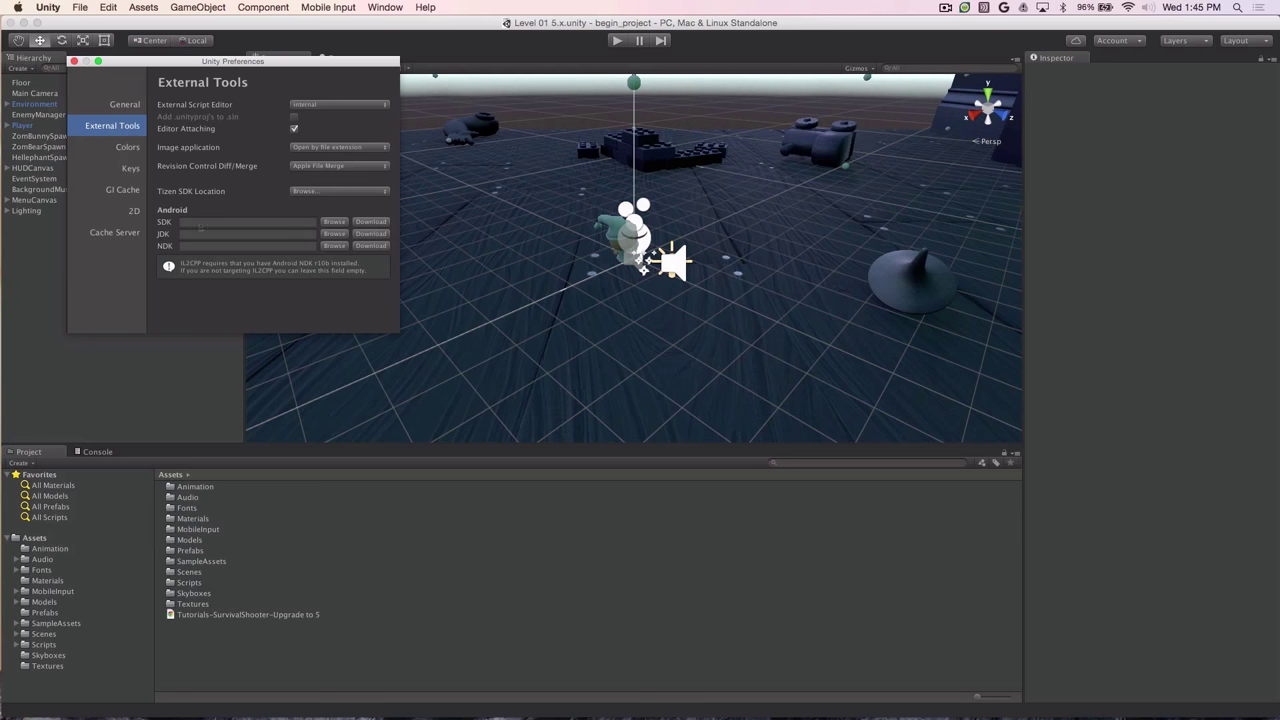
left_click(336, 224)
left_click(702, 146)
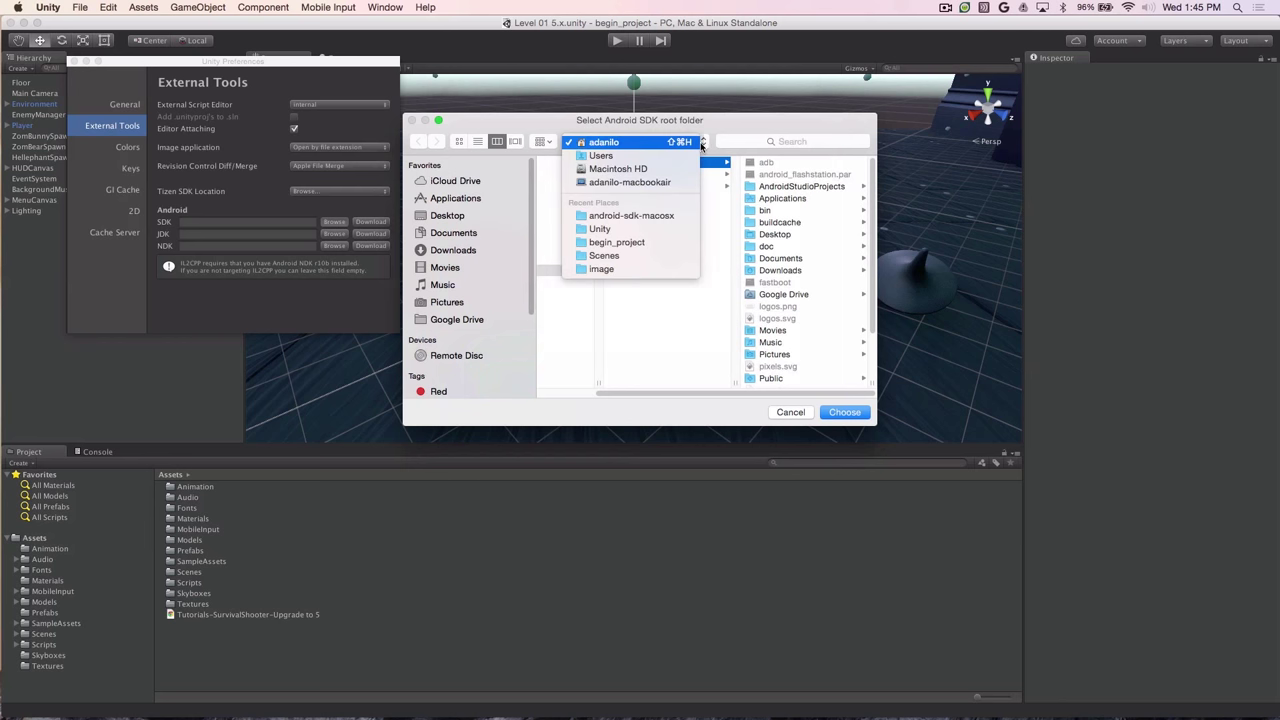
left_click(618, 168)
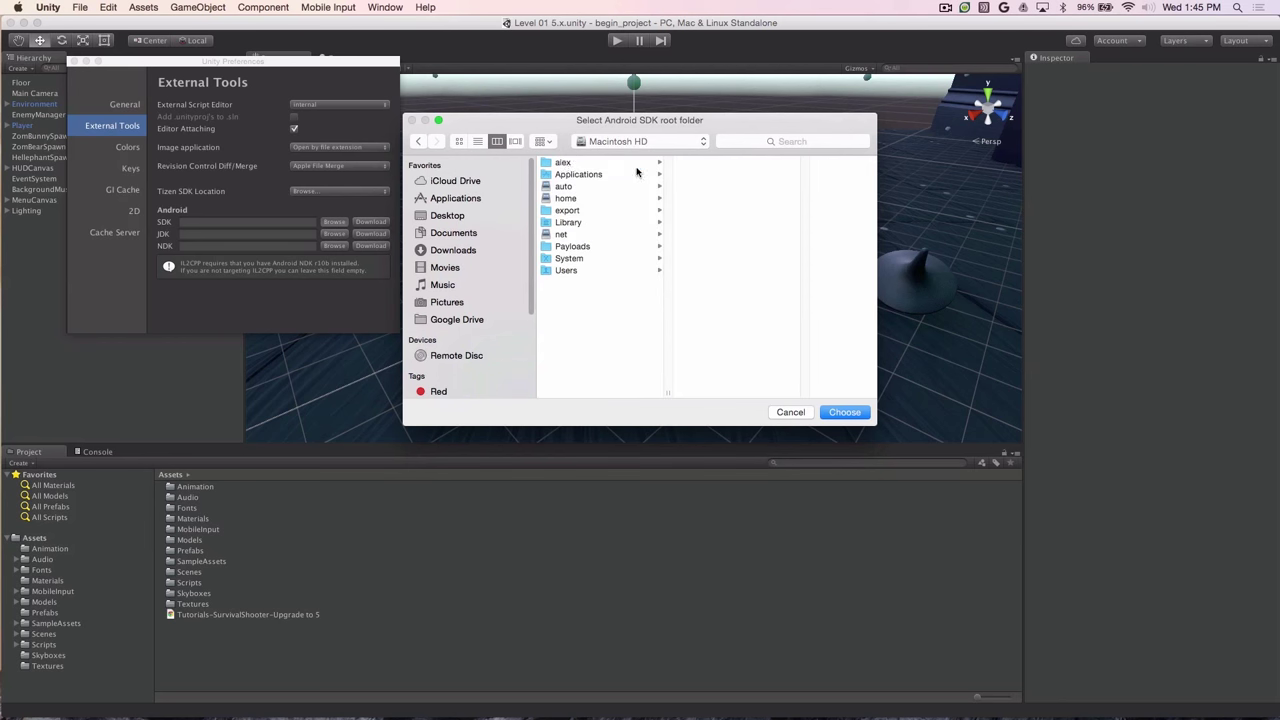
left_click(563, 164)
left_click(700, 166)
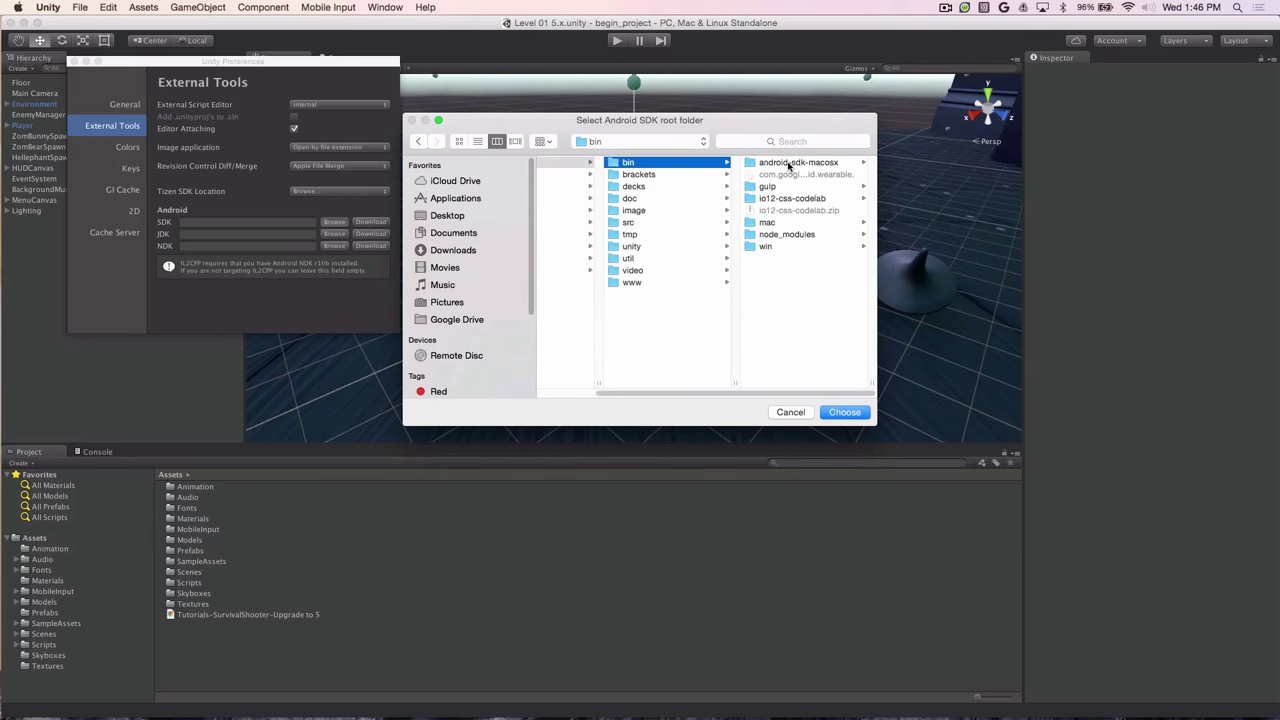
left_click(789, 166)
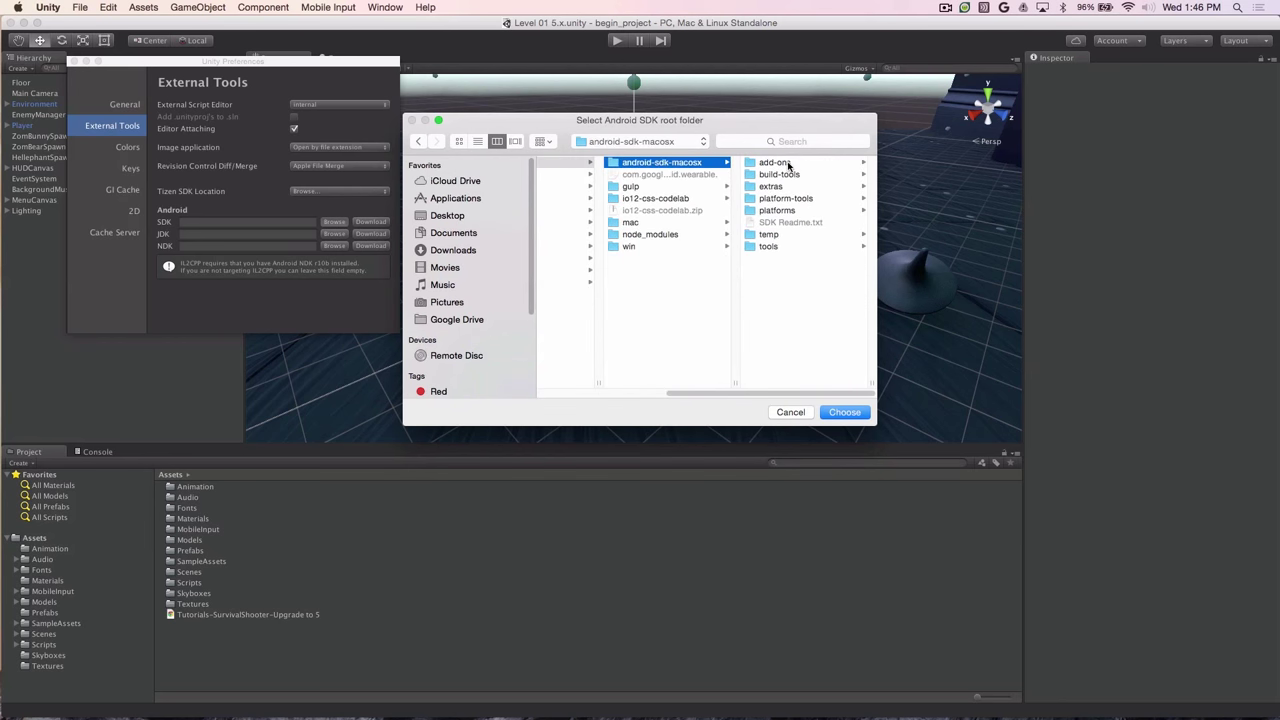
left_click(845, 412)
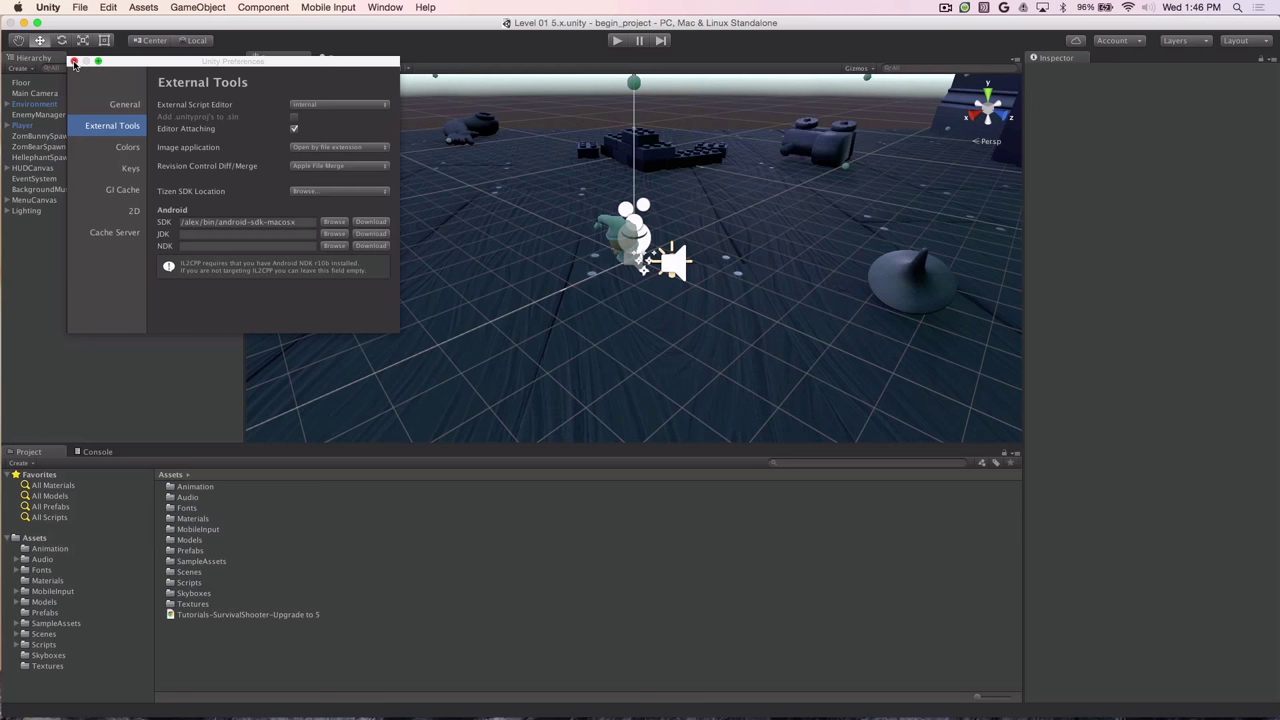
left_click(73, 62)
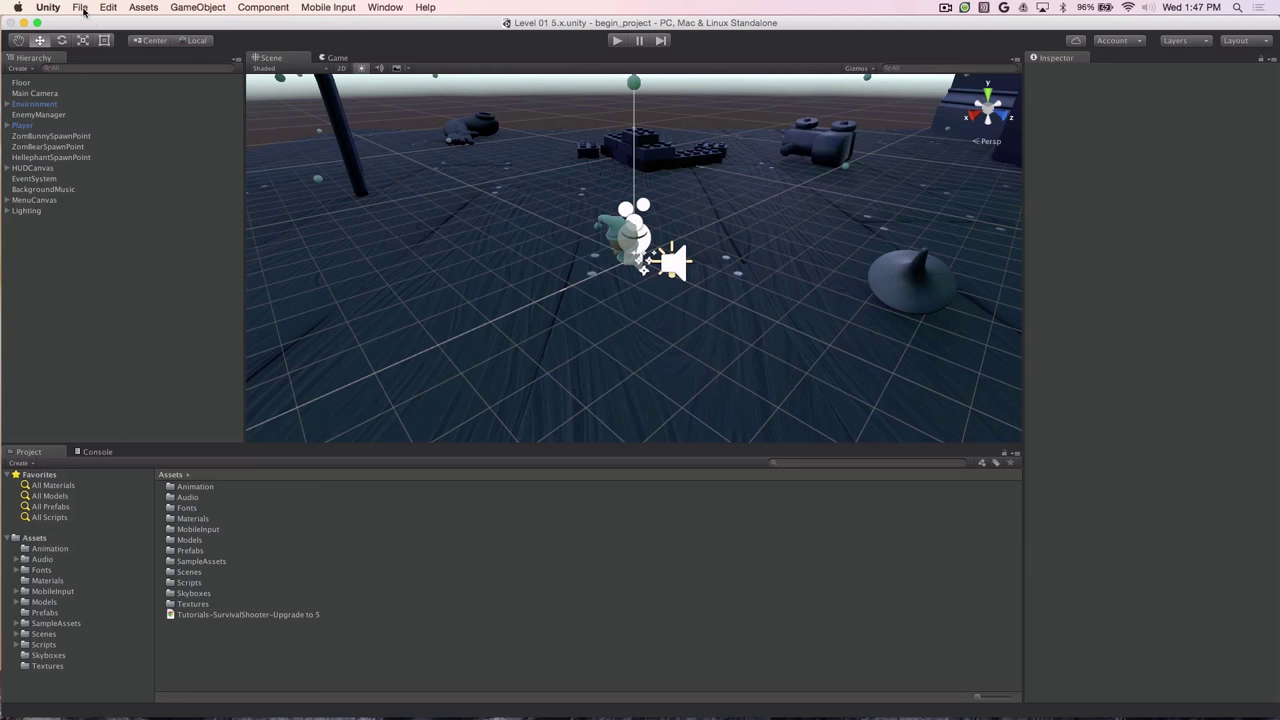
Switch the build platform to Android in Build Settings
left_click(79, 8)
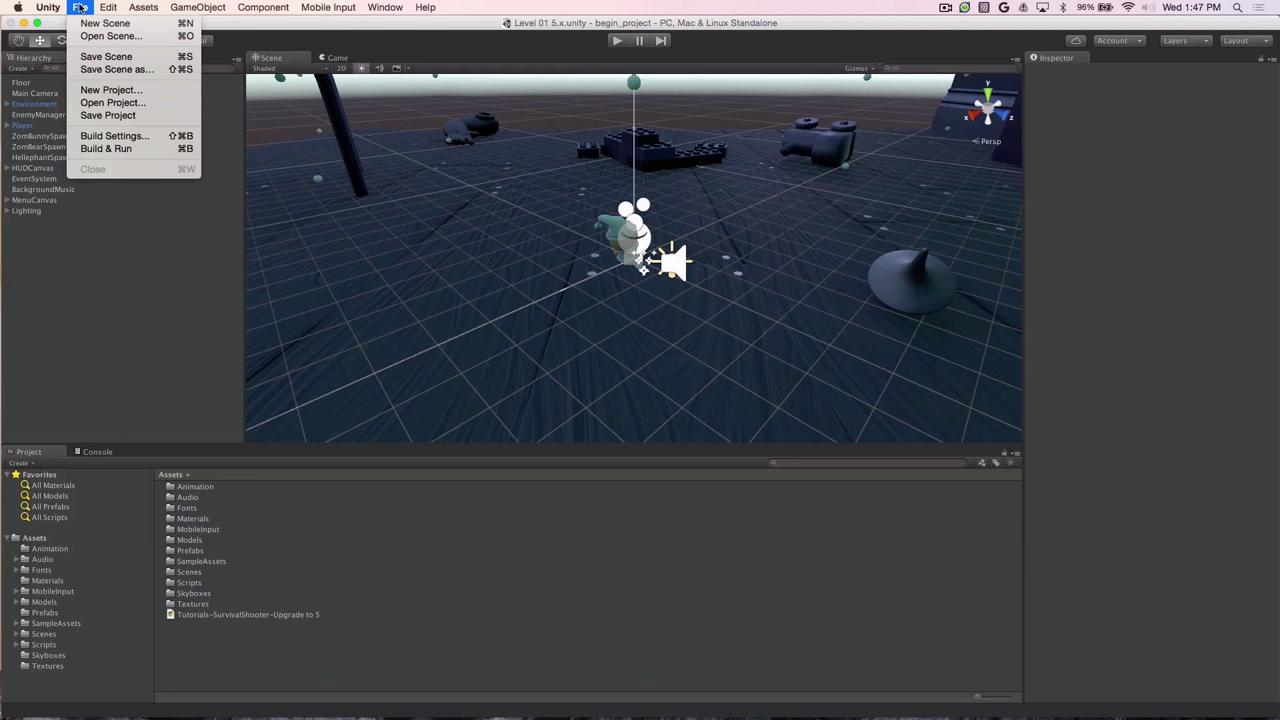
left_click(138, 135)
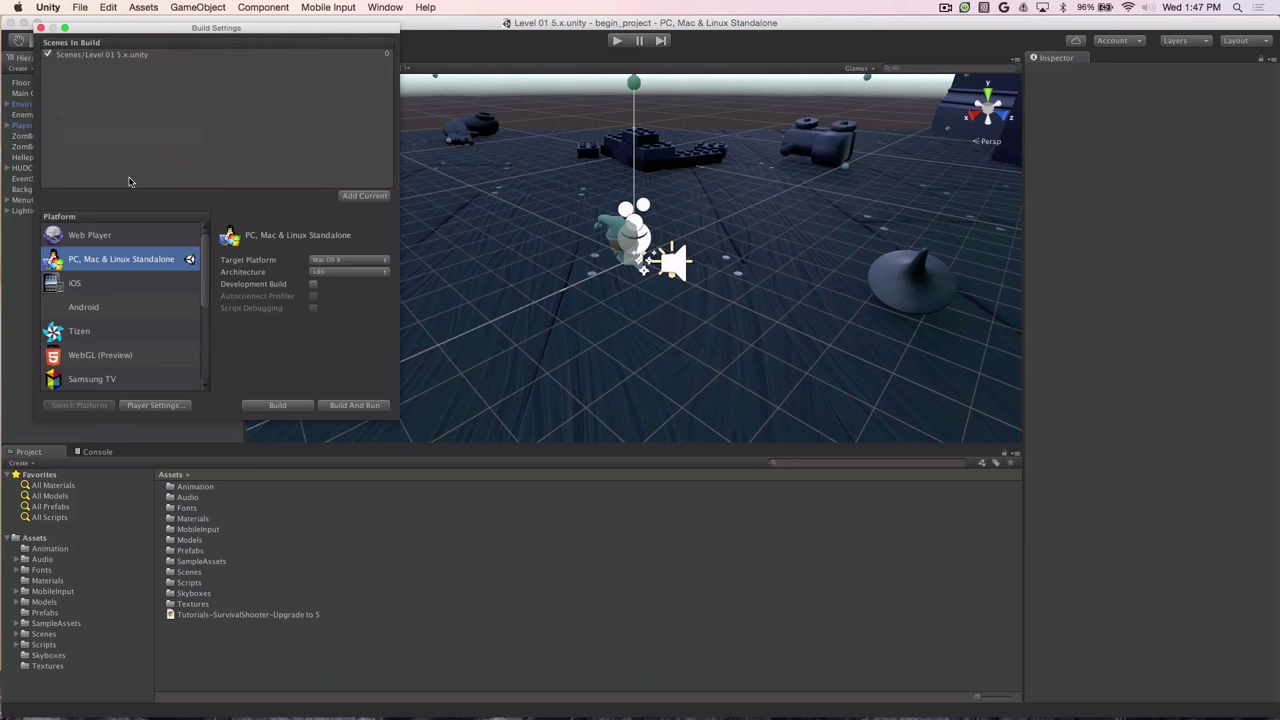
left_click(104, 310)
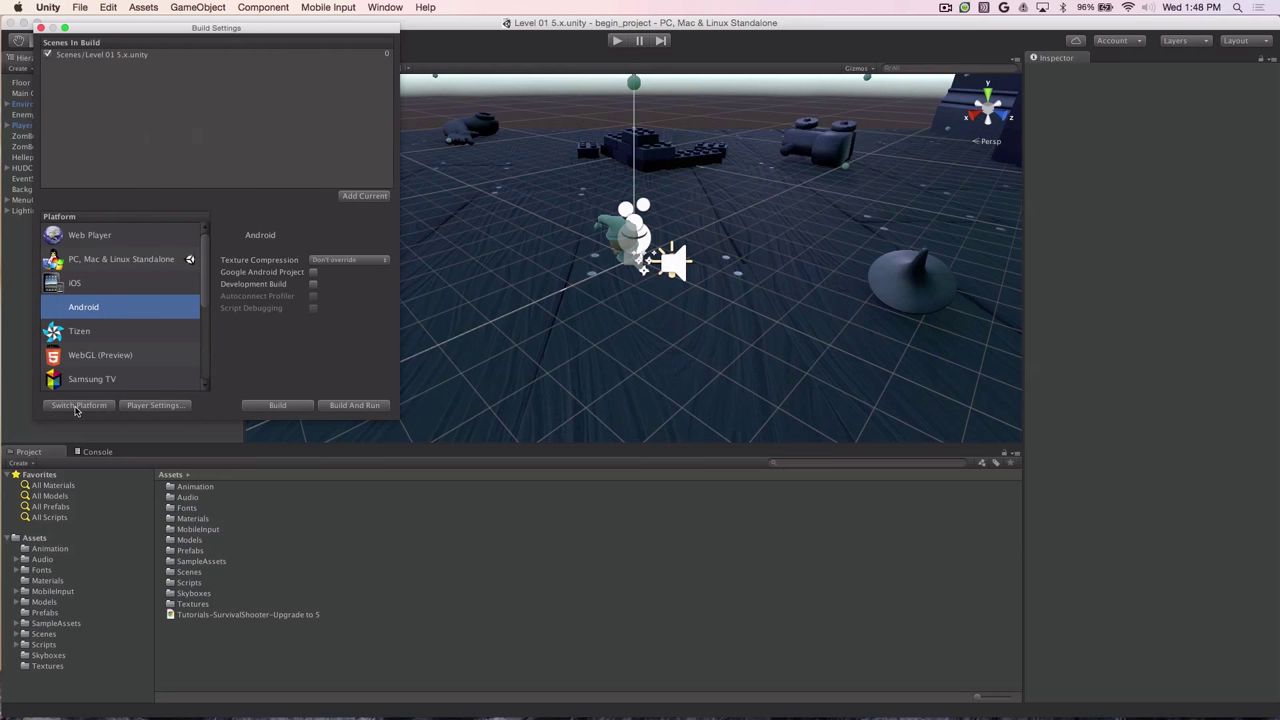
left_click(78, 405)
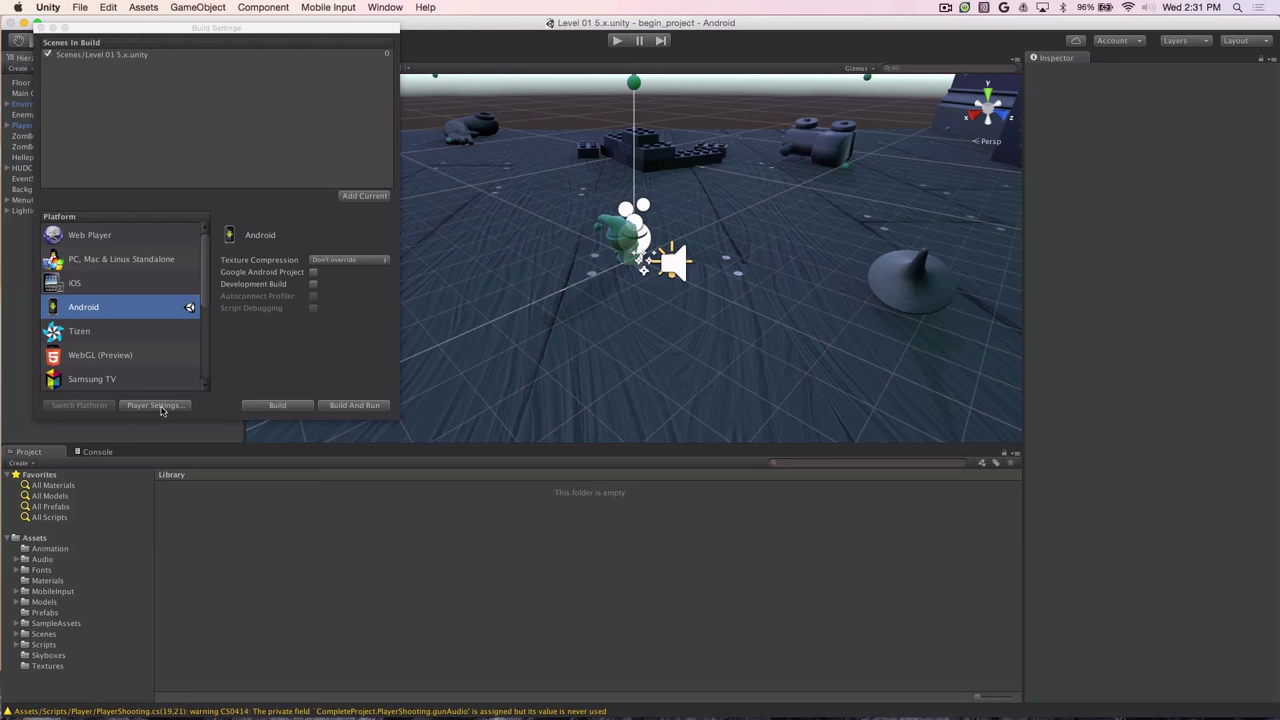
In Android Player Settings, make the Bundle Identifier com.example.game and Minimum API Level 19 'Kit Kat'
left_click(158, 405)
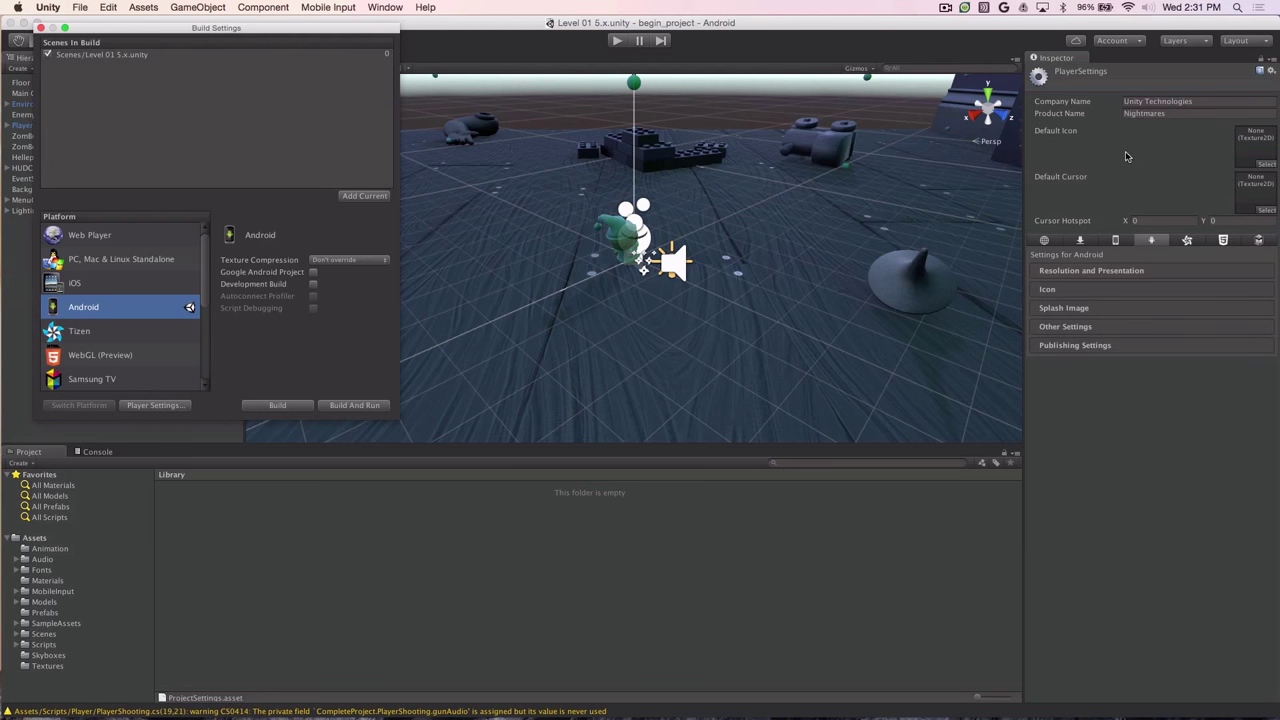
left_click(1087, 329)
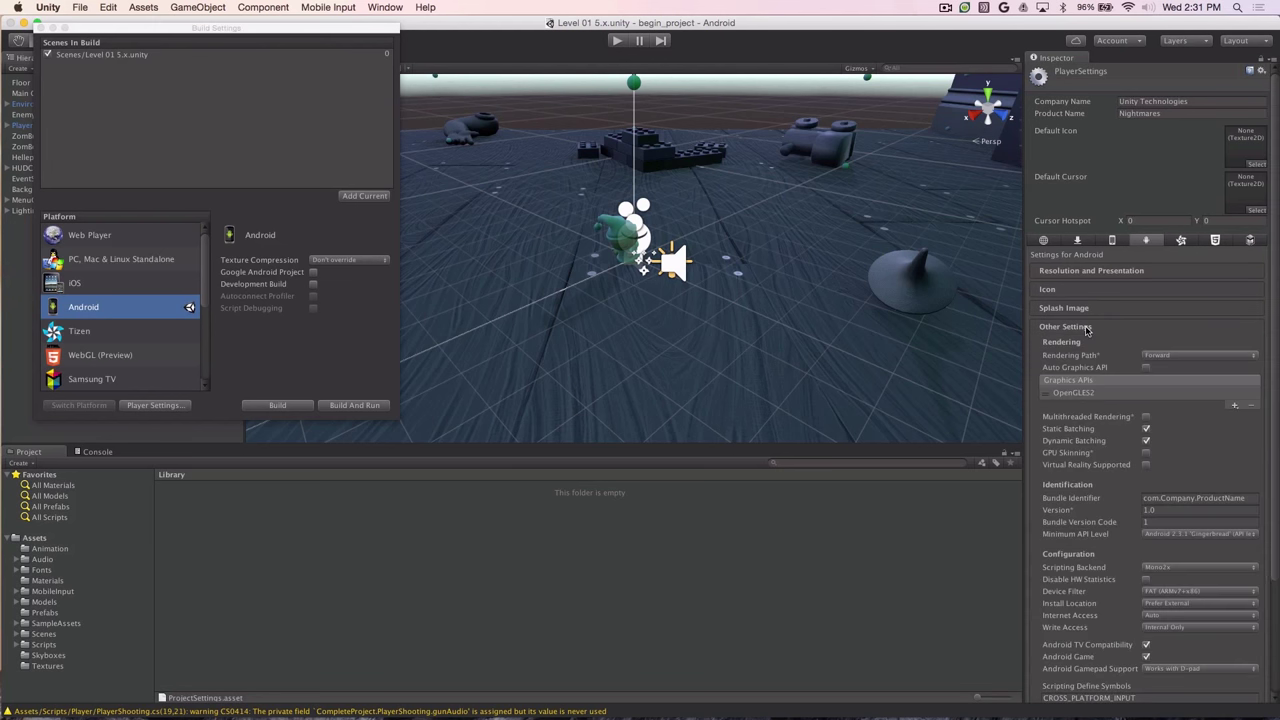
left_click(1162, 497)
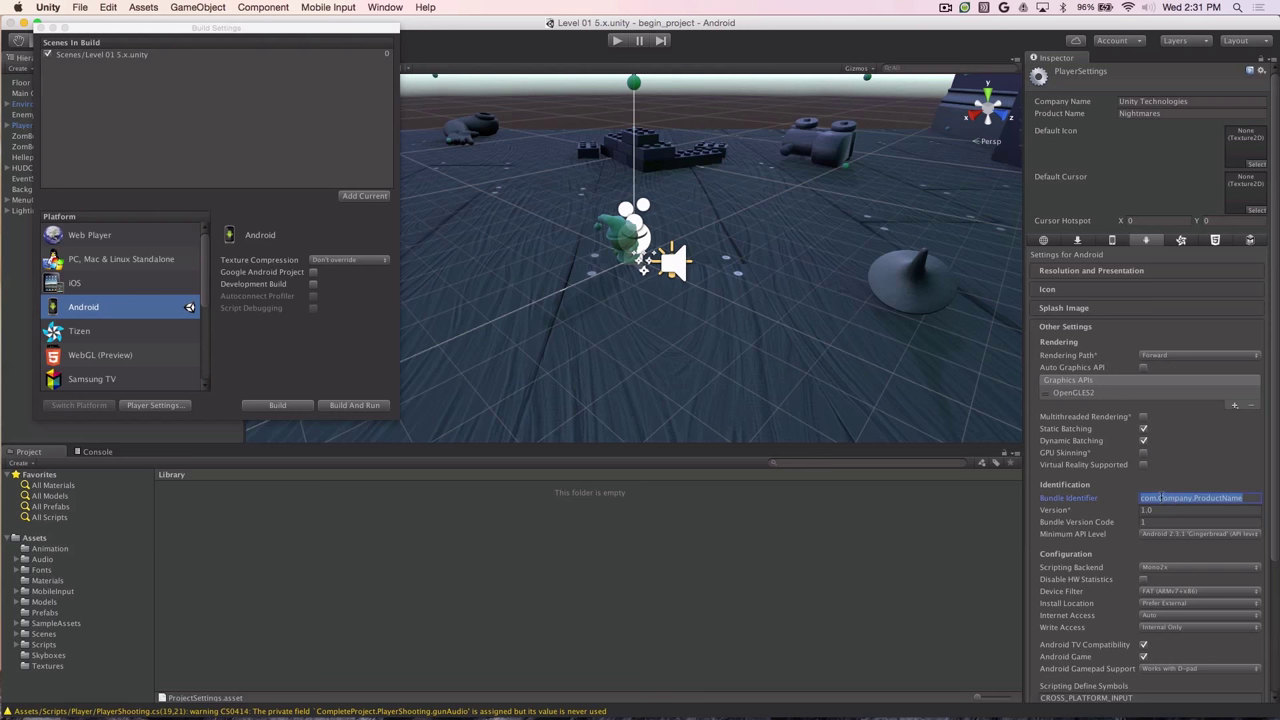
left_click(1162, 497)
left_click_drag(1162, 497, 1232, 504)
double_click(1203, 504)
left_click(1160, 498, "shift")
type("example.game")
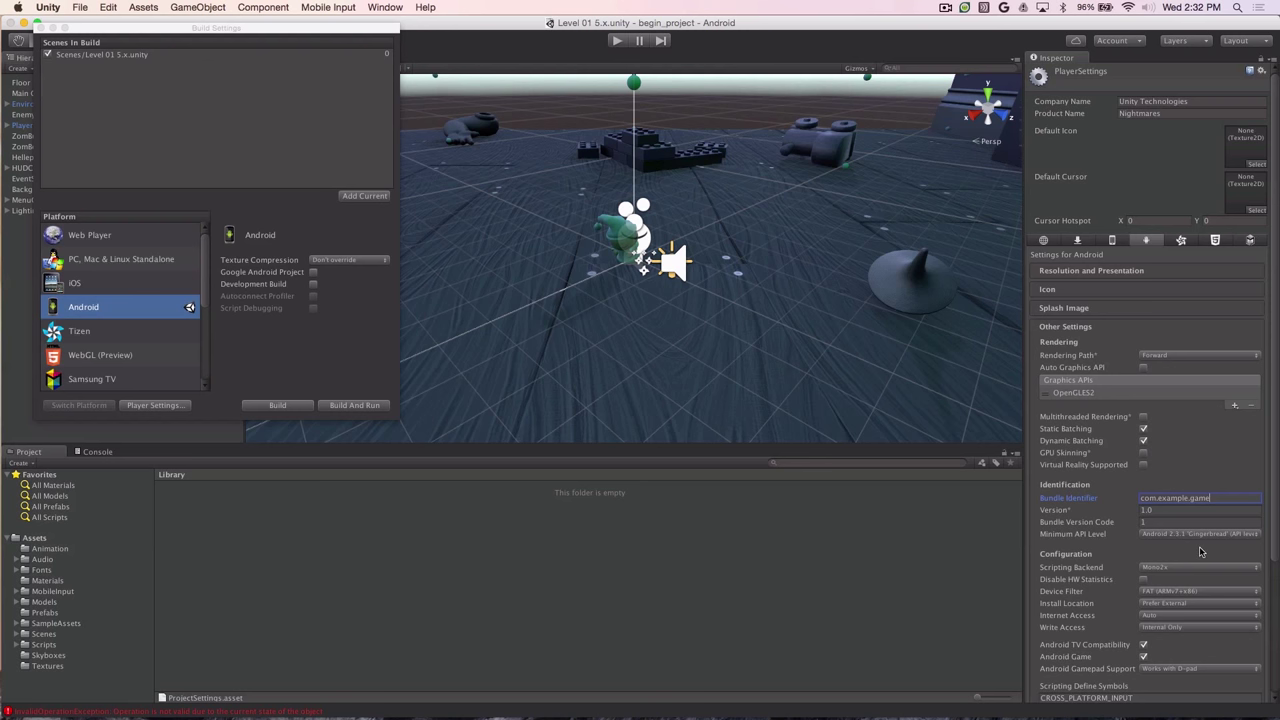
left_click(1256, 538)
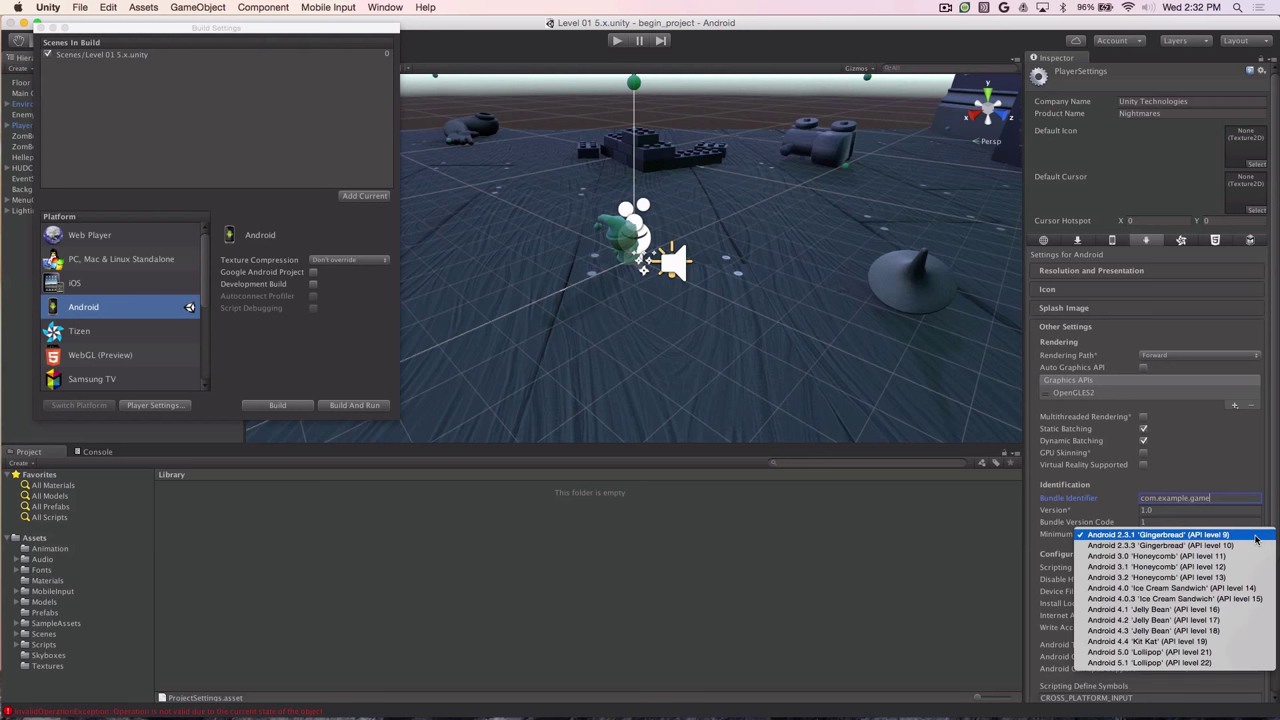
left_click(1162, 642)
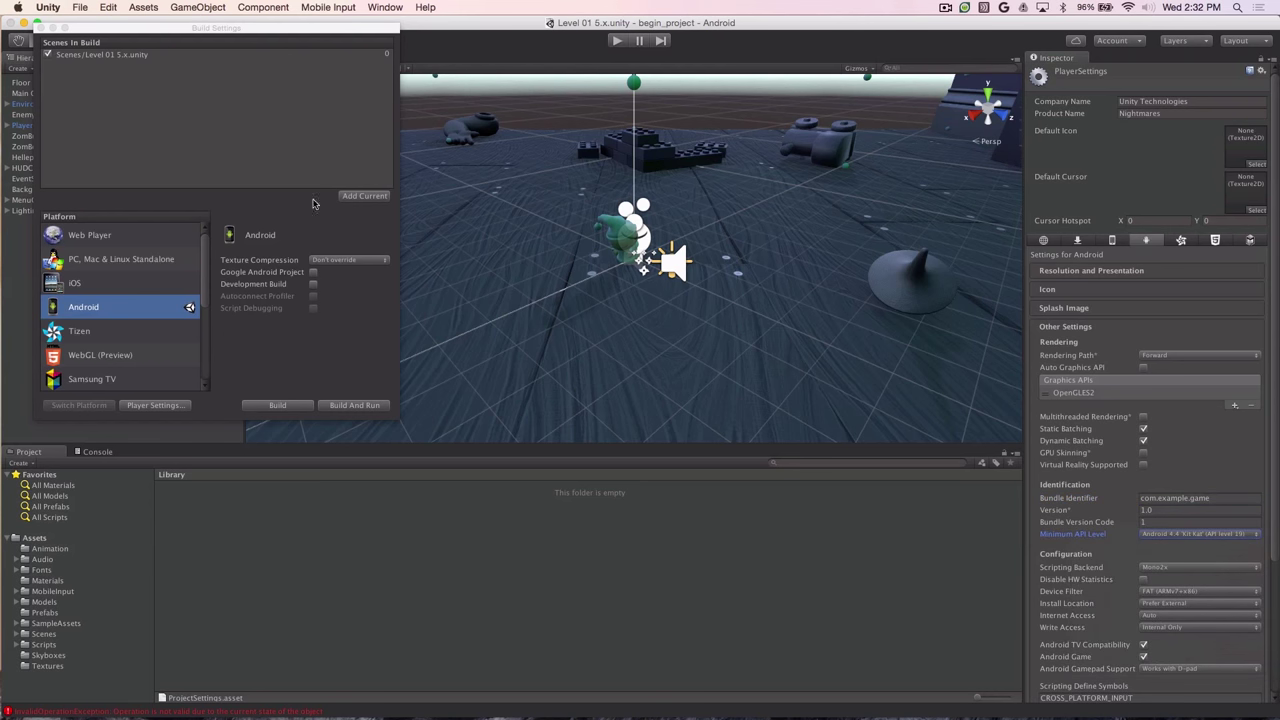
Close Build Settings and save the project
left_click(39, 27)
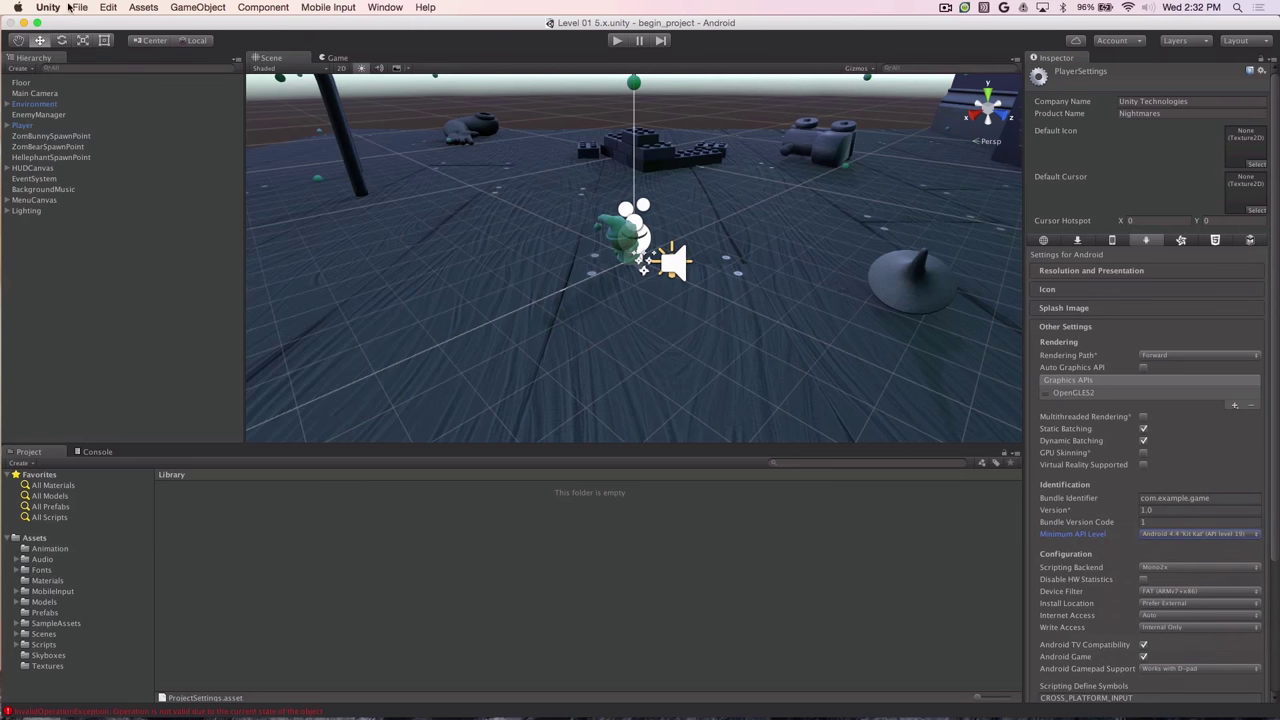
left_click(81, 8)
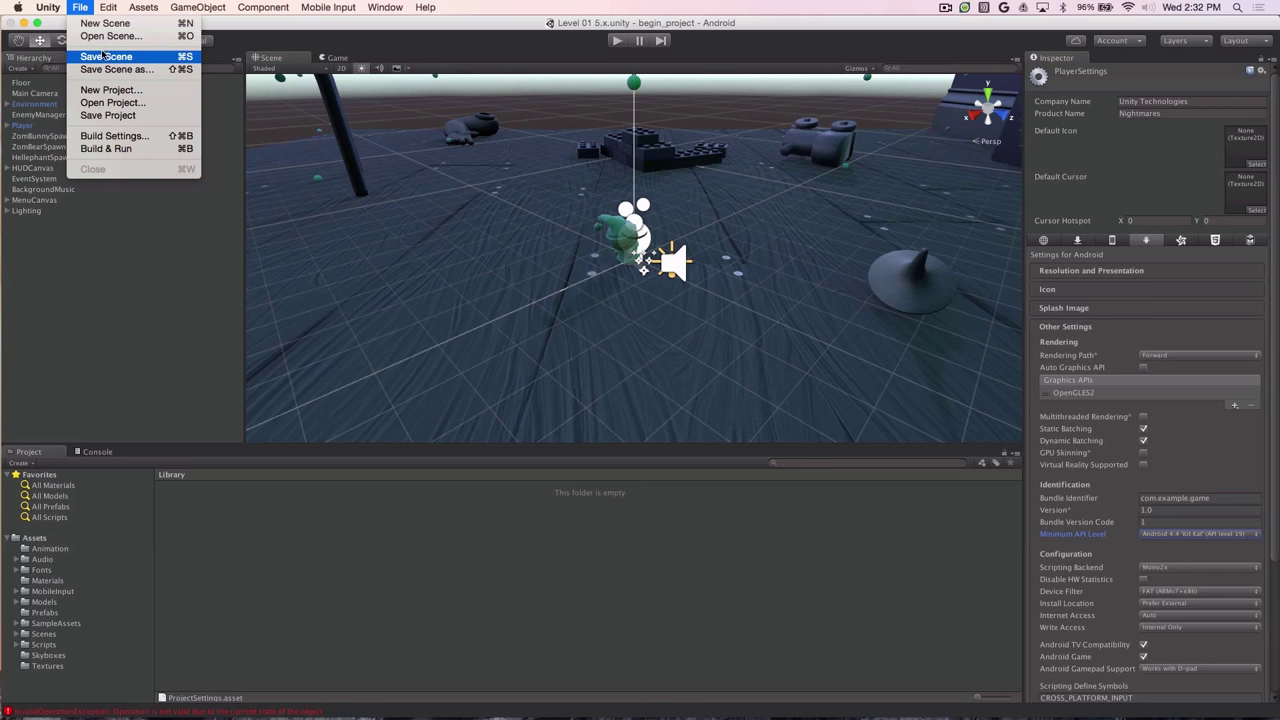
left_click(112, 115)
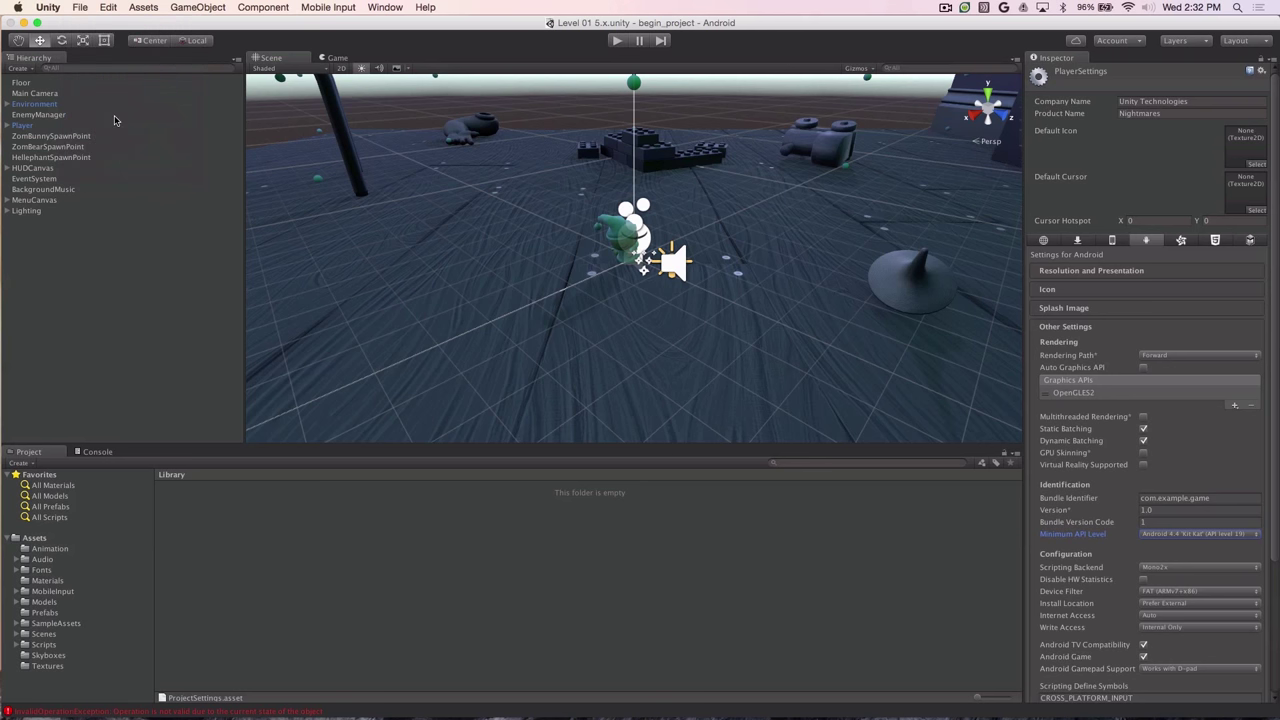
Build and run the scene for Android with the output file named game
left_click(81, 8)
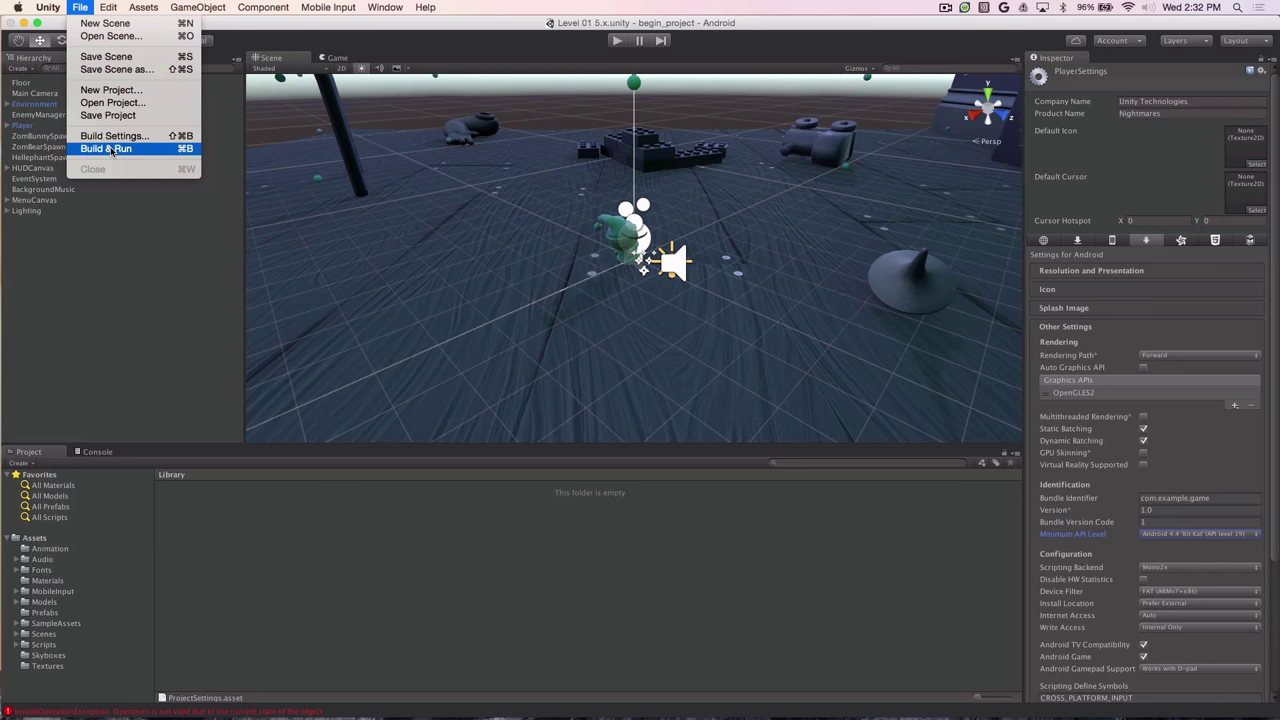
left_click(111, 149)
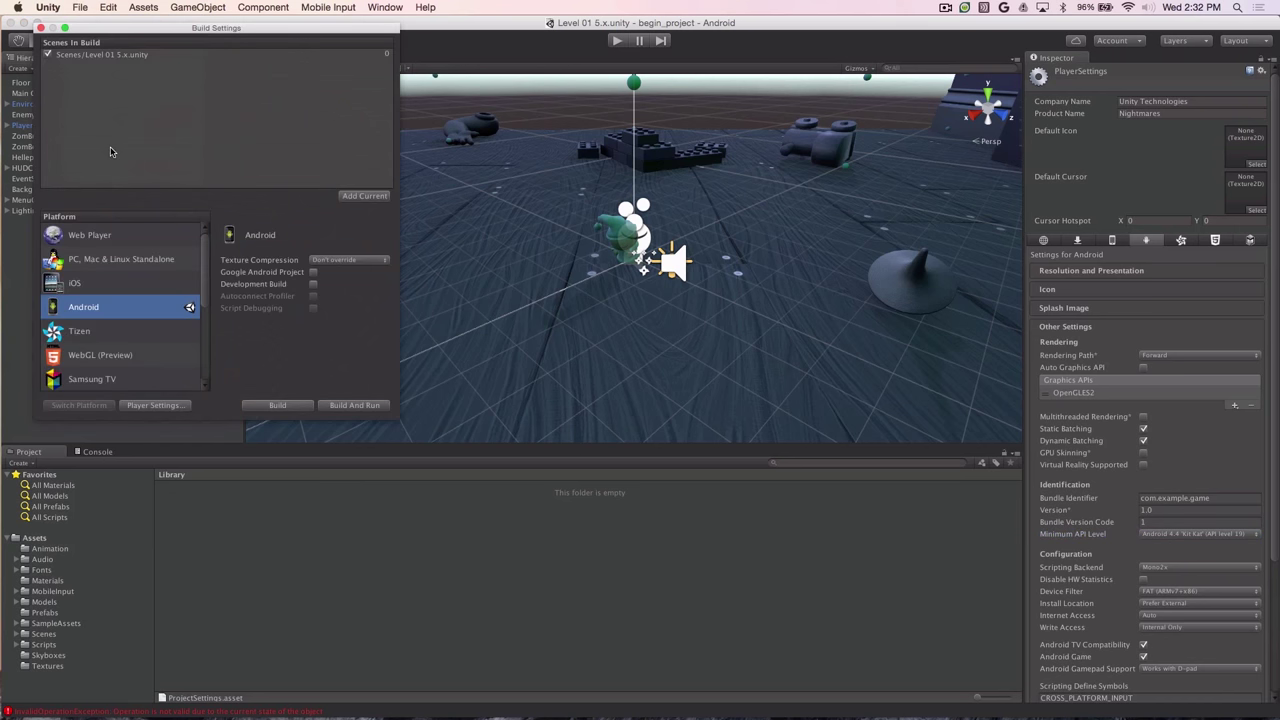
left_click(355, 405)
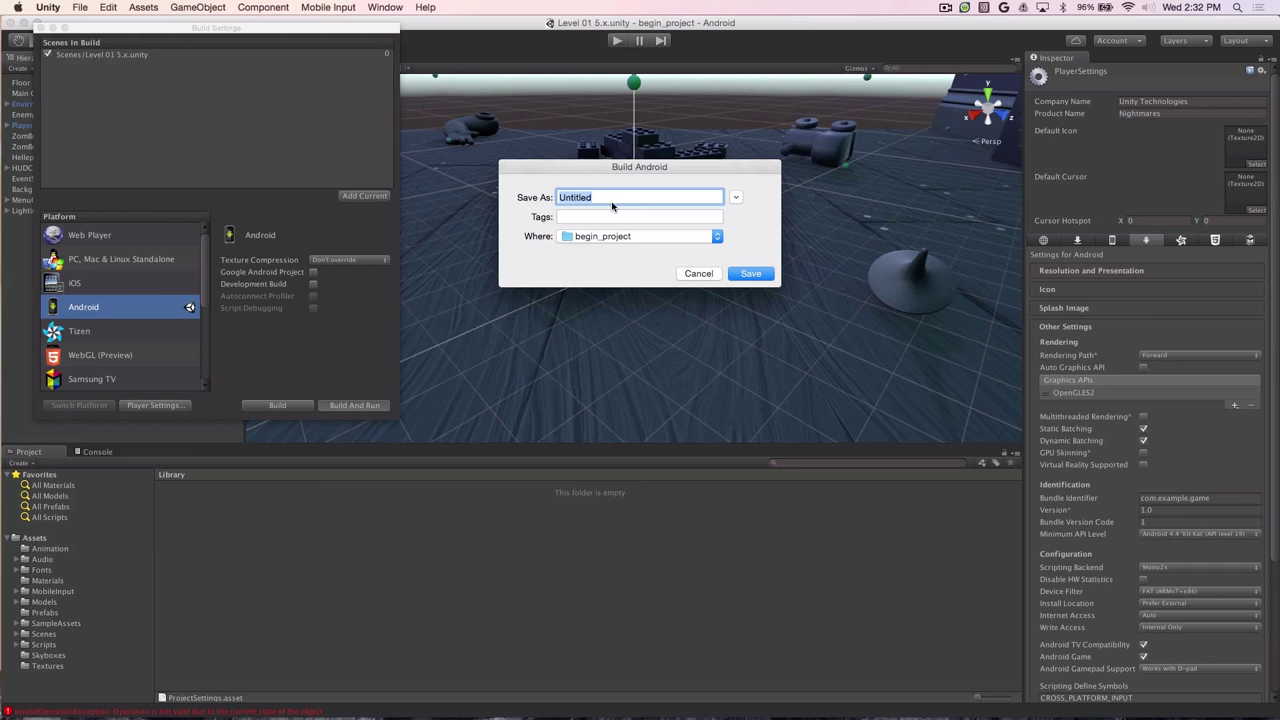
type("game")
left_click(750, 274)
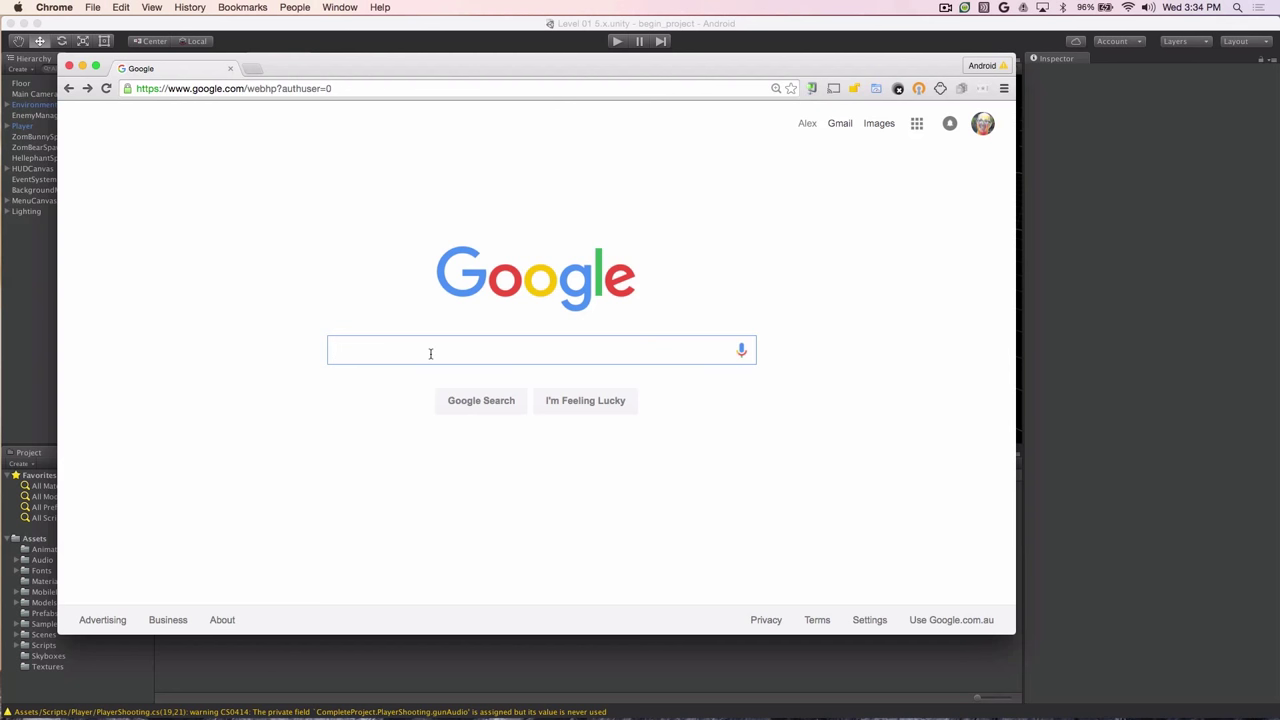
Find the Google Cast SDK Developer Console and add a Remote Display Receiver app named MyGame
type("google cast developer console")
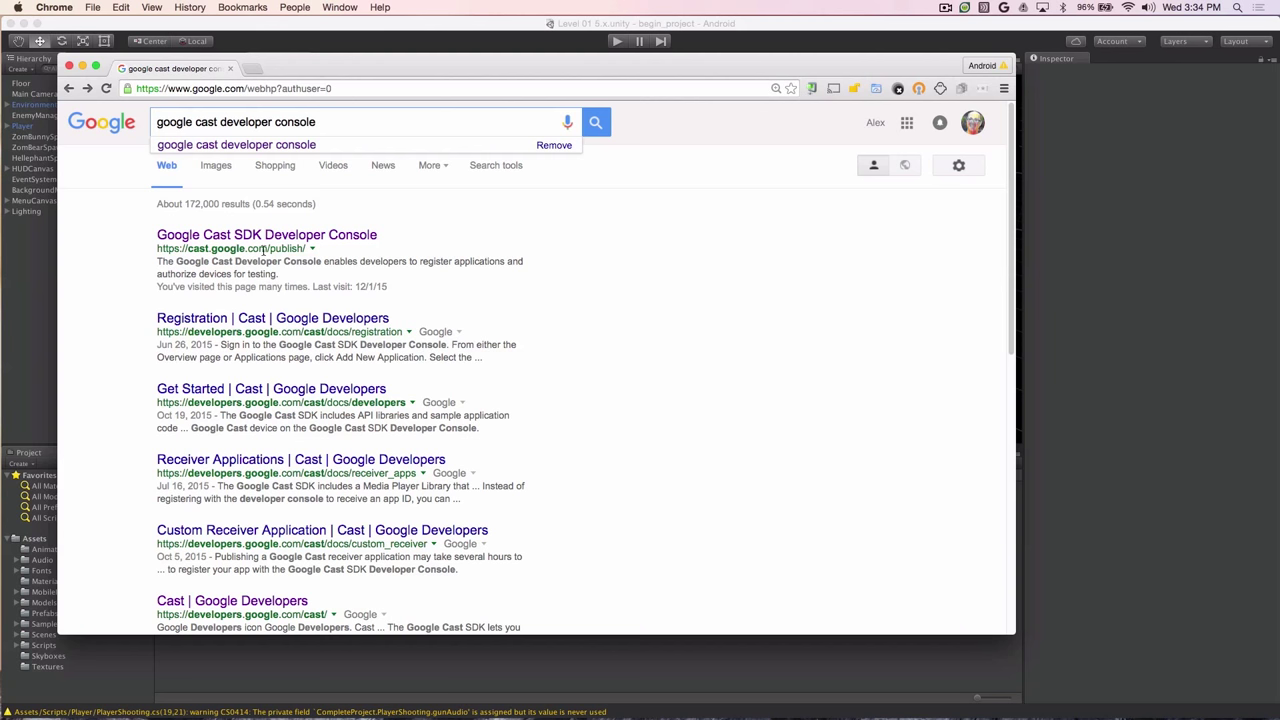
left_click(282, 236)
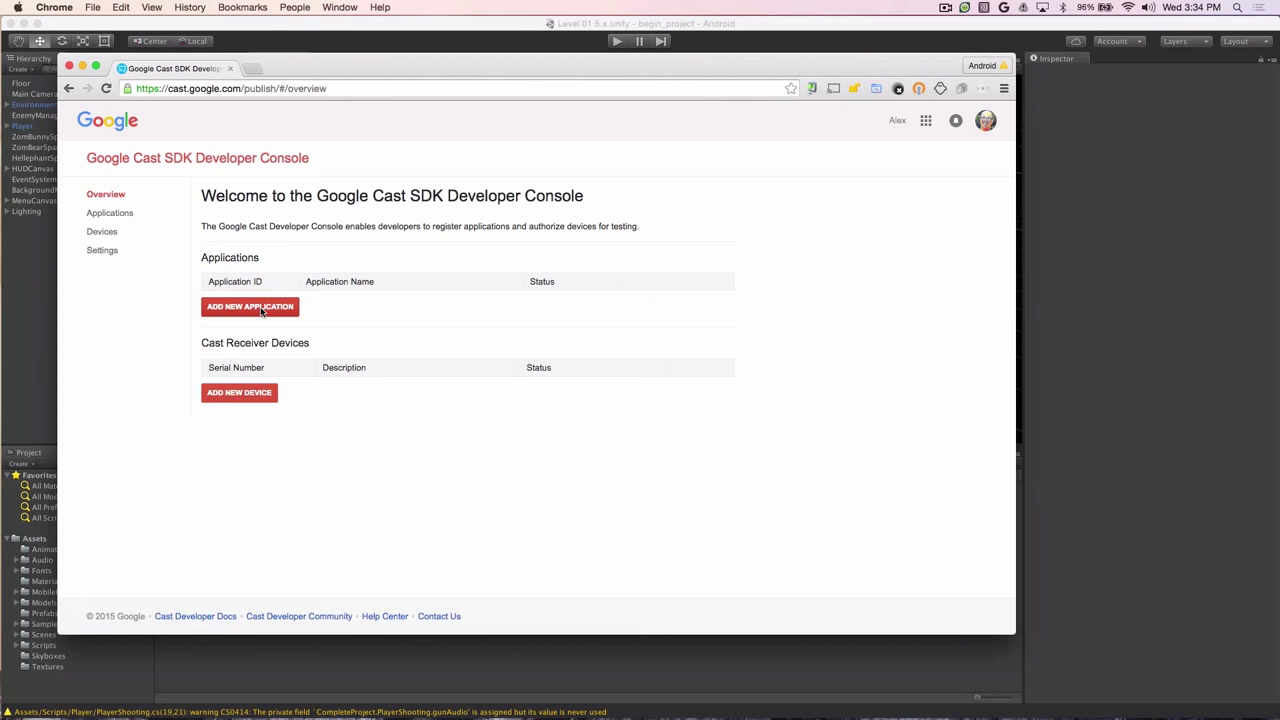
left_click(261, 310)
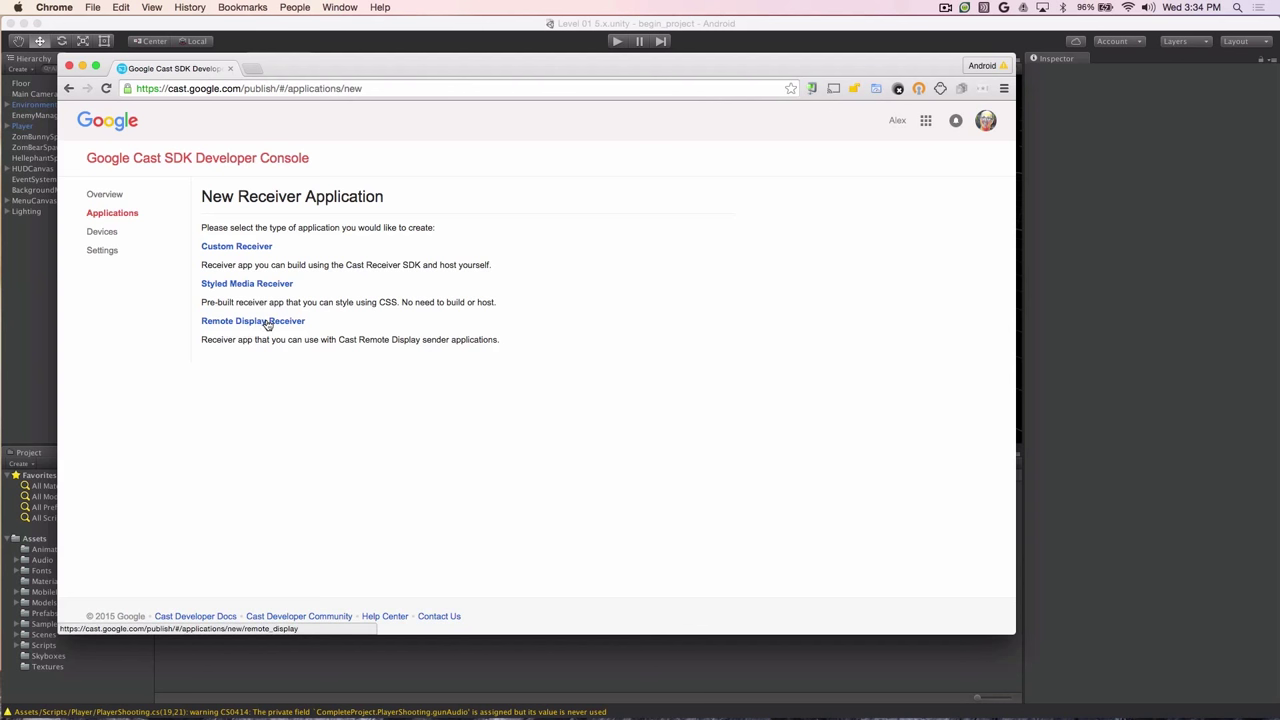
left_click(267, 322)
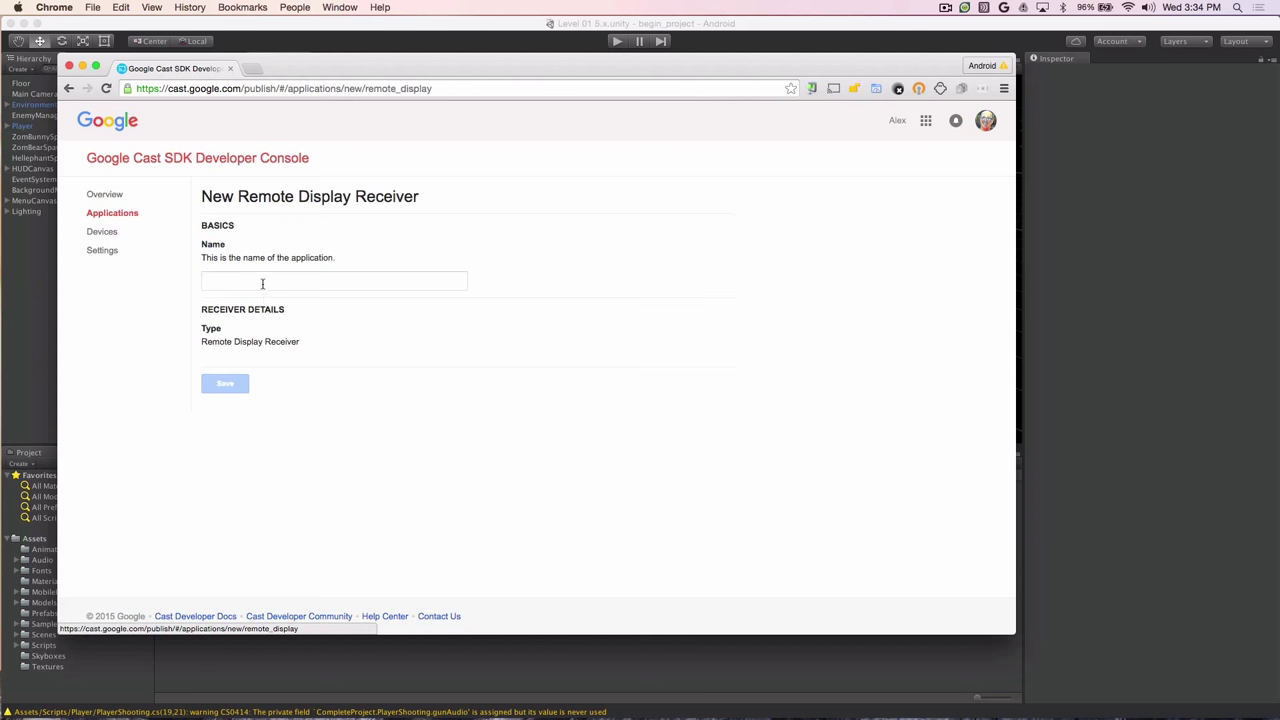
left_click(260, 281)
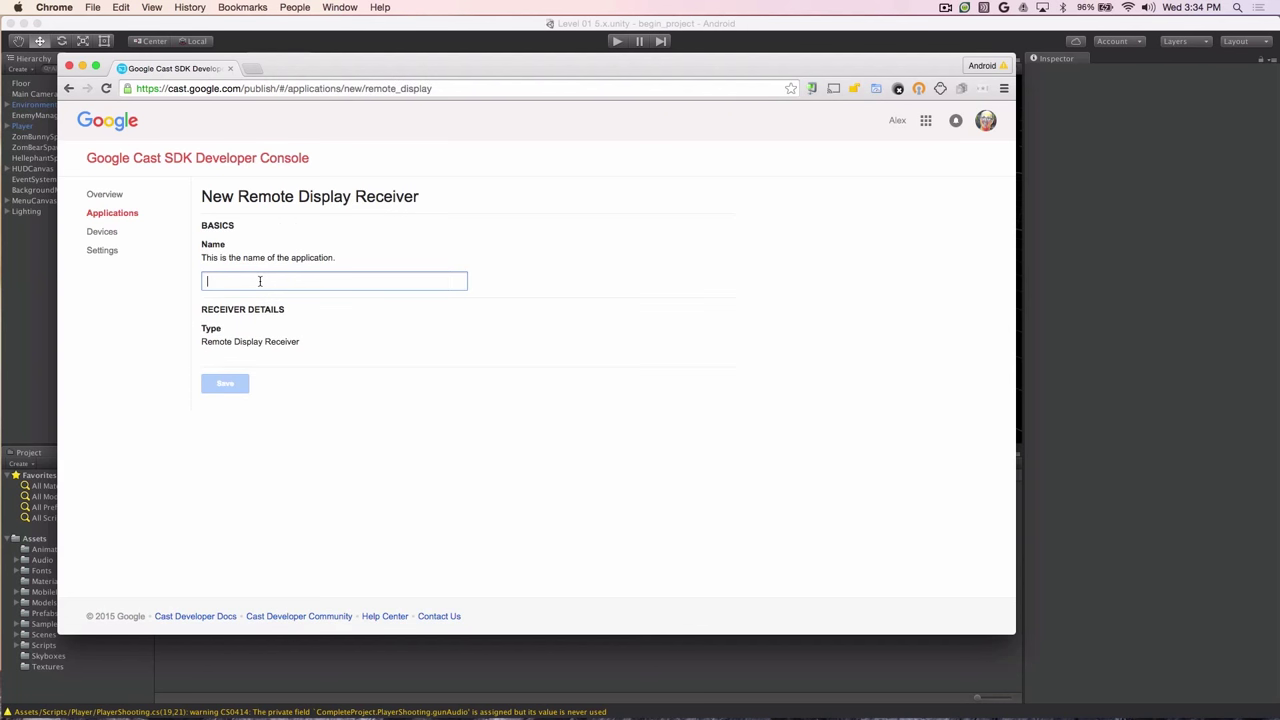
type("MyGame")
left_click(226, 388)
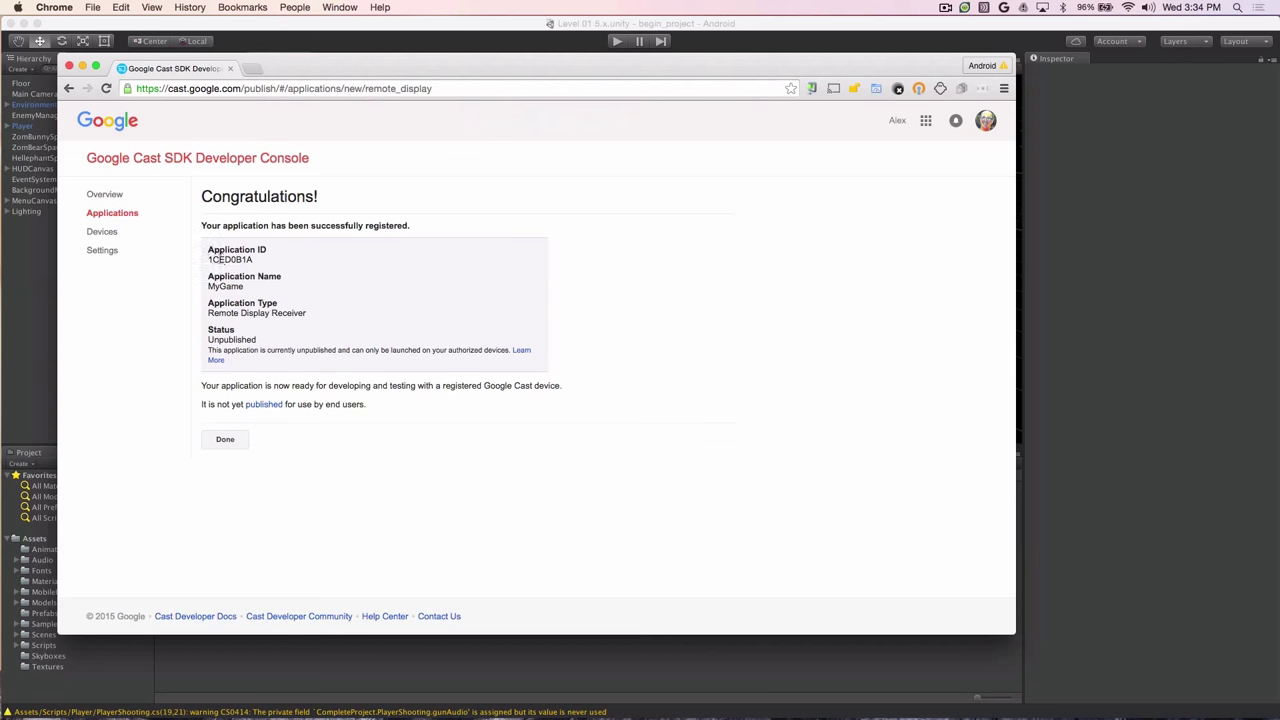
Start adding a new Cast receiver device and check the PlayRoom device in the browser's Cast menu
left_click(225, 440)
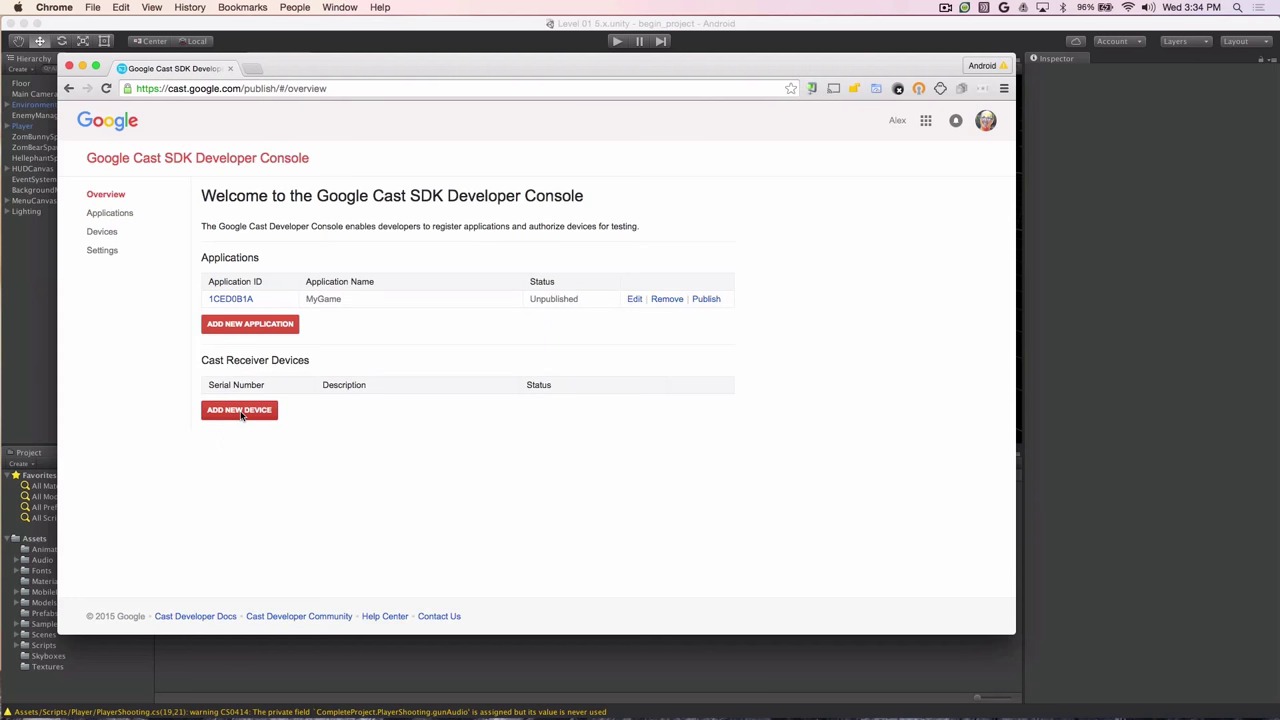
left_click(241, 412)
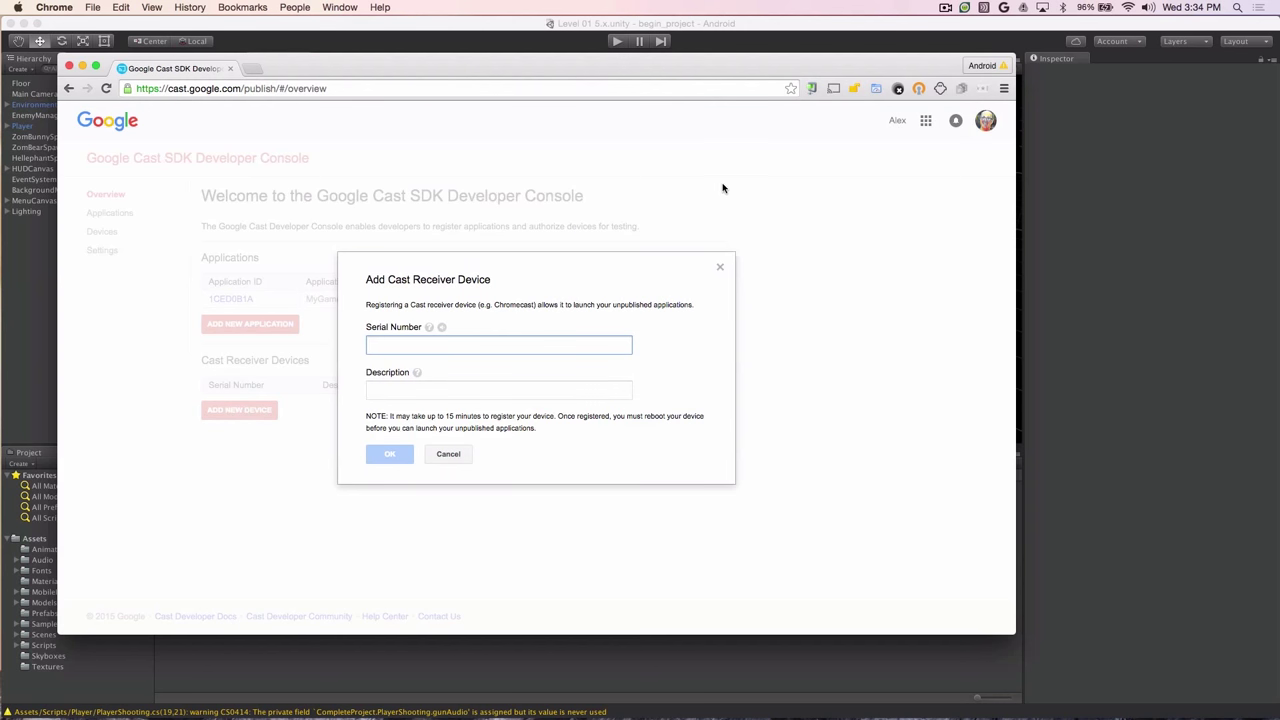
left_click(834, 90)
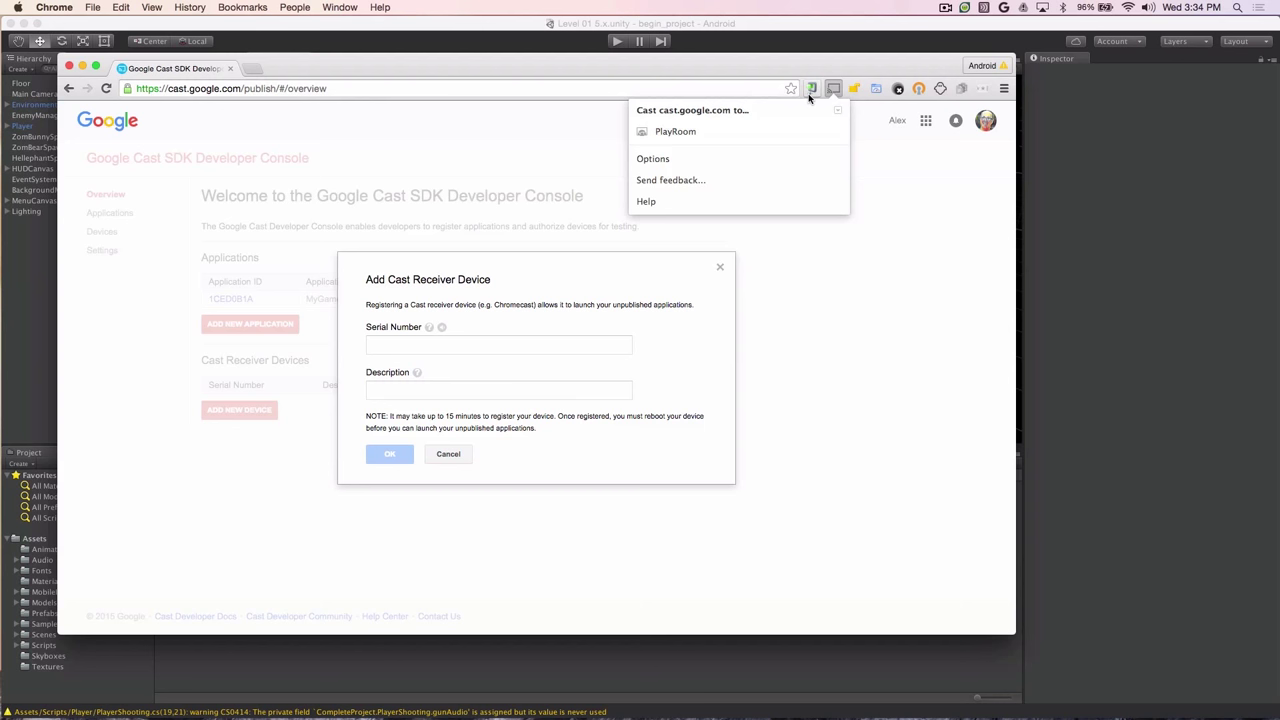
left_click(687, 133)
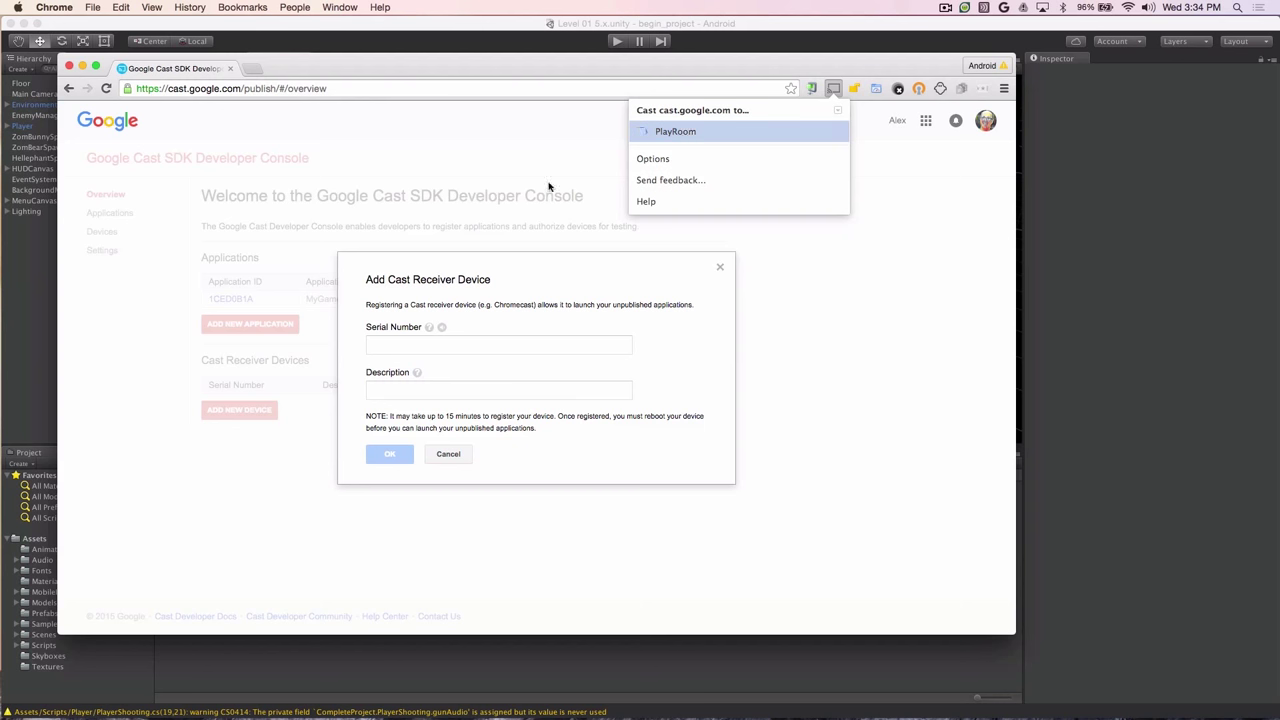
Enter the device's serial number and the description PlayRoom
left_click(408, 349)
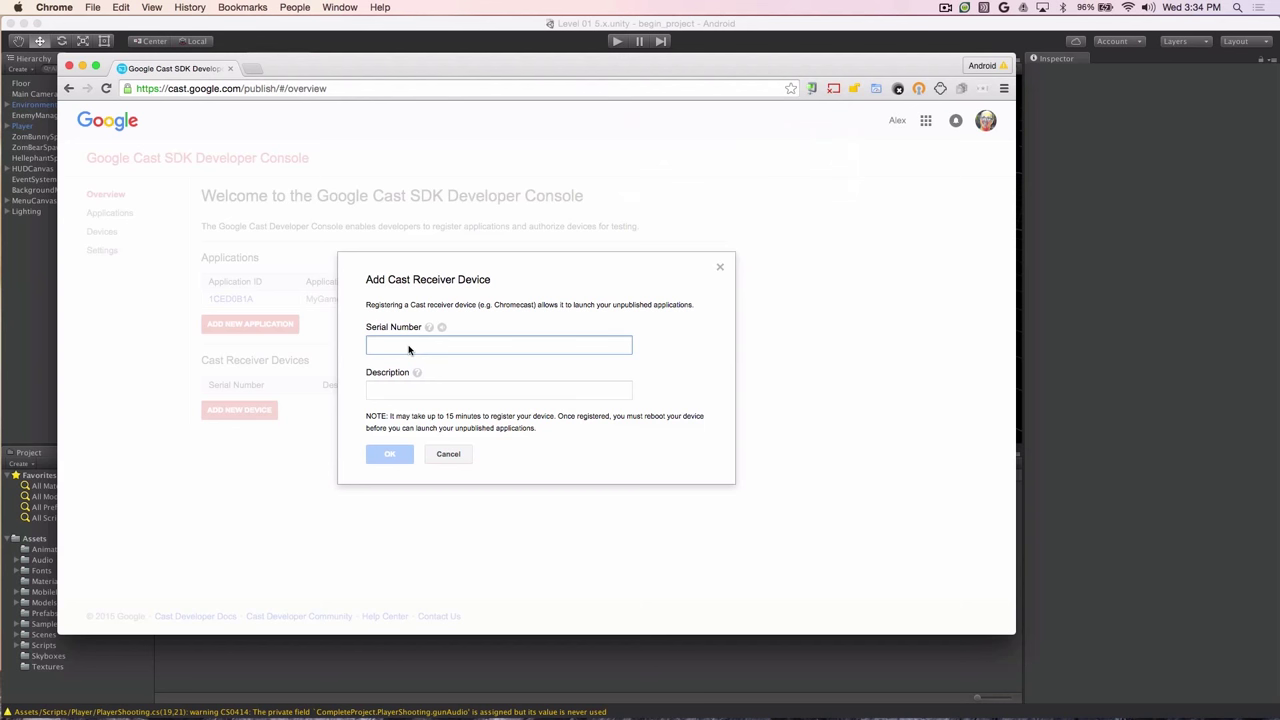
type("3824101ZL")
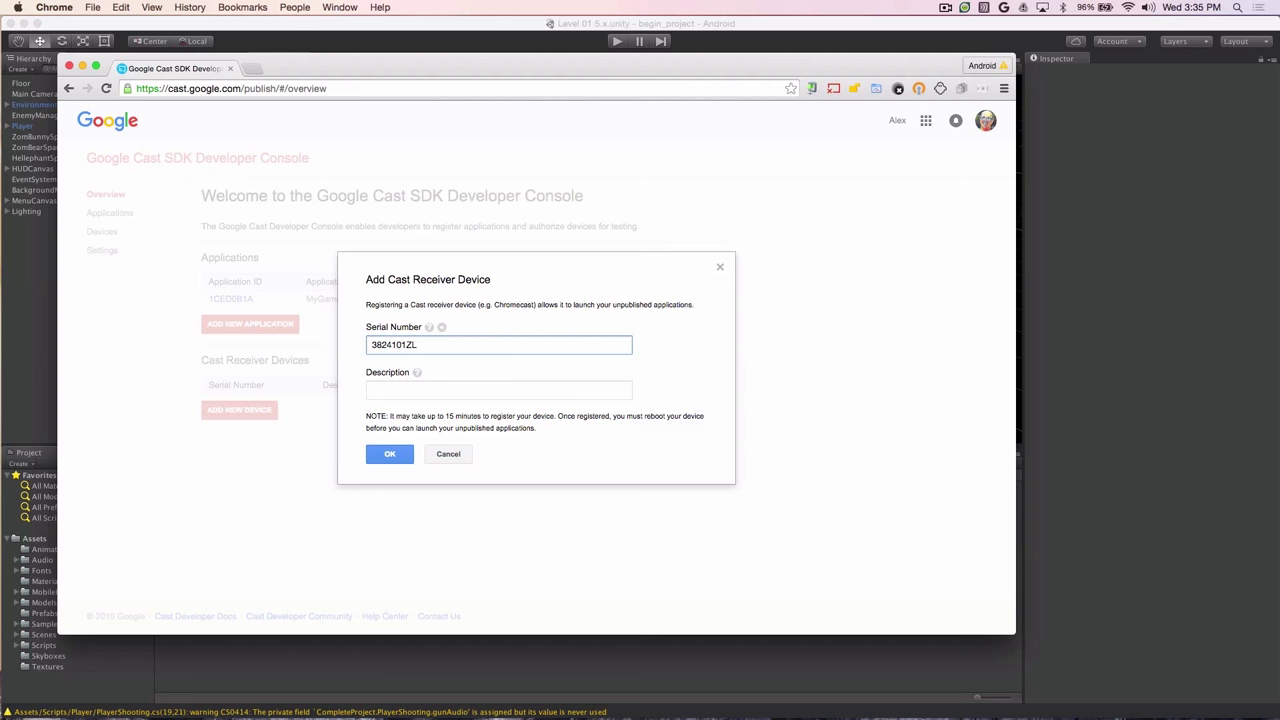
type("Q73")
left_click(390, 393)
type("PlayRo")
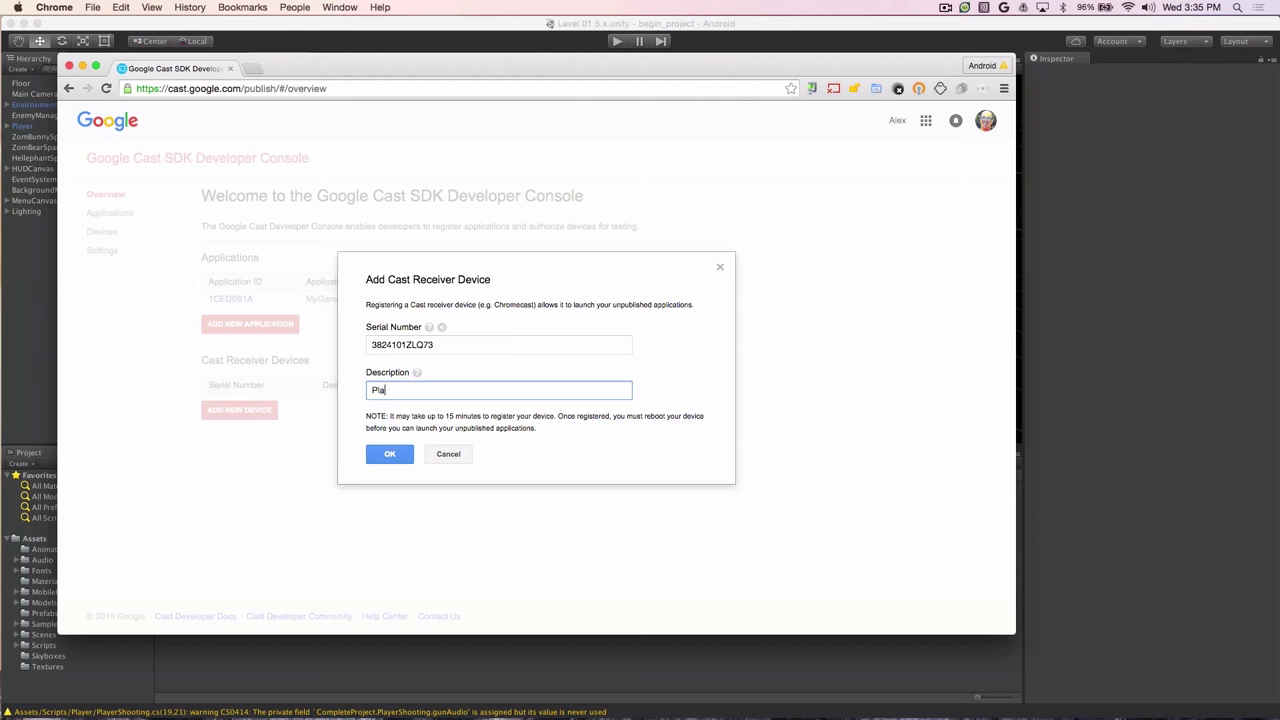
type("om")
Confirm the PlayRoom device registration and wait until it shows Ready For Testing
left_click(387, 456)
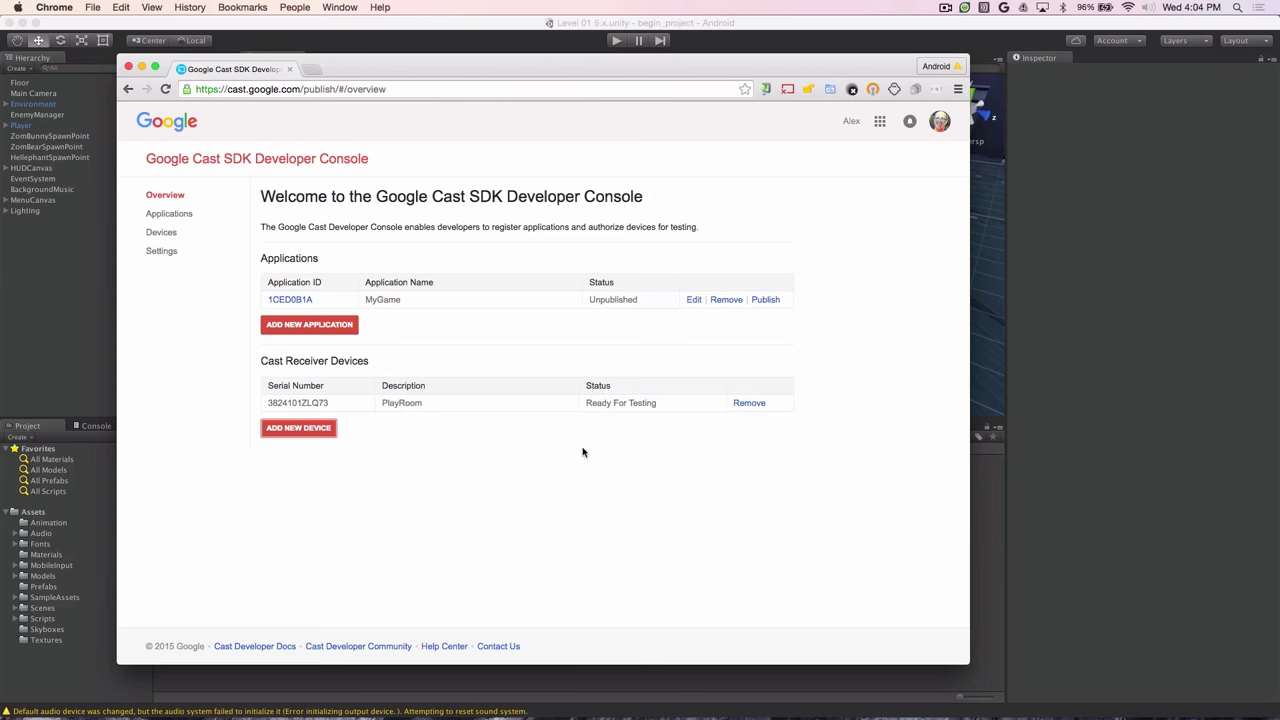
Back in Unity, import all files from the google_cast_remote_display.unitypackage custom package
left_click(295, 36)
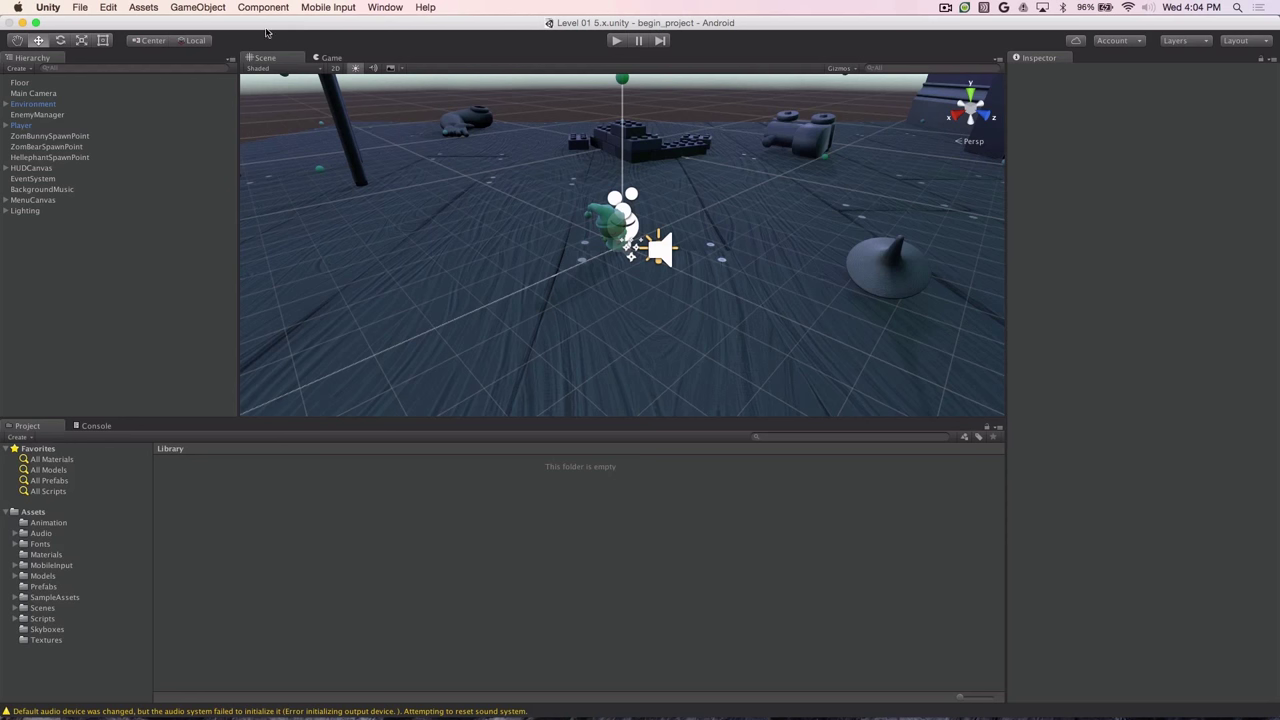
left_click(145, 8)
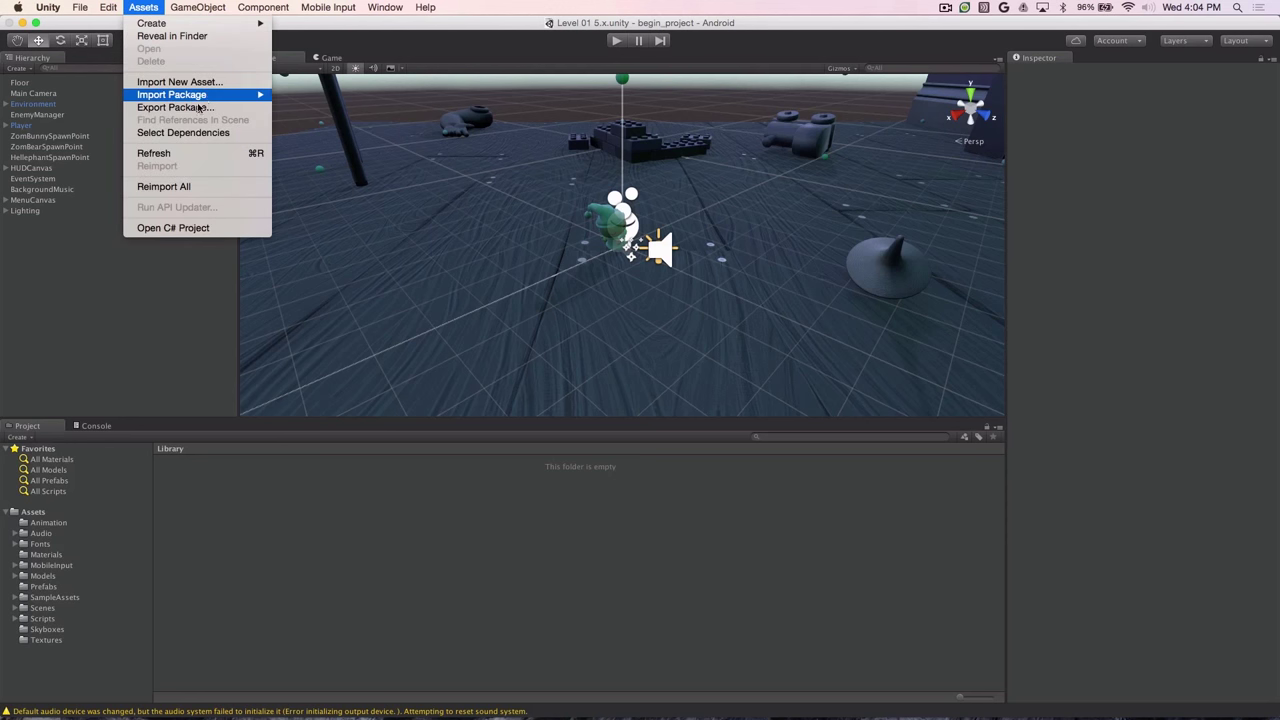
mouse_move(205, 97)
left_click(335, 96)
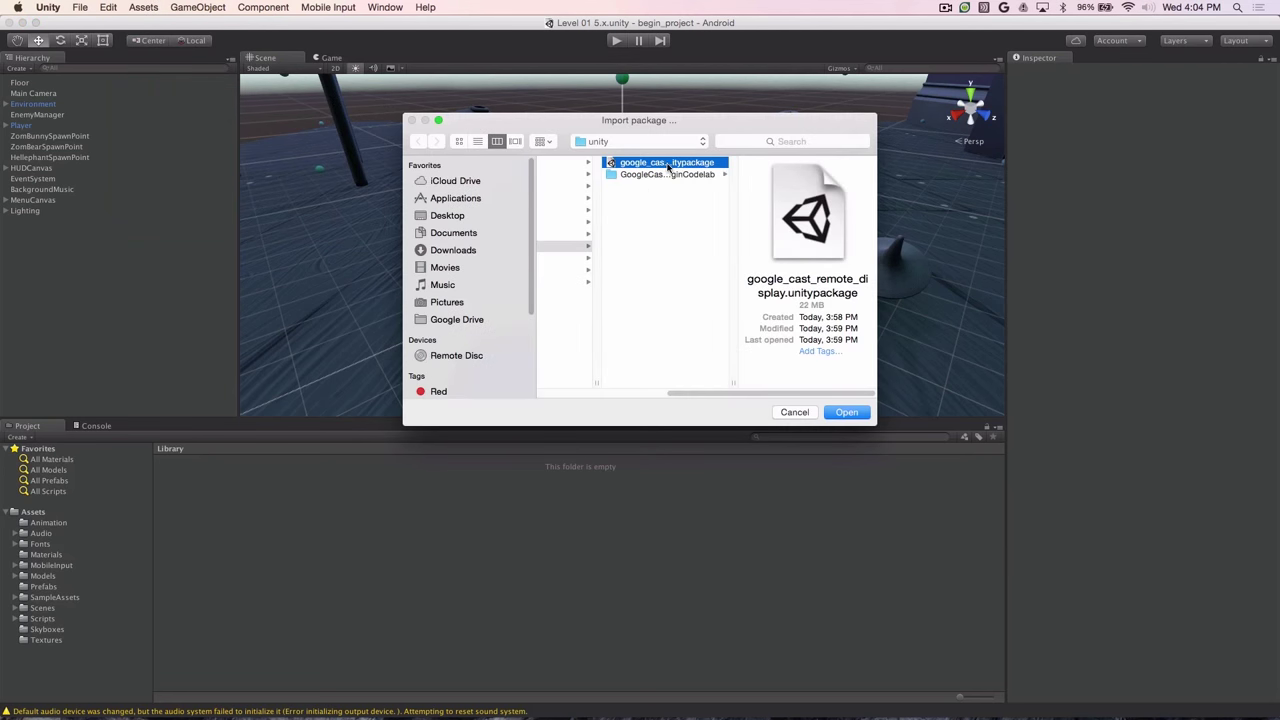
left_click(843, 414)
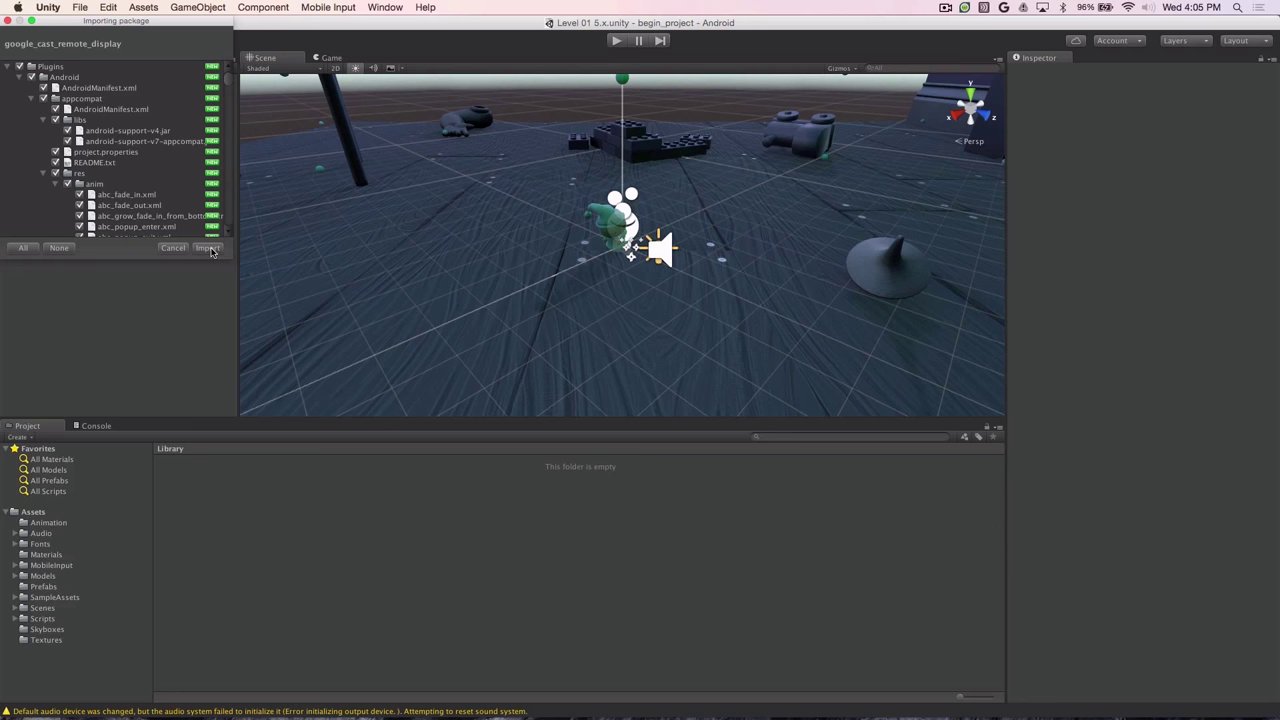
left_click(208, 248)
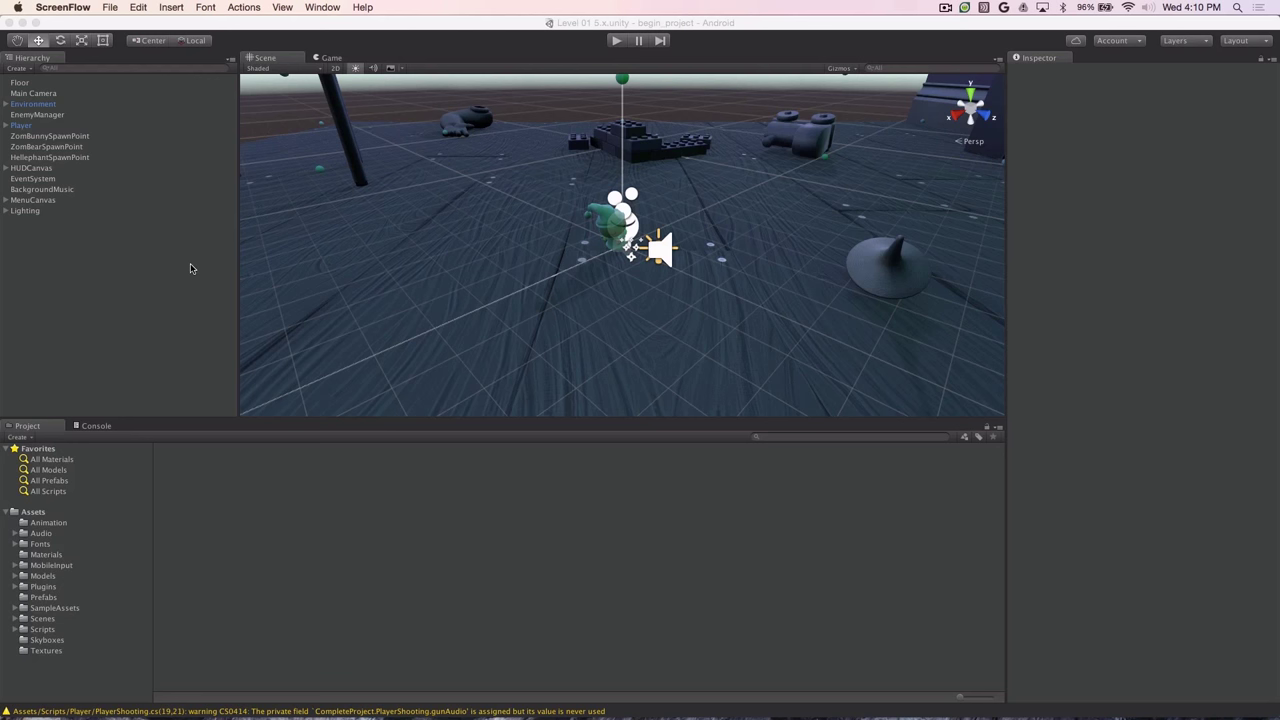
Browse Plugins/GoogleCastRemoteDisplay and Plugins/Android, then open AndroidManifest.xml in MonoDevelop
left_click(25, 589)
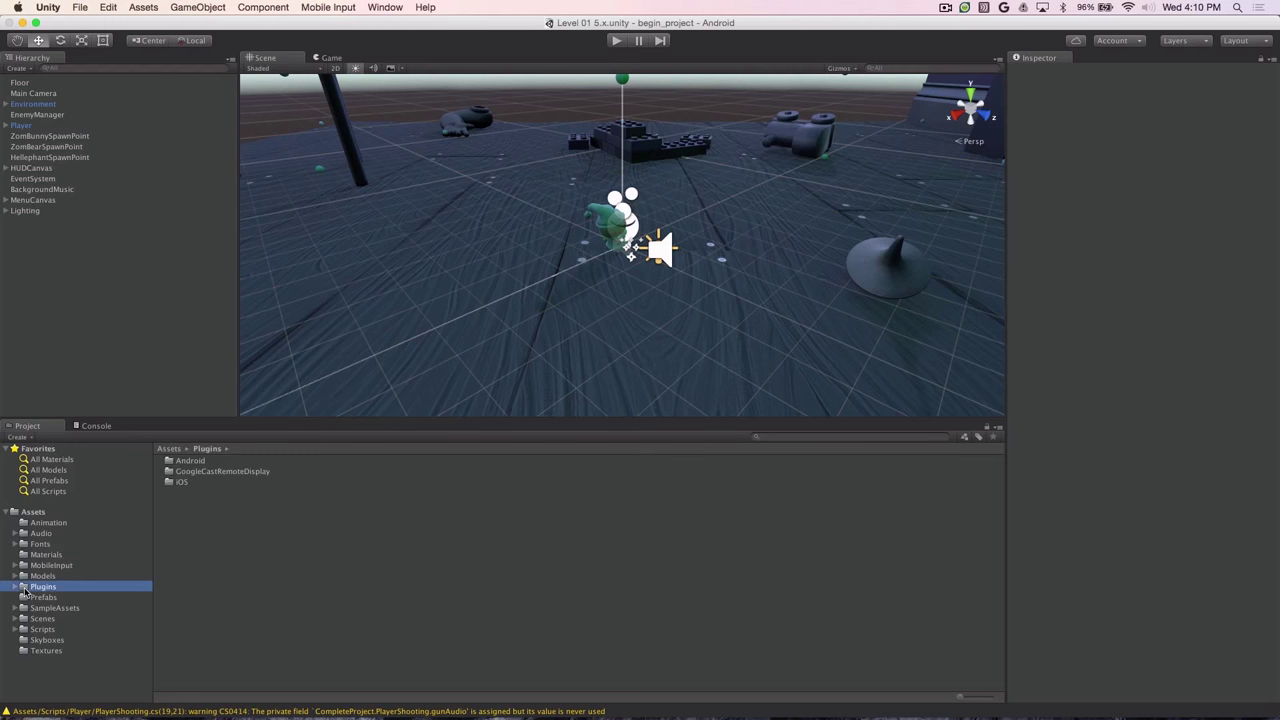
left_click(198, 482)
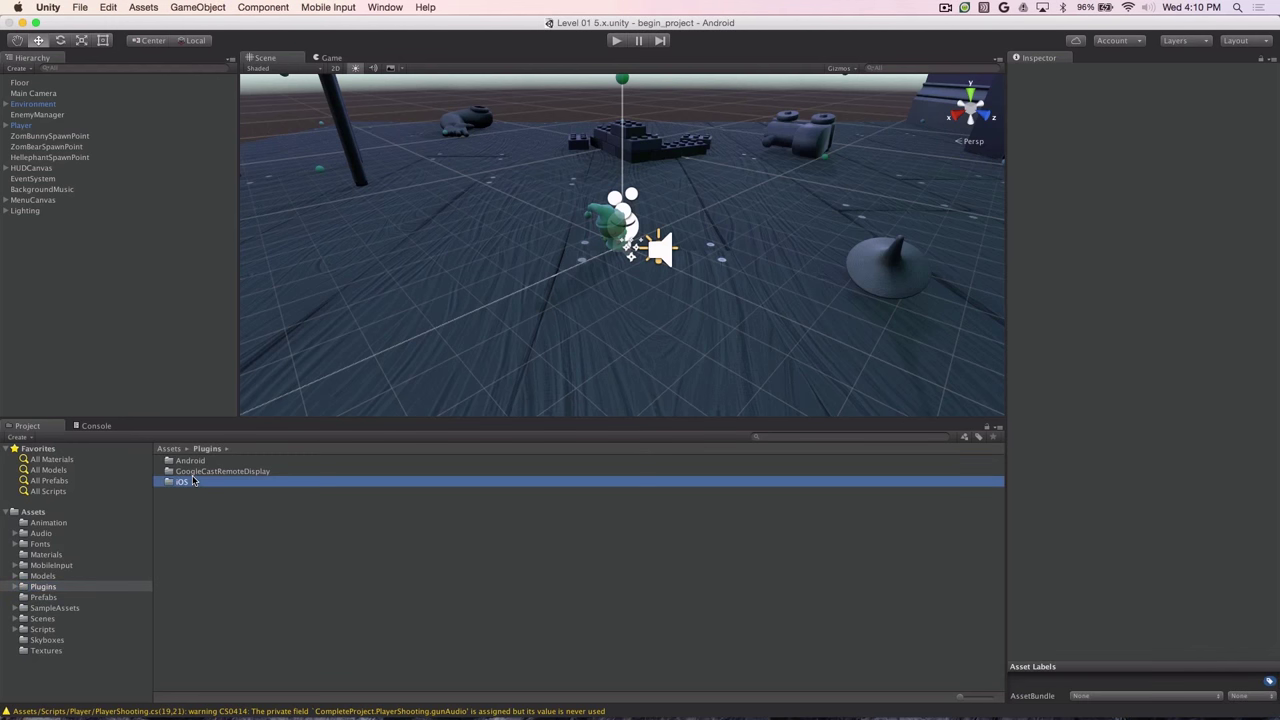
left_click(216, 474)
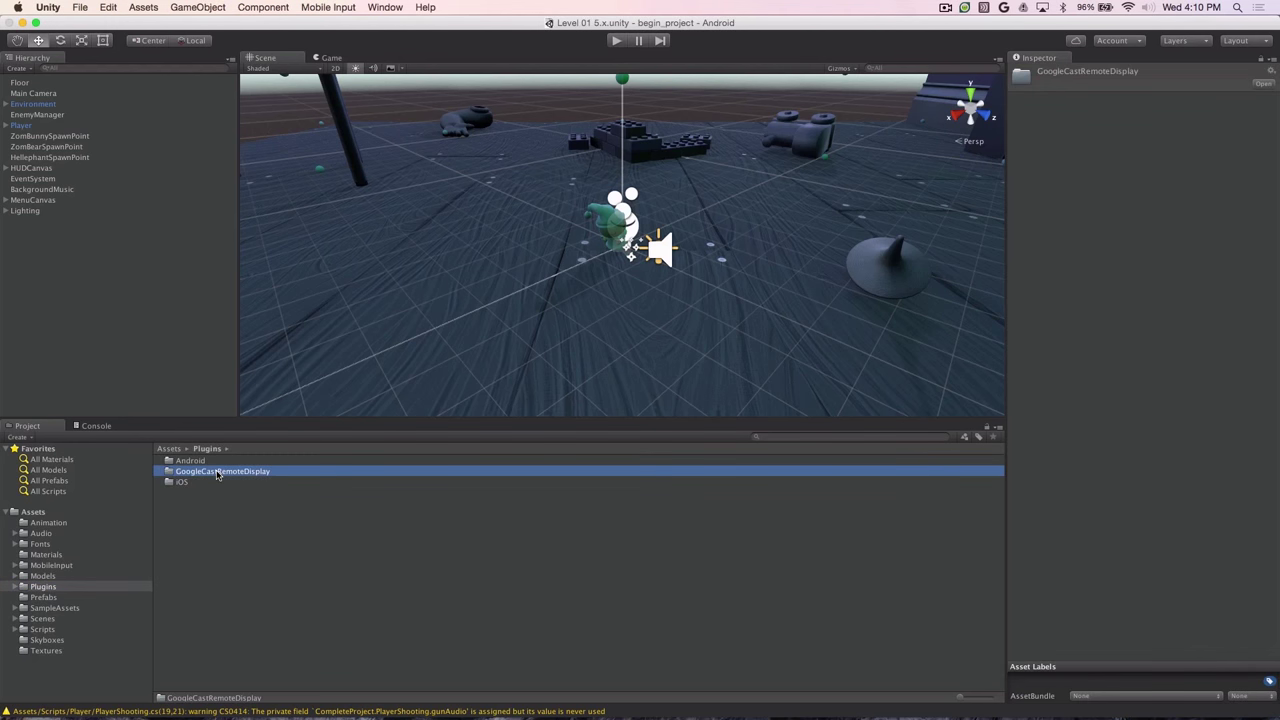
double_click(216, 474)
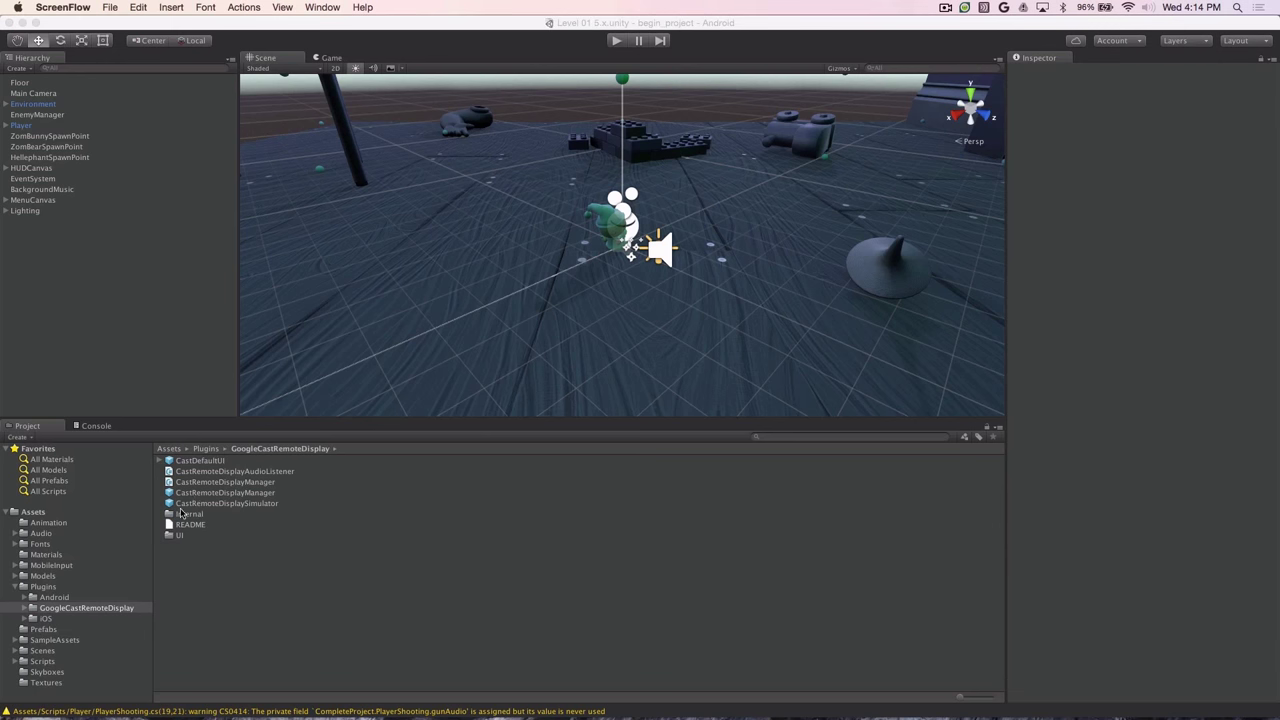
left_click(50, 597)
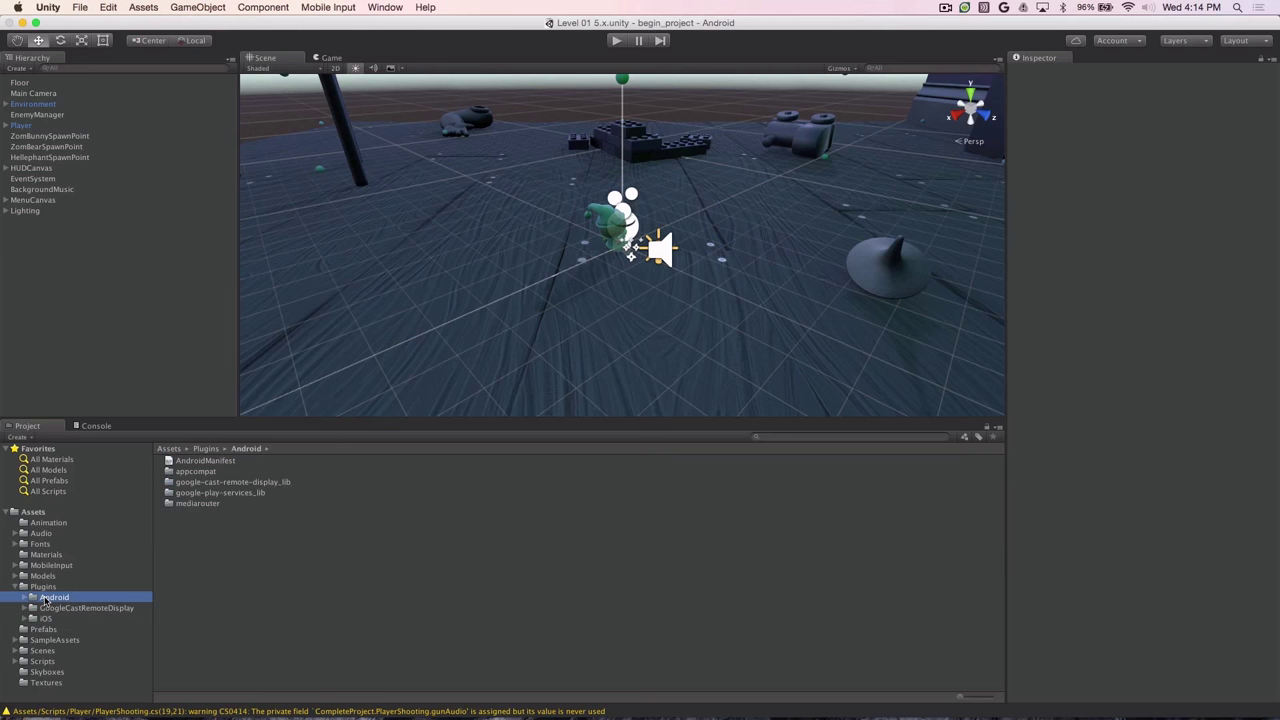
left_click(172, 463)
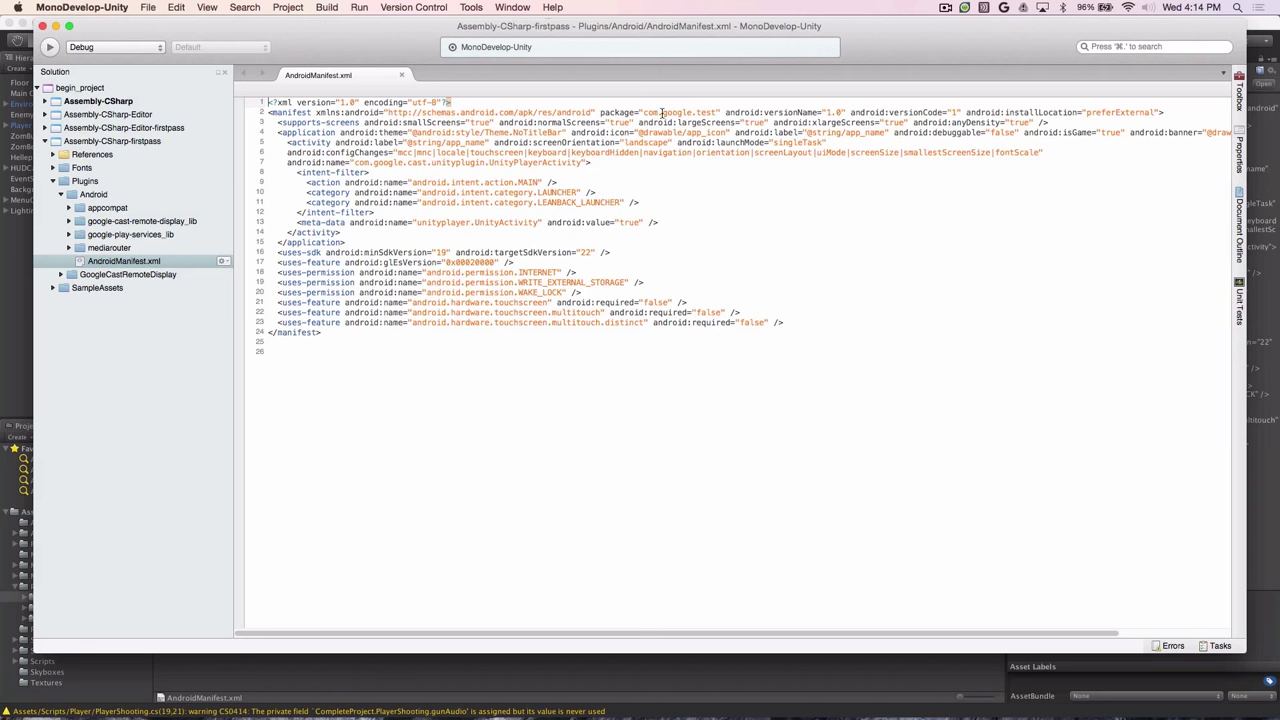
Change the manifest package from com.google.test to com.example.game and save the file
left_click_drag(662, 112, 716, 112)
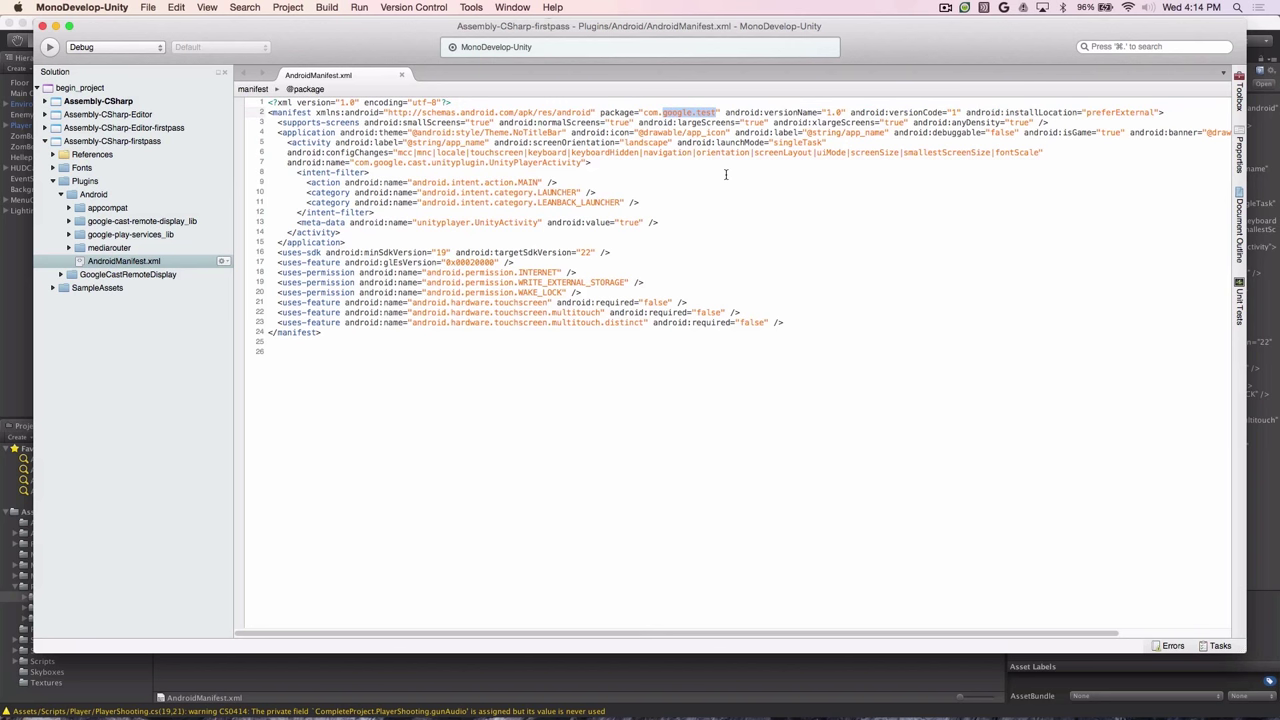
type("example.game")
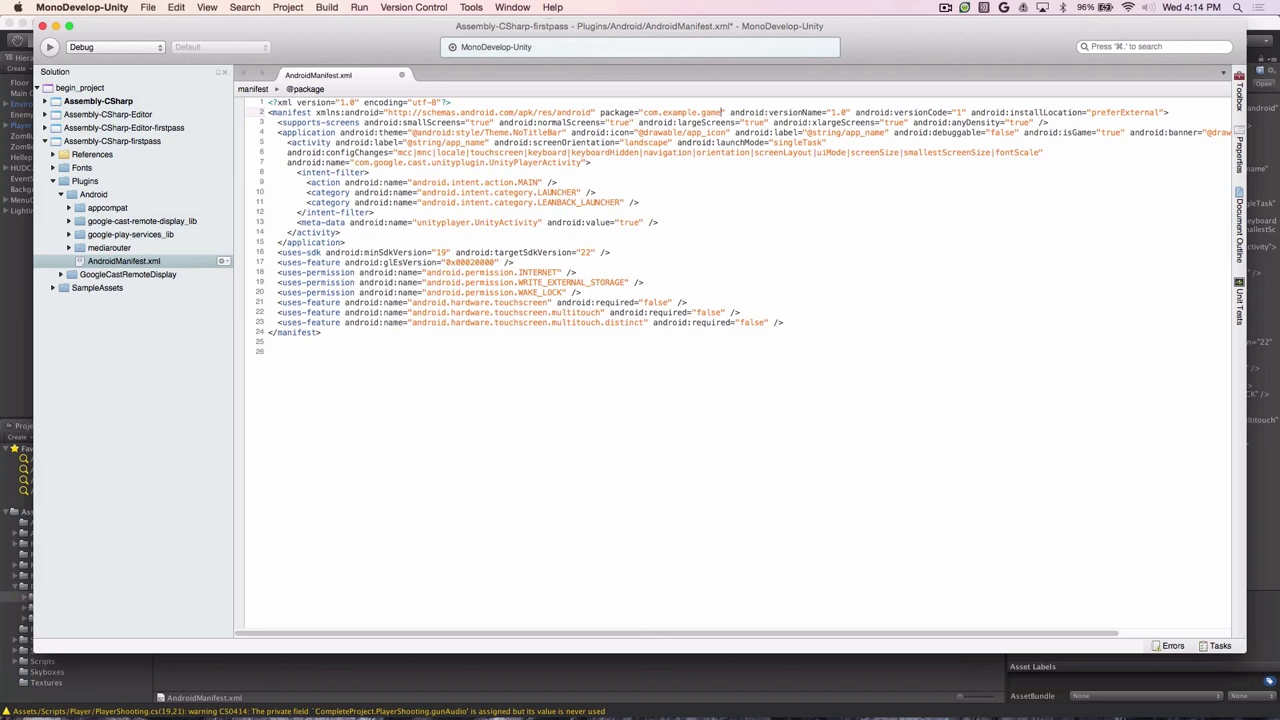
key("super+s")
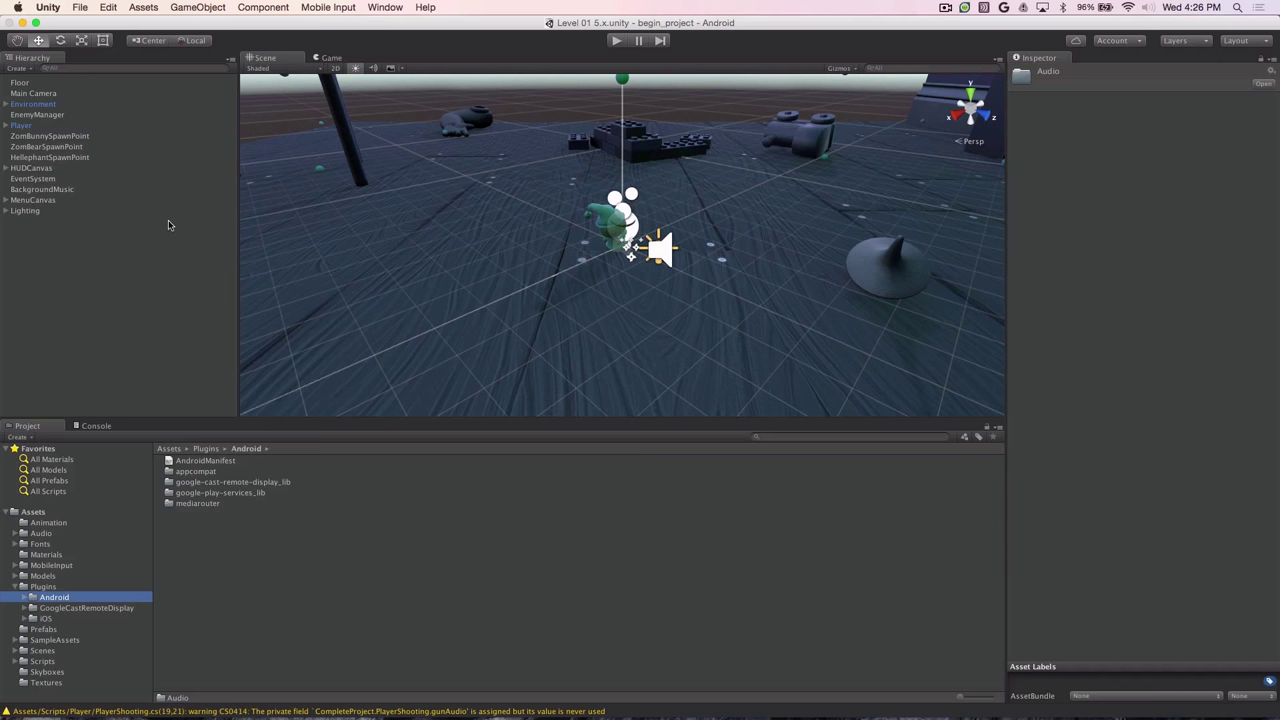
Create a C# script named AudioListenerSingleton in Plugins/Android and open it in MonoDevelop
left_click(152, 7)
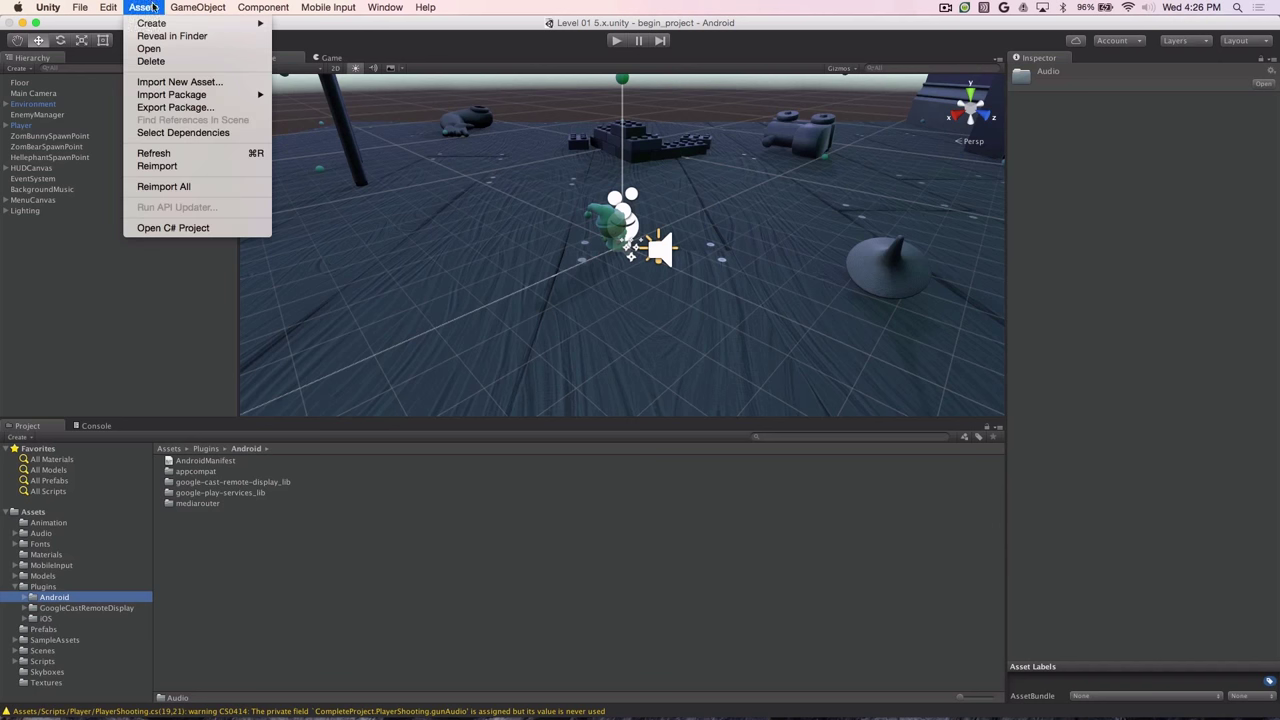
mouse_move(168, 22)
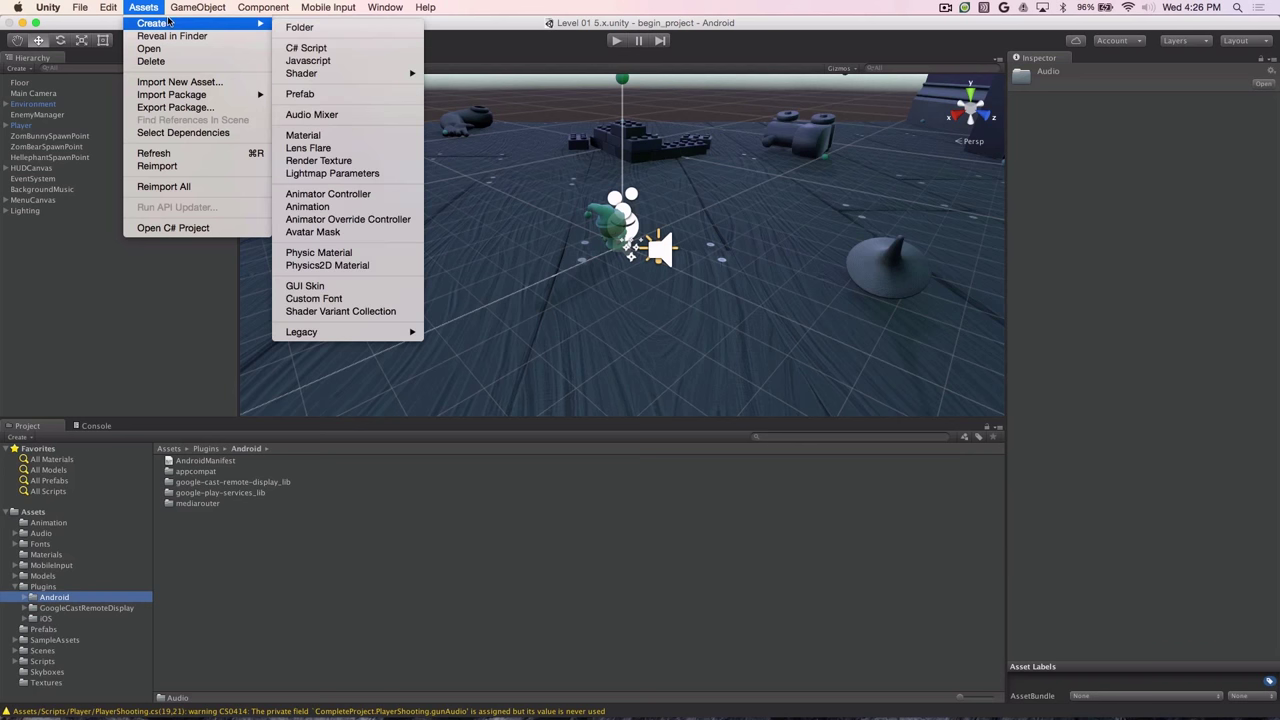
left_click(304, 50)
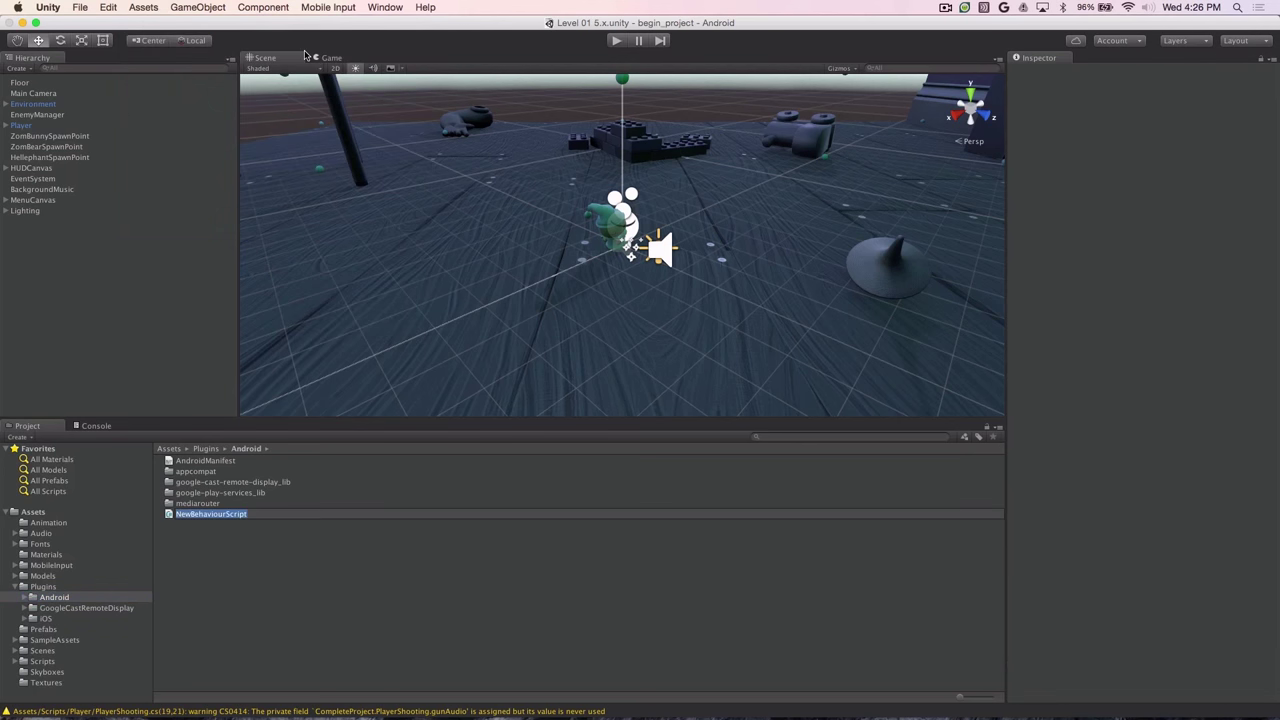
type("AudioListenerSingleton")
key("Return")
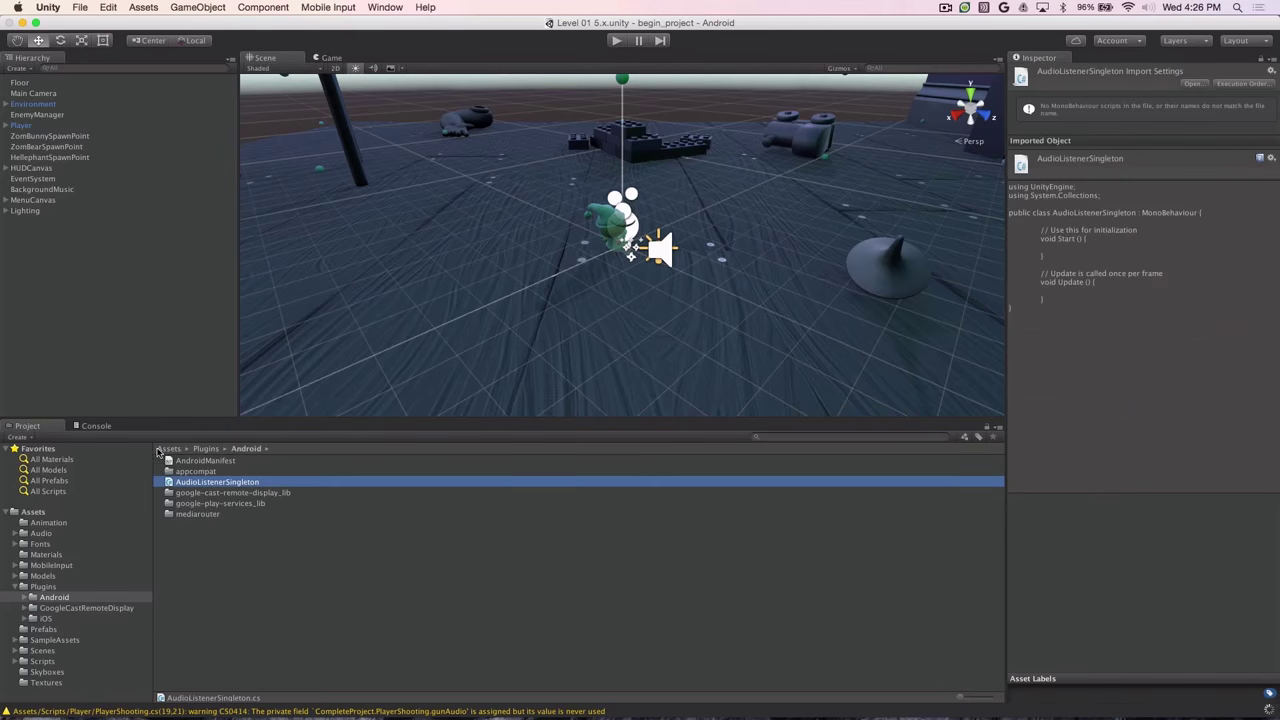
double_click(183, 484)
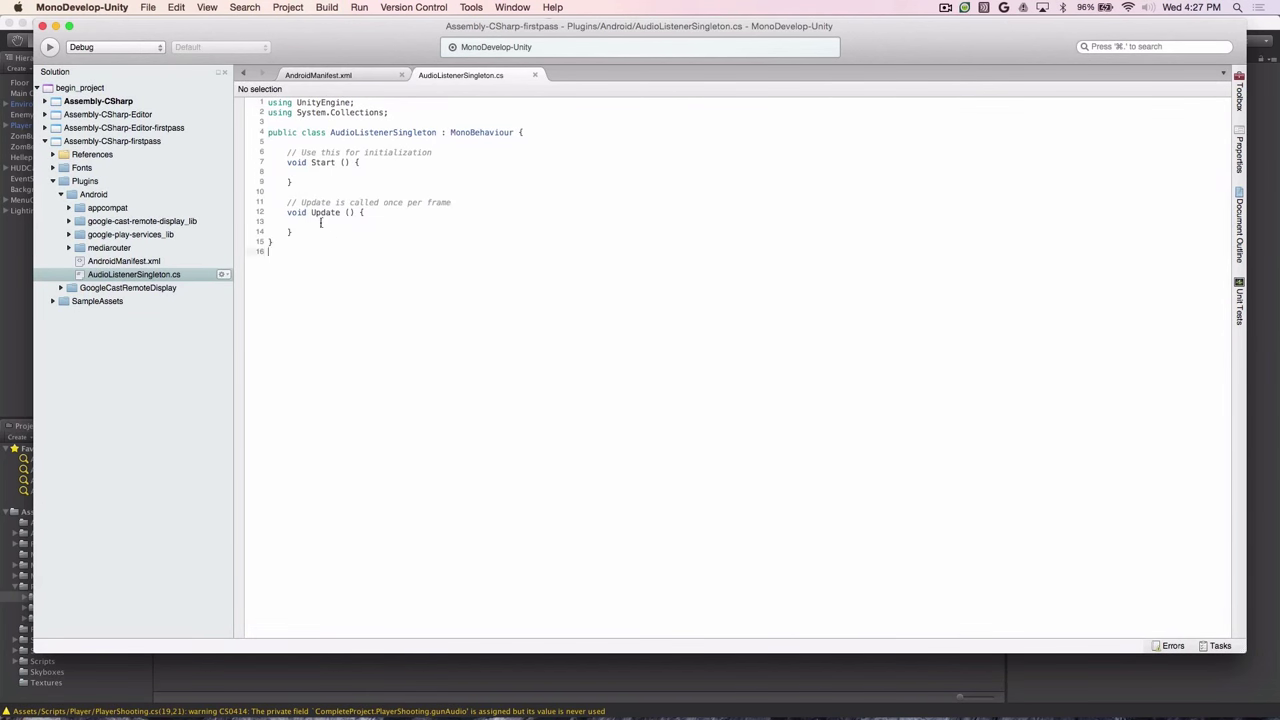
Replace the script template with pasted singleton code using an instance field and Awake method
left_click_drag(272, 251, 253, 102)
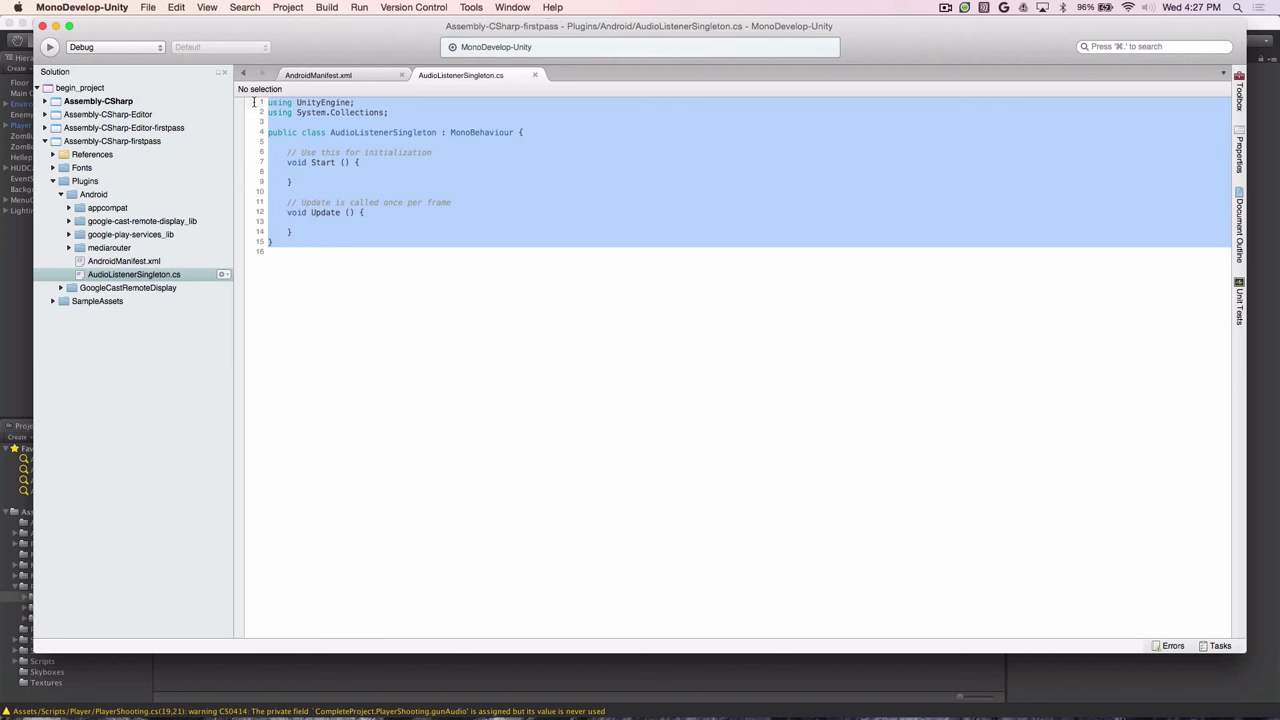
type("using UnityEngine; using System.Collections;  public class AudioListenerSingleton : MonoBehaviour {  \tprivate static AudioListenerSingleton instance = null;  \tprivate void Awake() { \t\tif (instance && instance != this) { \t\t\tDestroyImmediate(gameObject); \t\t\treturn; \t\t} else { \t\t\tinstance = this; \t\t\tDontDestroyOnLoad(gameObject); \t\t} \t} }")
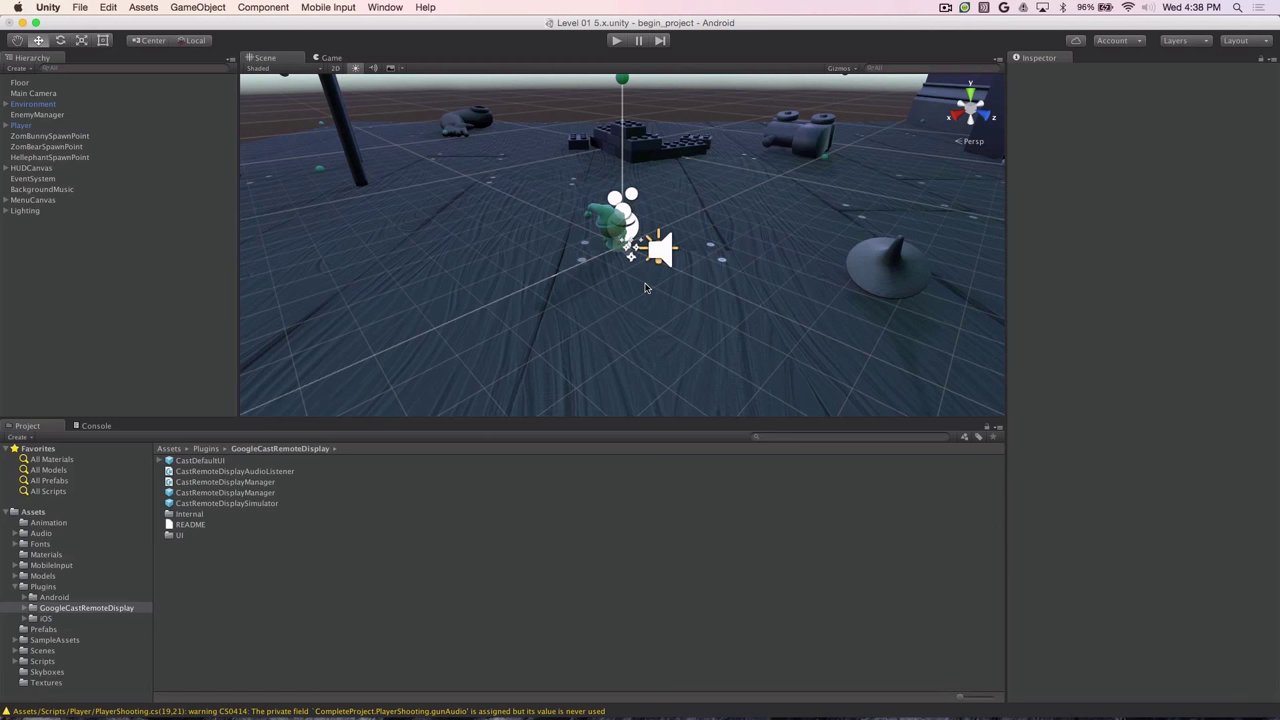
Add an empty GameObject to the scene named AudioListenerSingleton
left_click(198, 10)
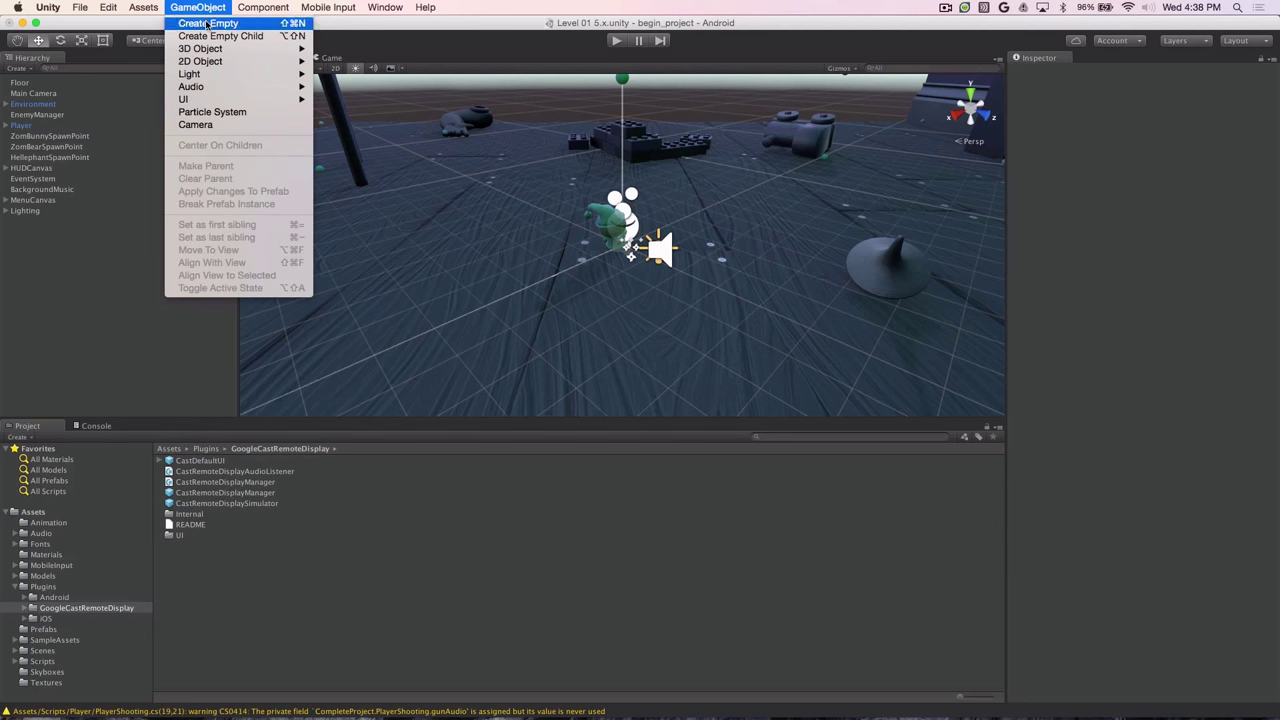
left_click(208, 23)
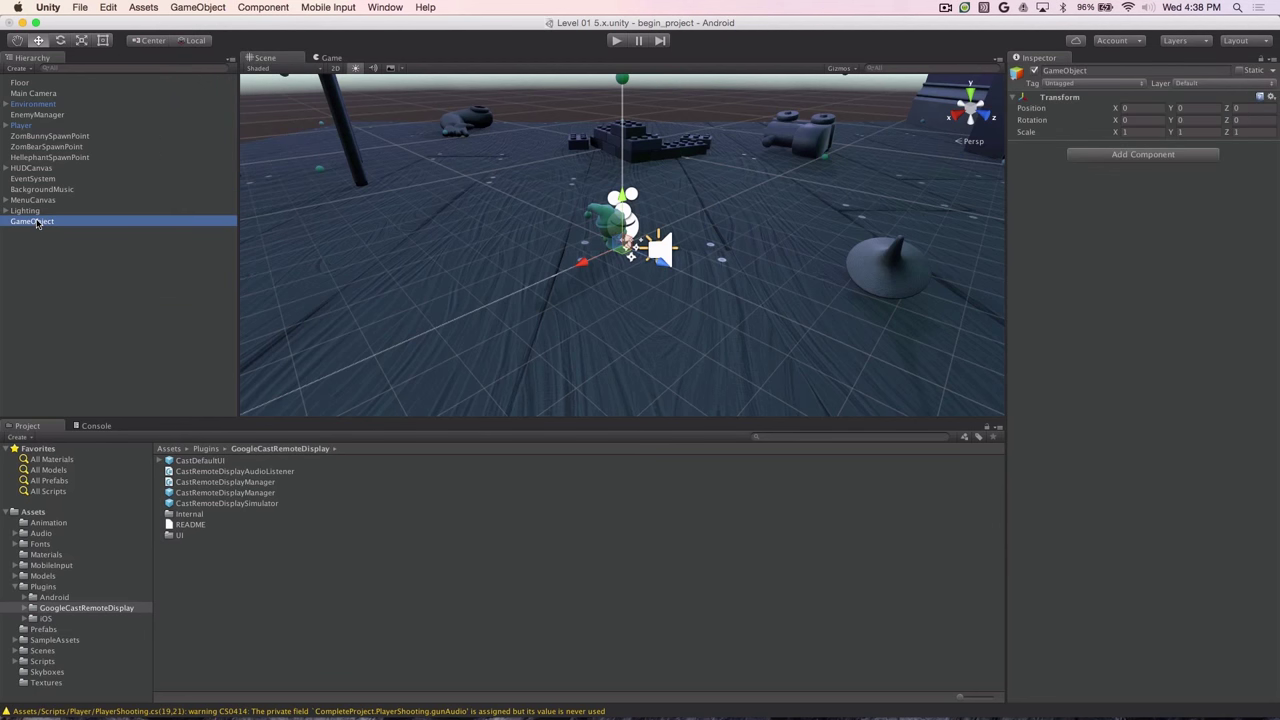
key("Return")
type("AudioListenerSingleton")
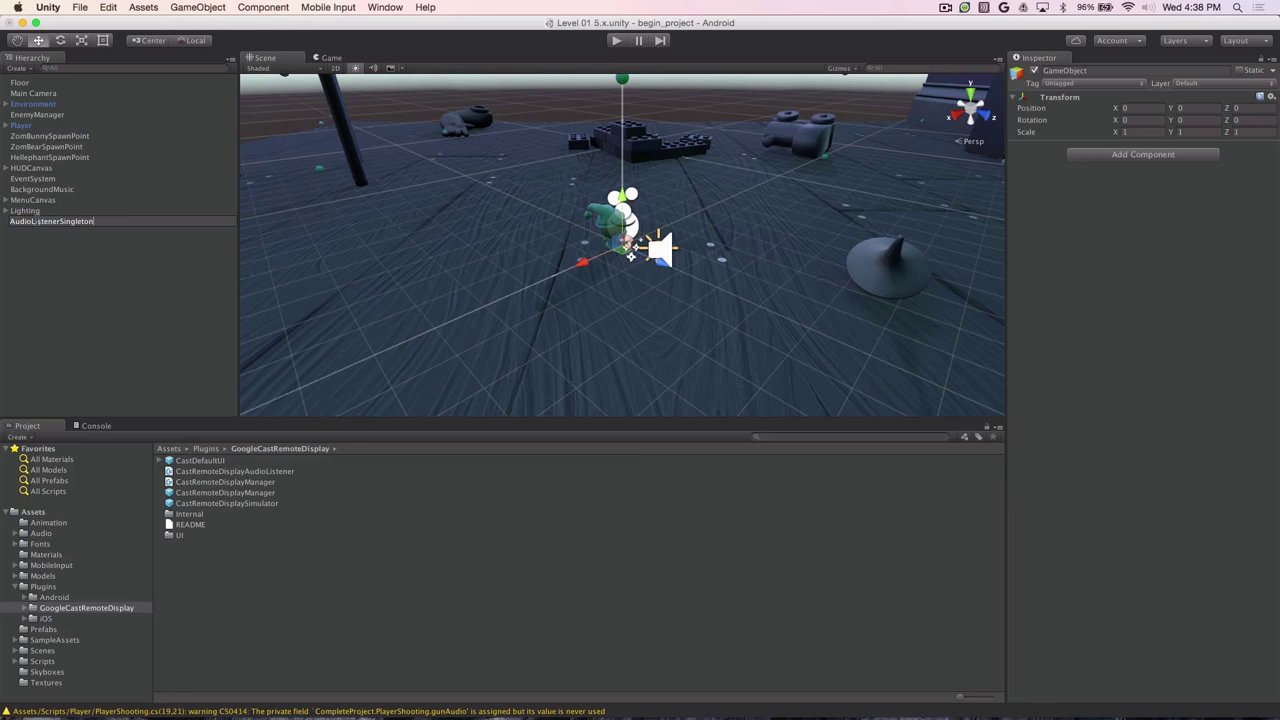
key("Return")
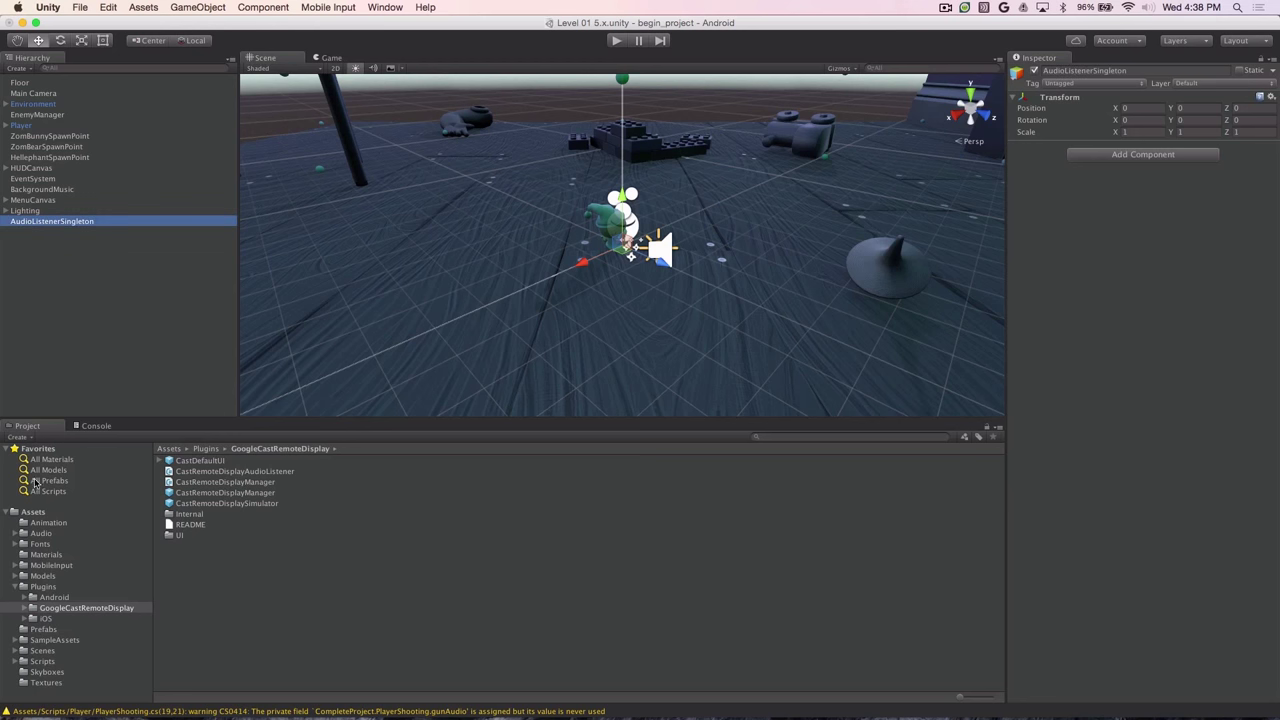
Attach the CastRemoteDisplayAudioListener and AudioListenerSingleton scripts to the AudioListenerSingleton object
left_click(44, 586)
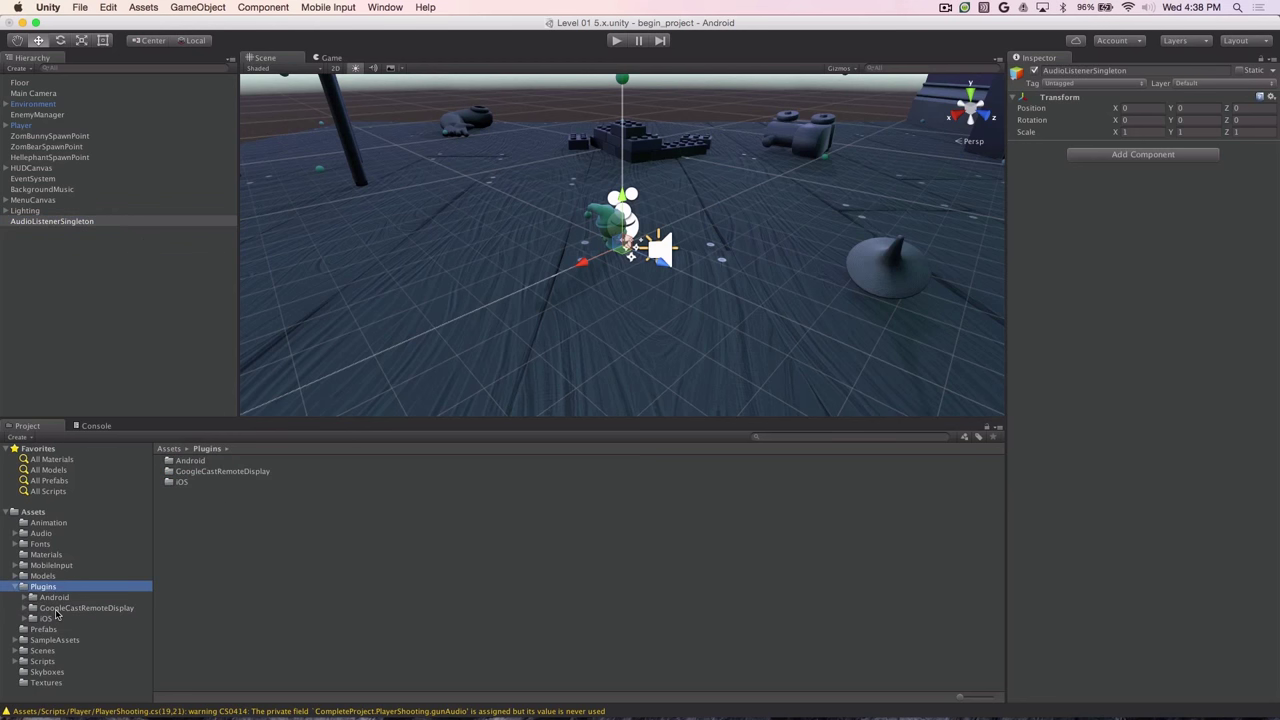
left_click(58, 612)
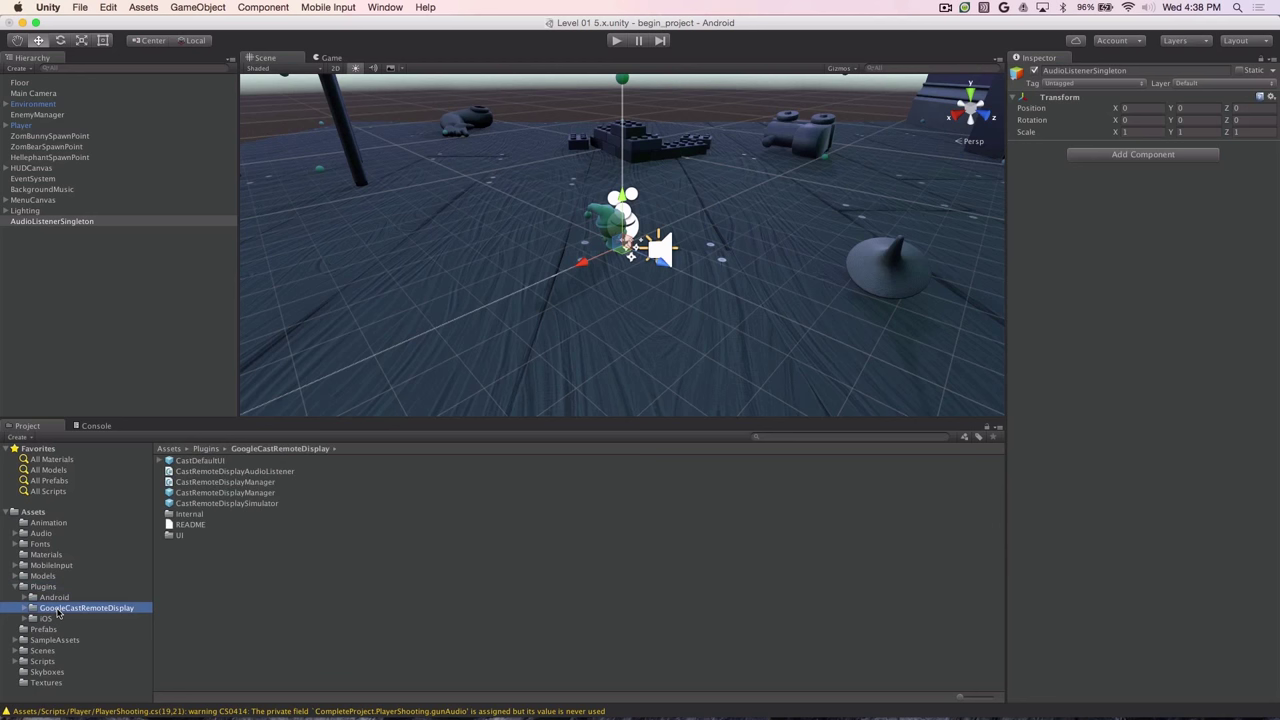
left_click(170, 474)
left_click_drag(170, 480, 19, 222)
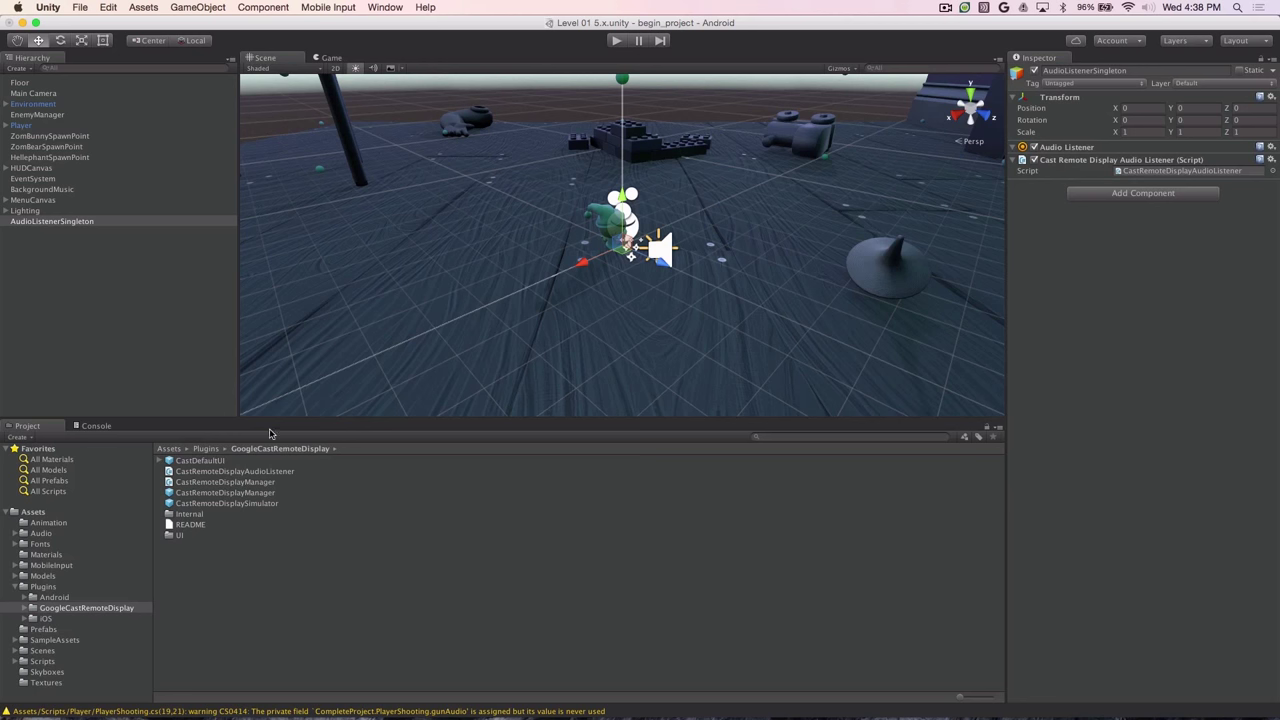
left_click(42, 599)
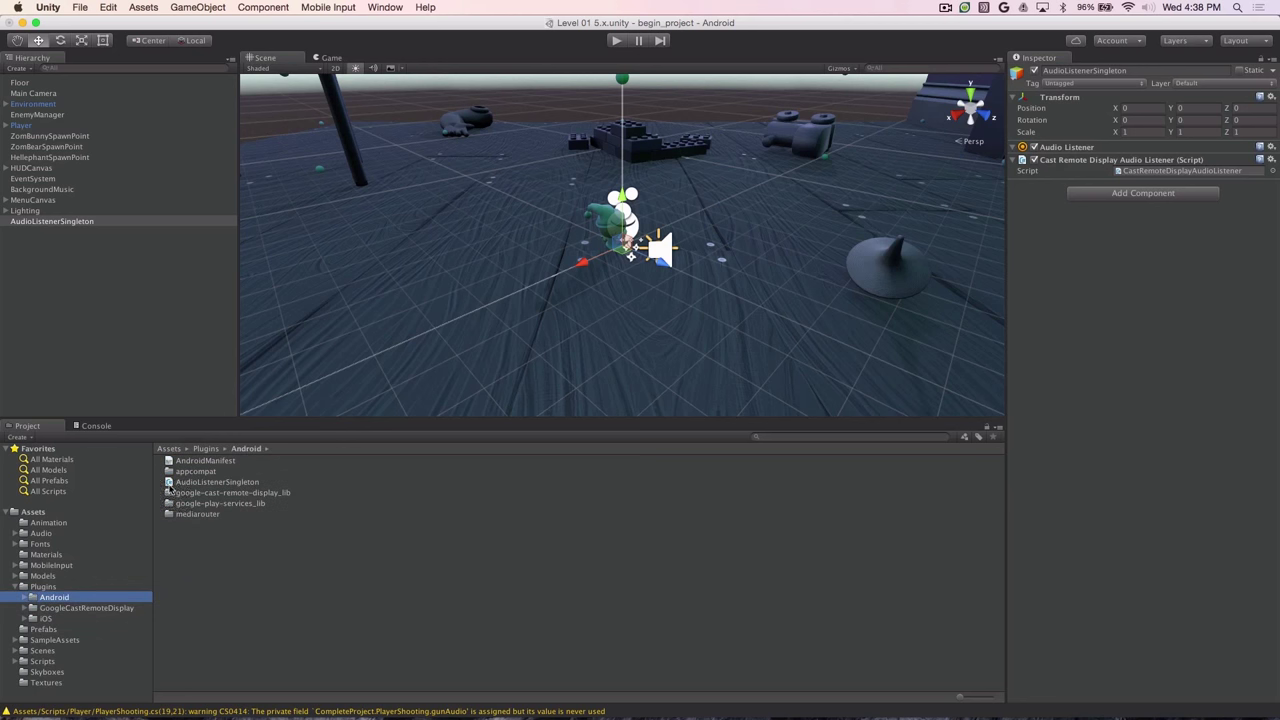
left_click_drag(183, 484, 12, 225)
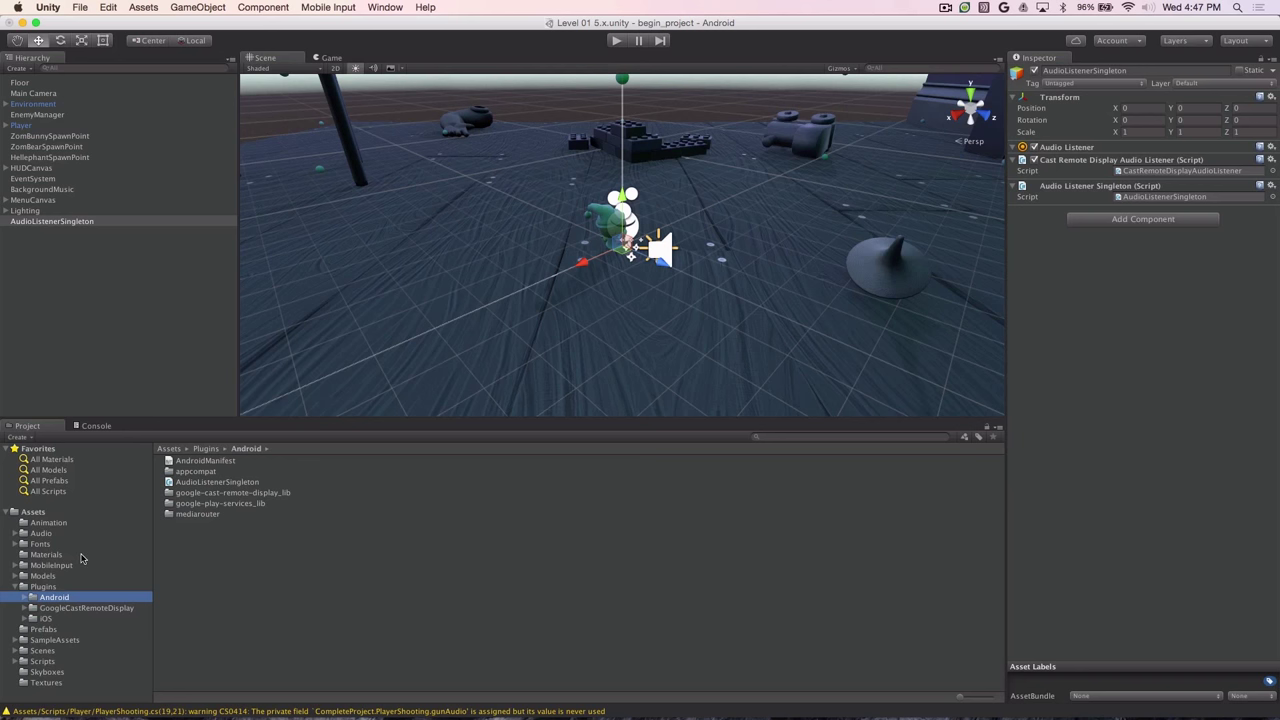
Drag the CastRemoteDisplayManager prefab from GoogleCastRemoteDisplay into the Hierarchy
left_click(70, 609)
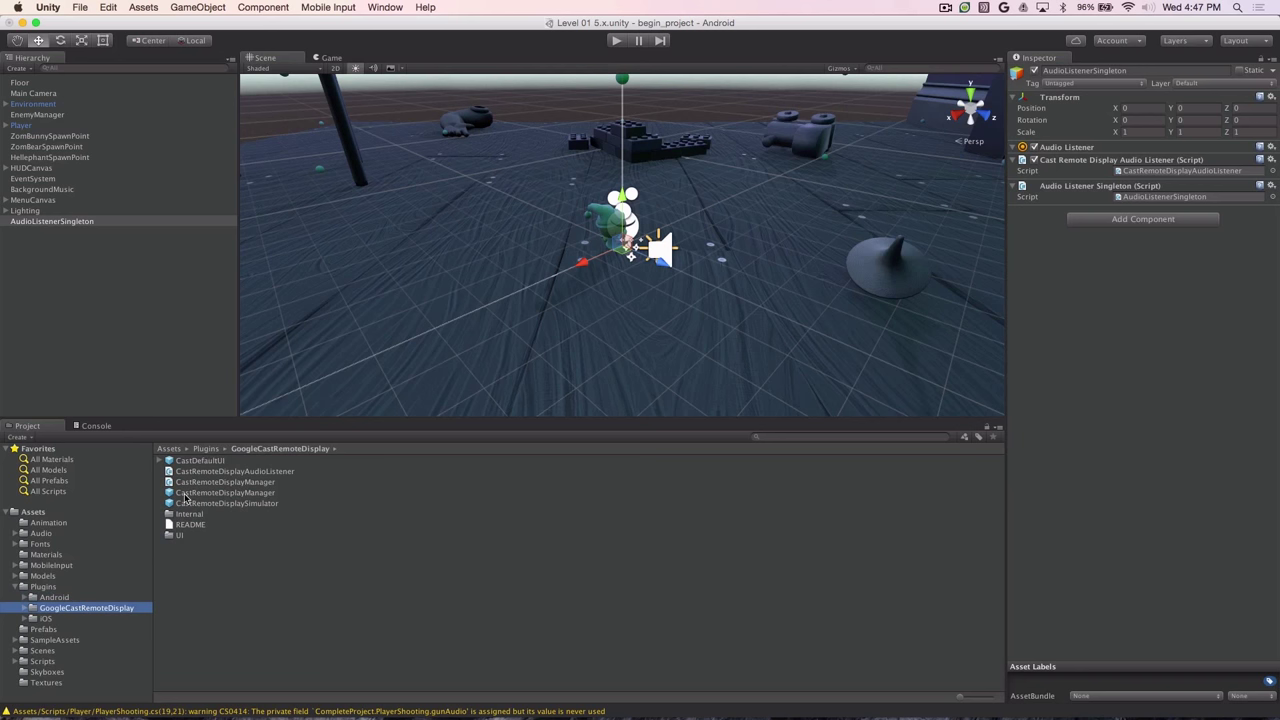
left_click_drag(185, 495, 29, 266)
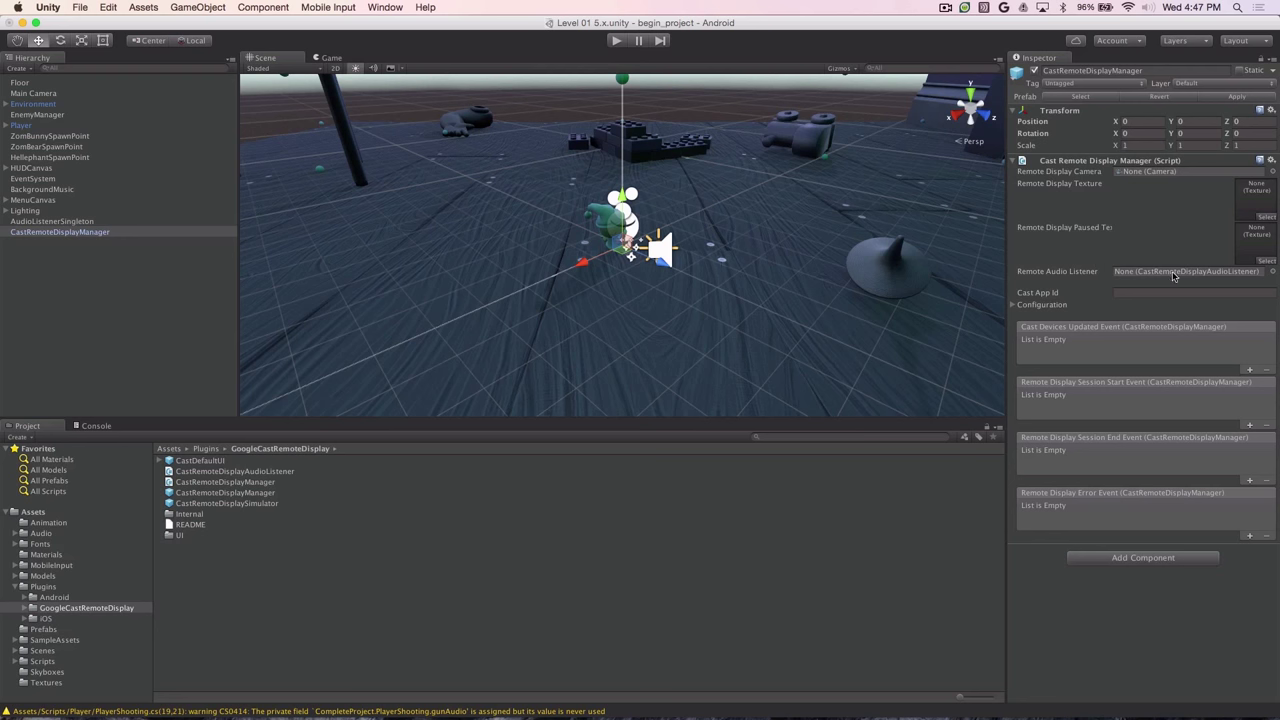
Set CastRemoteDisplayManager's Remote Audio Listener to the AudioListenerSingleton scene object
left_click(1272, 271)
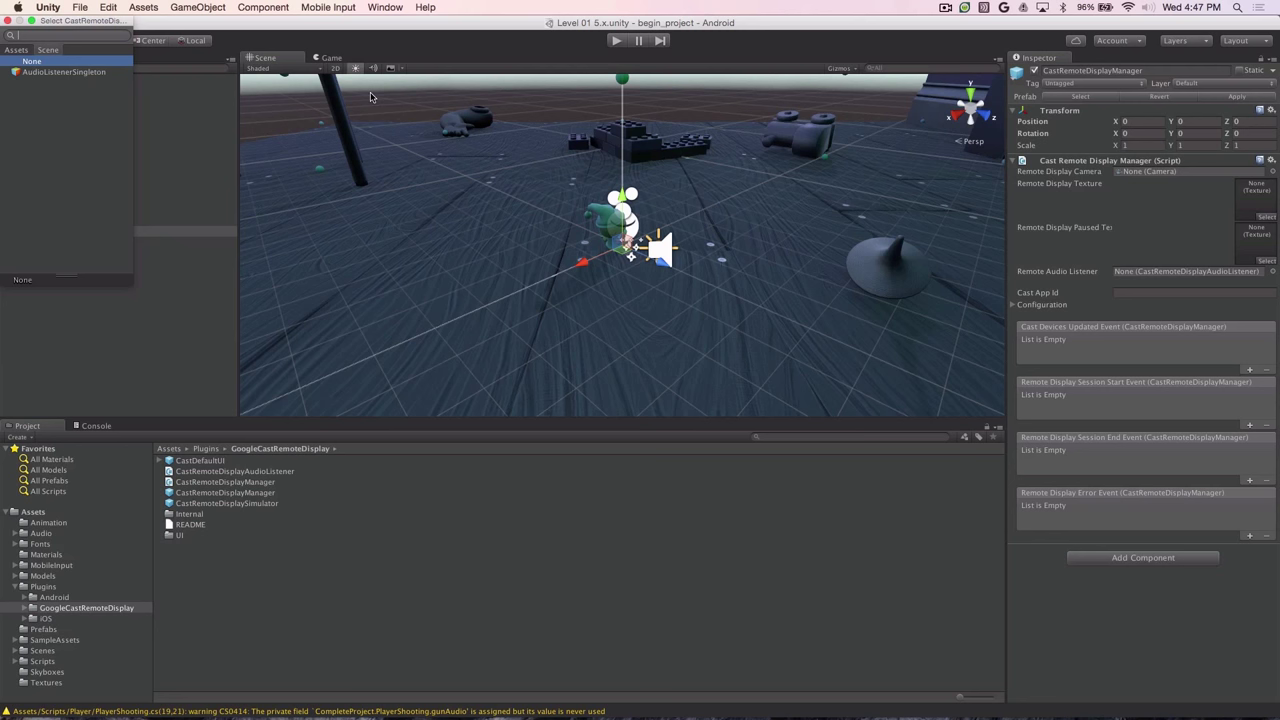
left_click(62, 73)
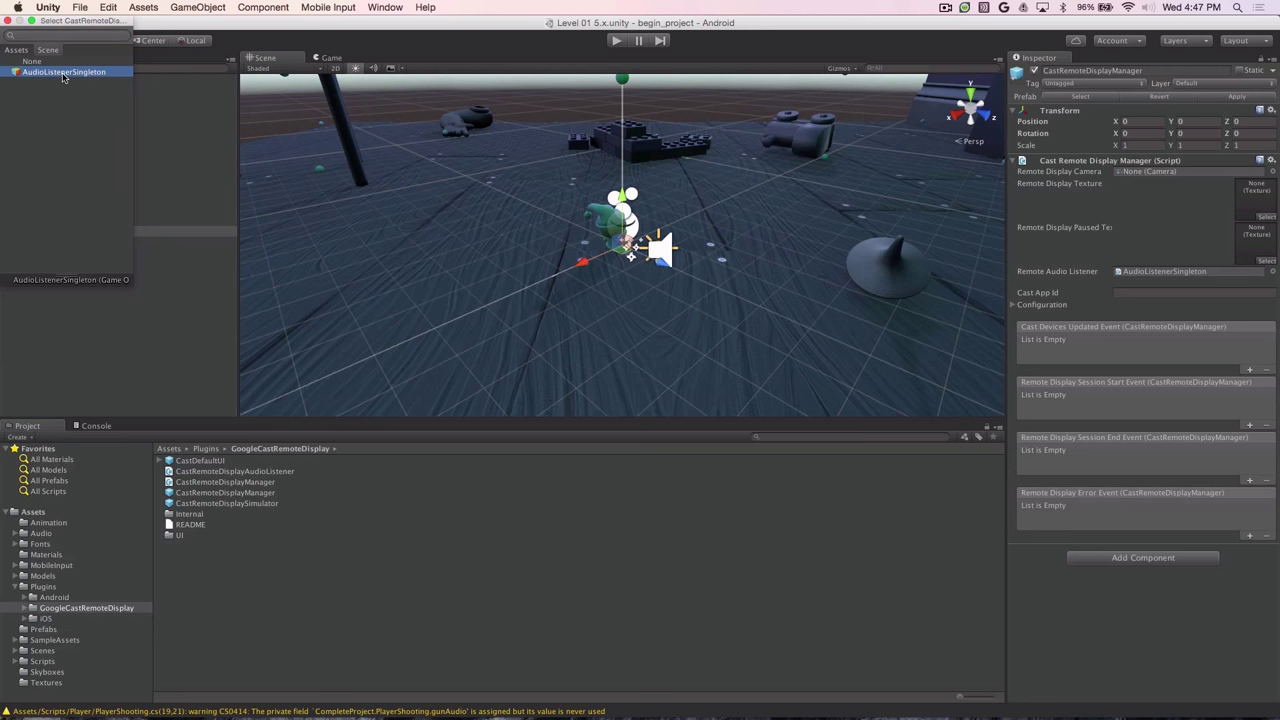
left_click(8, 21)
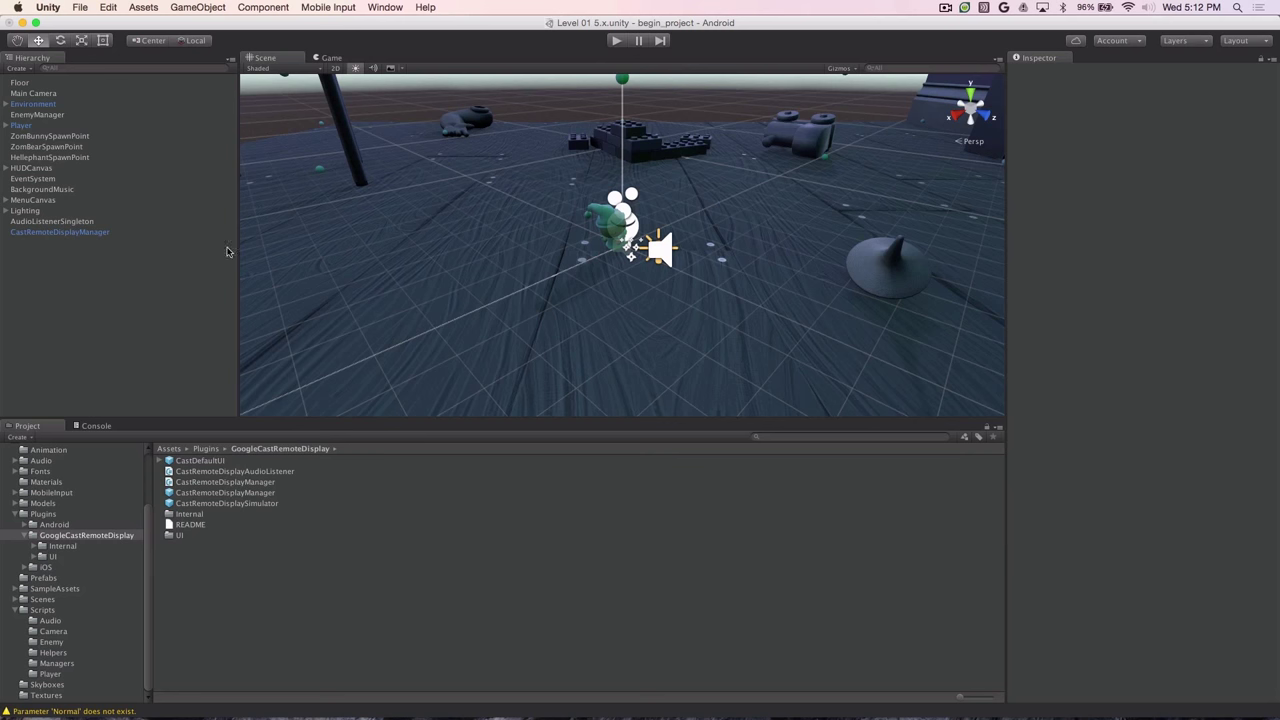
left_click(81, 234)
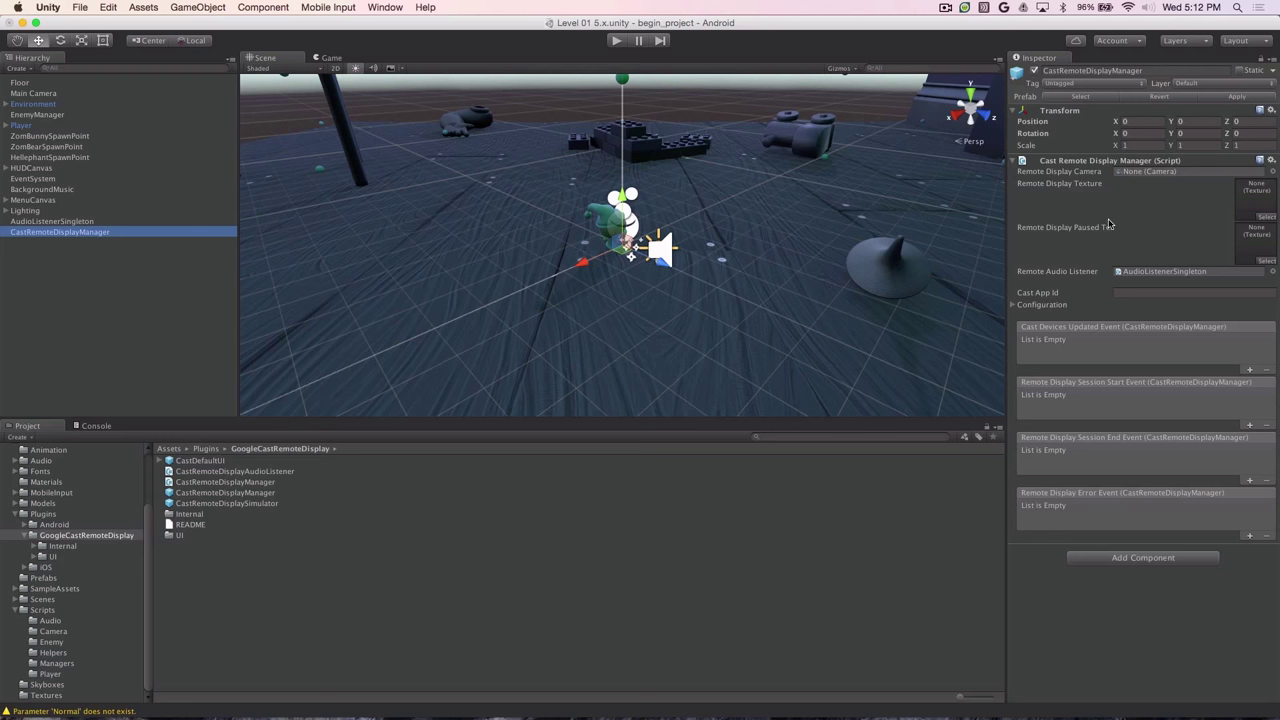
left_click(1127, 292)
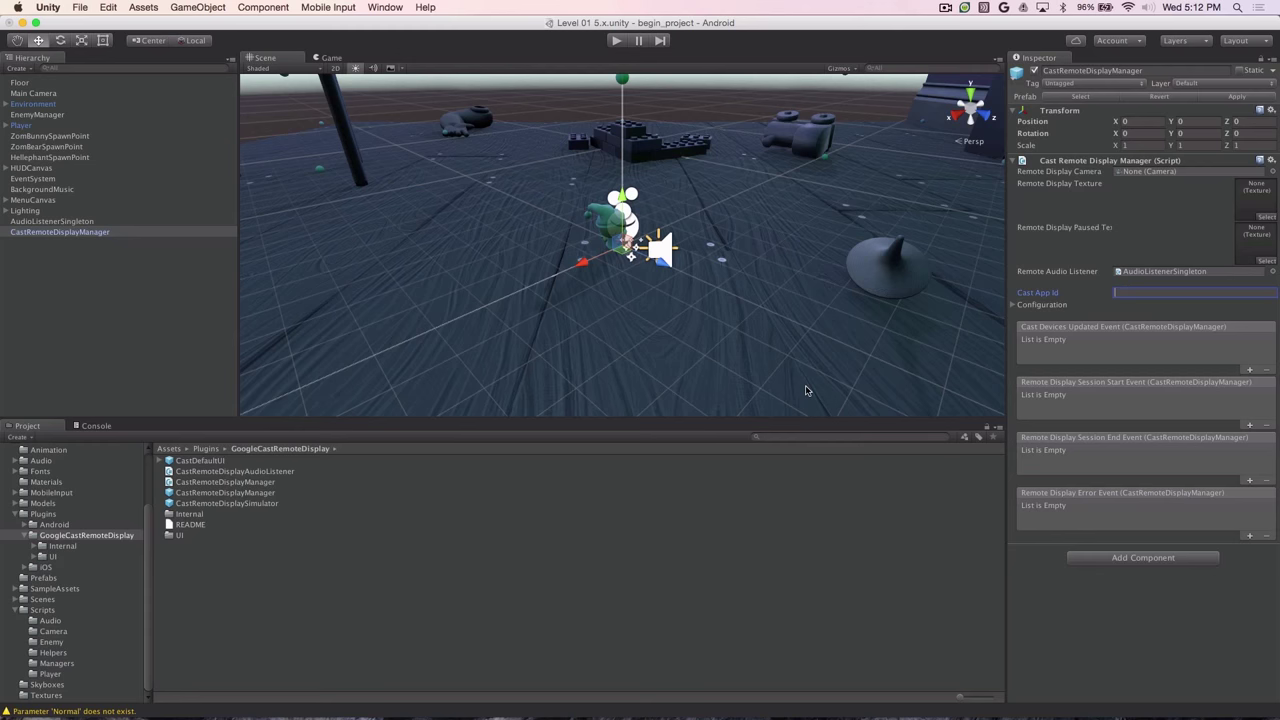
In the Cast developer console, open MyGame's details and select its application ID
key("ctrl+Up")
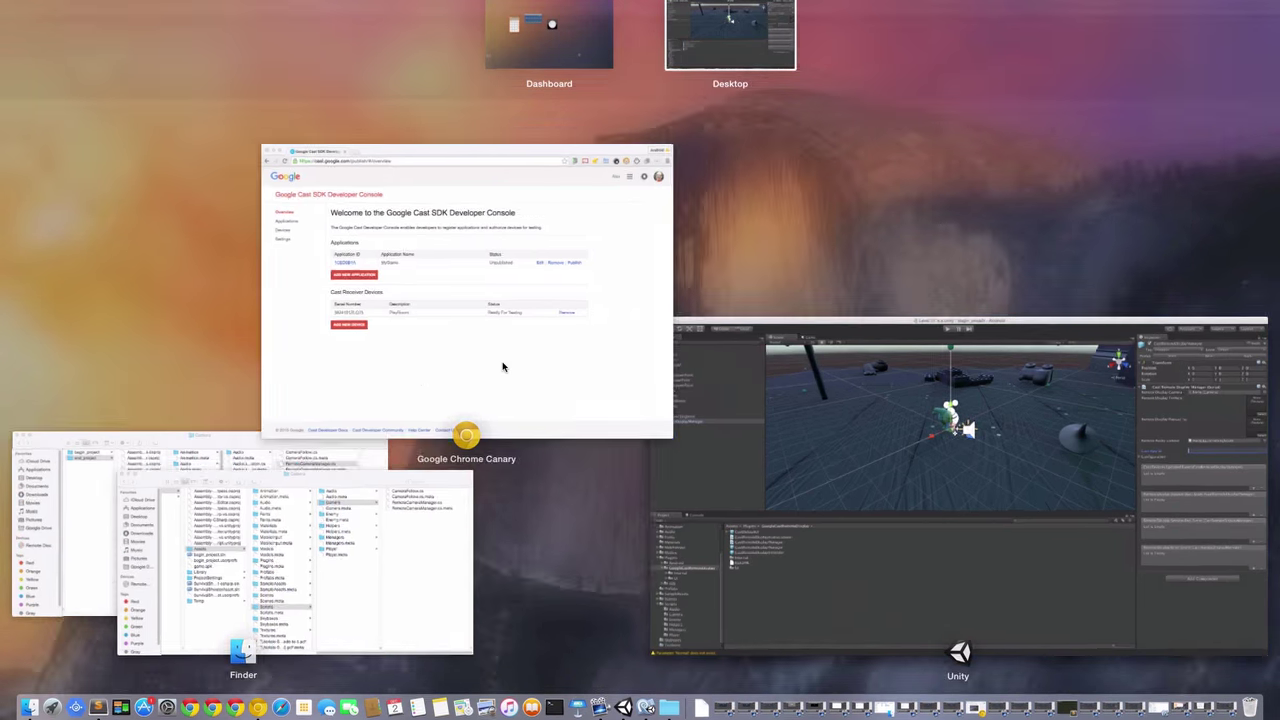
left_click(503, 364)
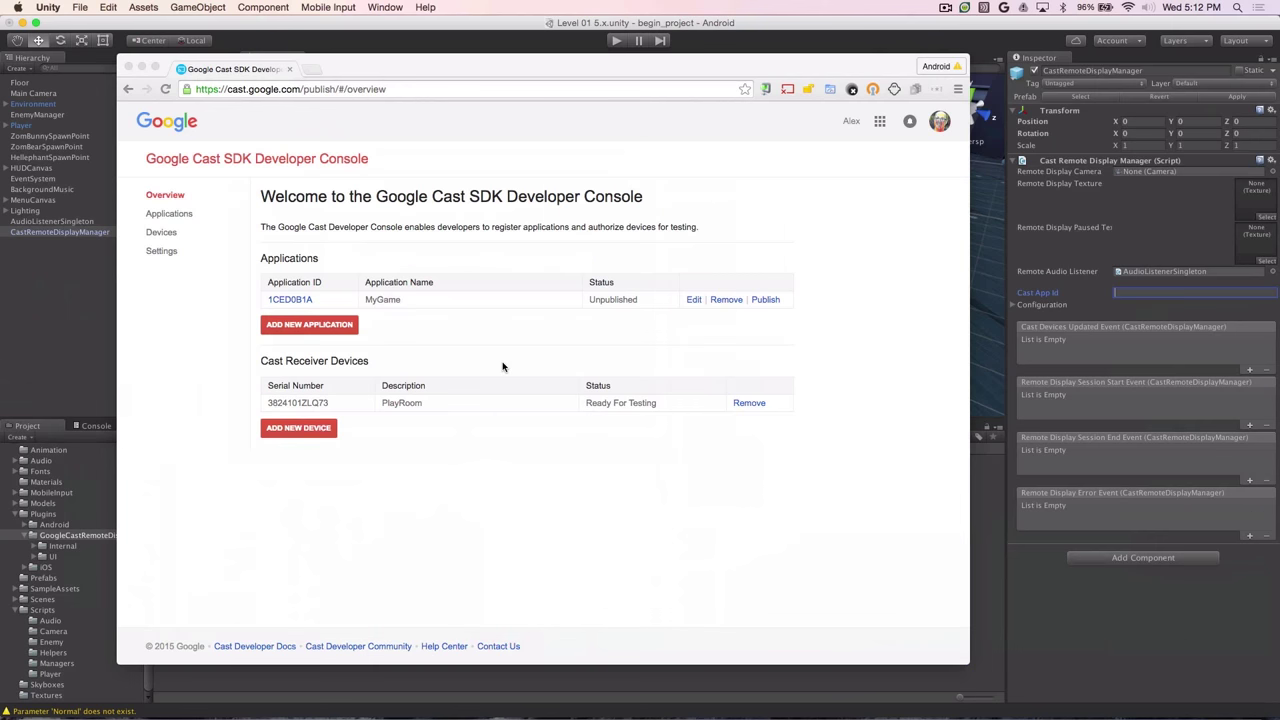
left_click(288, 301)
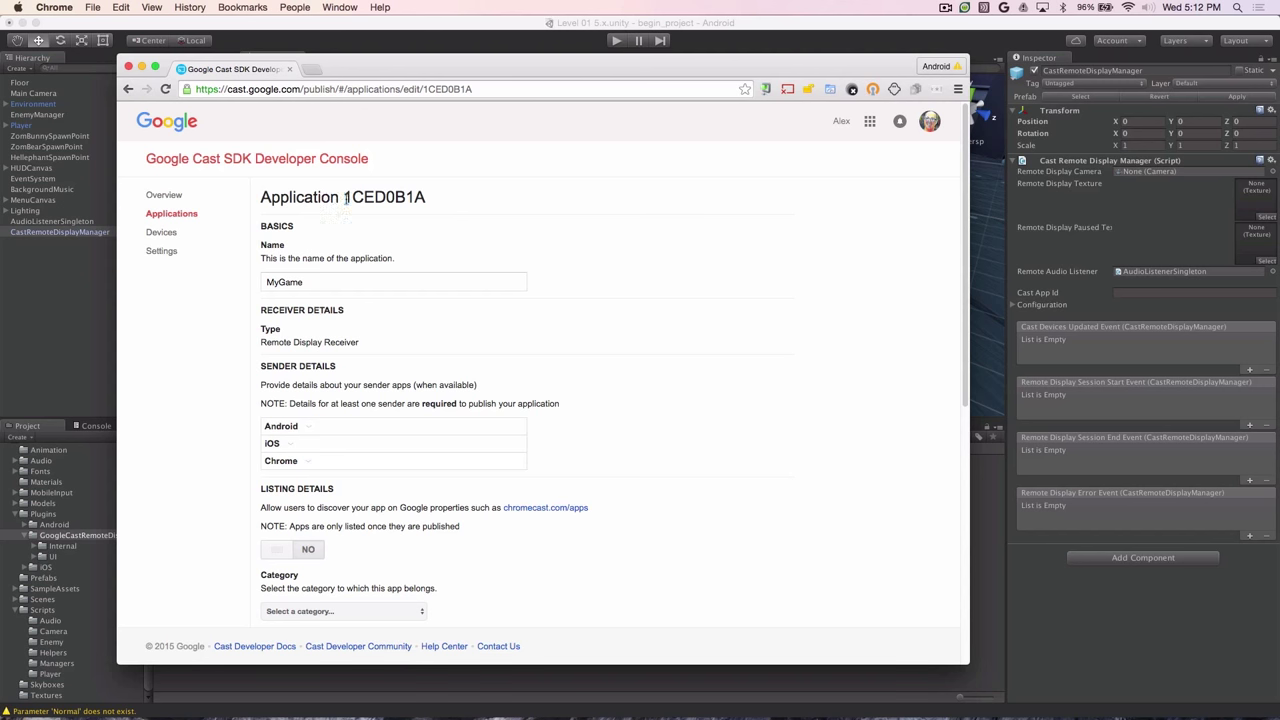
left_click_drag(344, 197, 425, 198)
key("super+c")
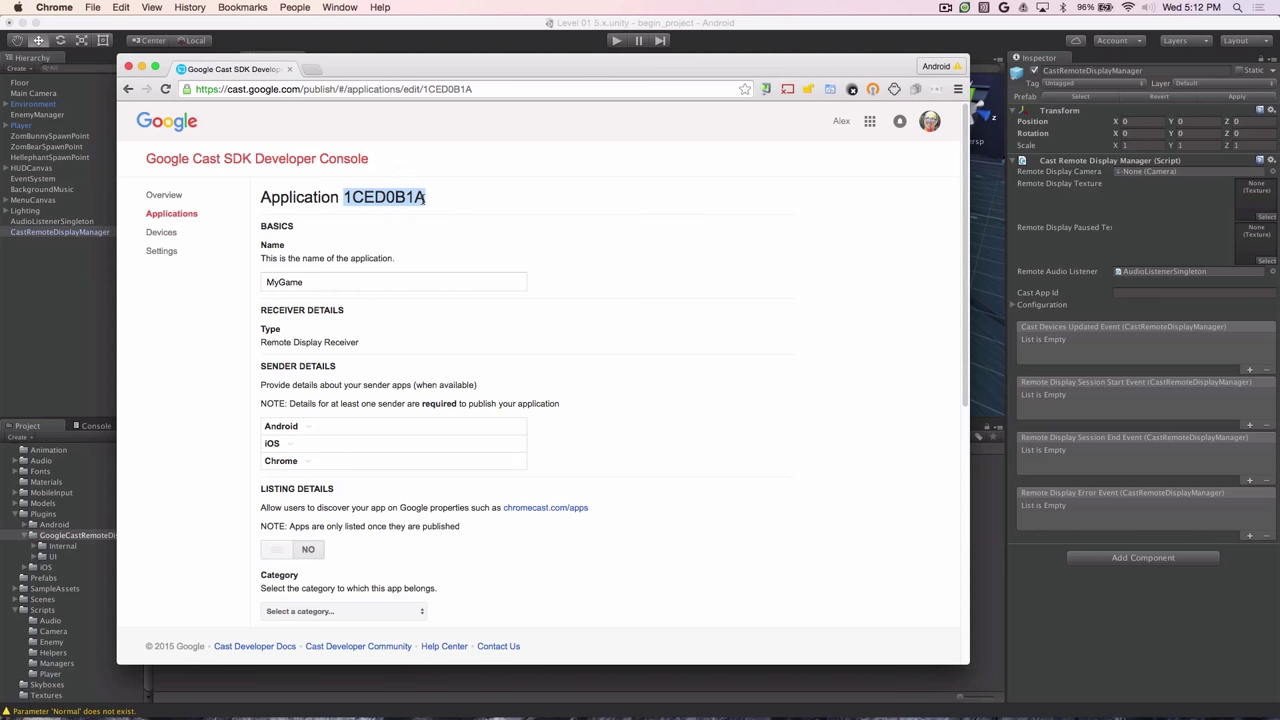
Paste the application ID into Cast App Id, then add a camera named Mobile Camera
left_click(1120, 292)
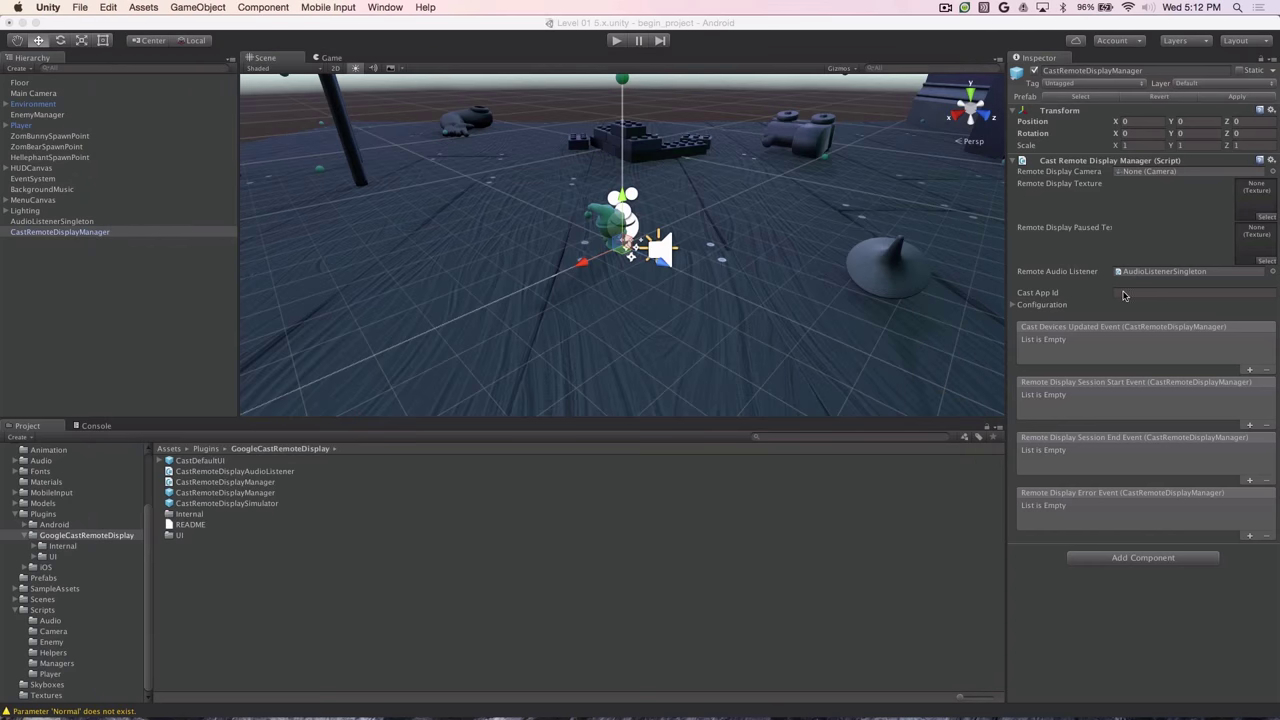
key("super+v")
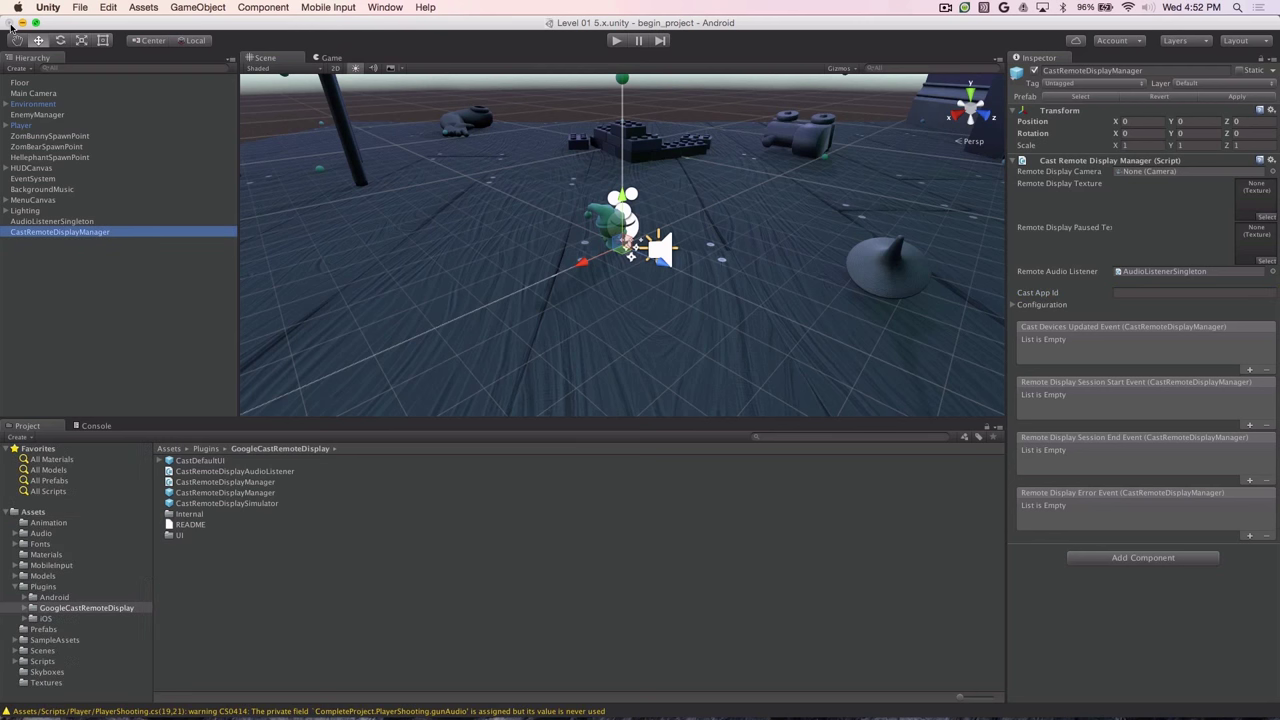
left_click(195, 8)
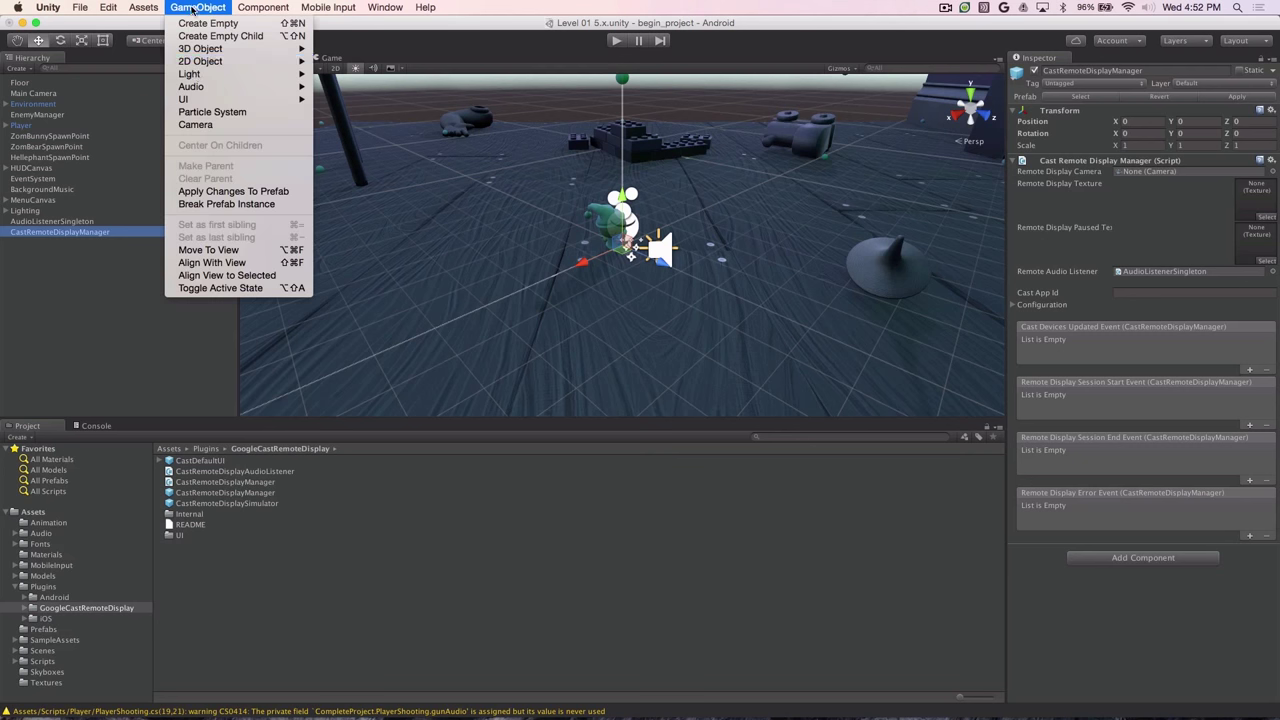
left_click(196, 127)
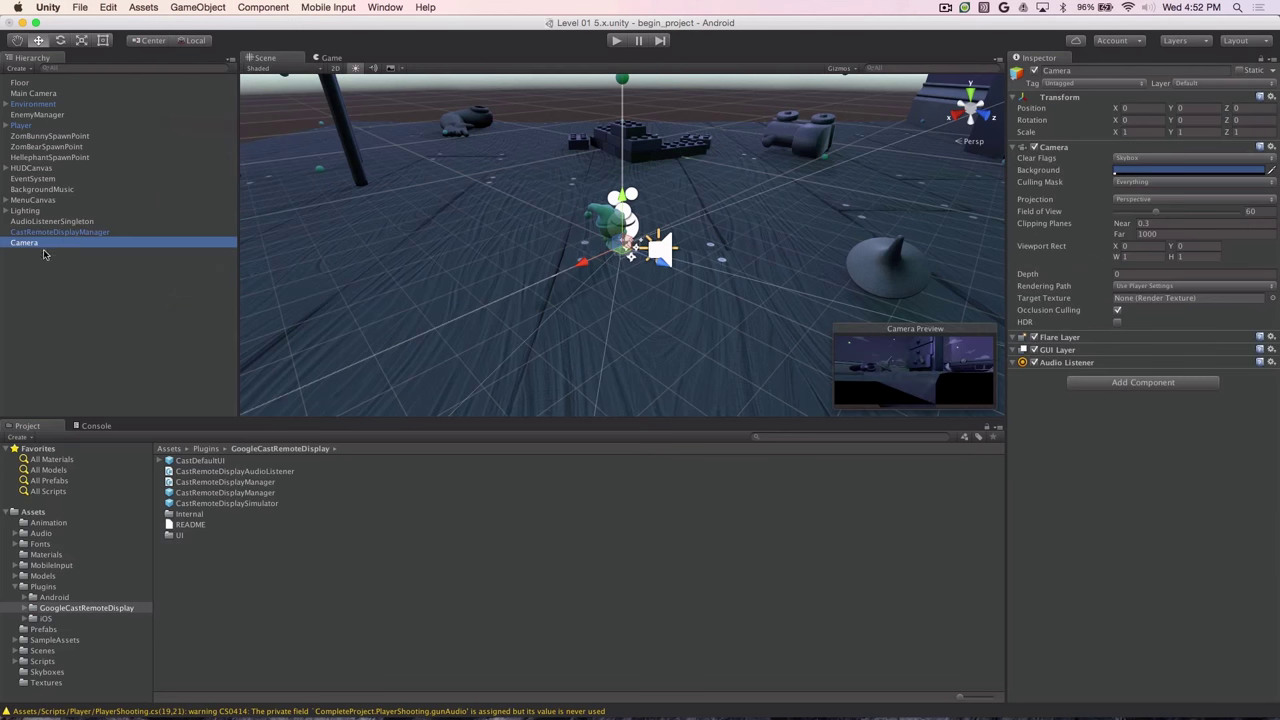
left_click(28, 247)
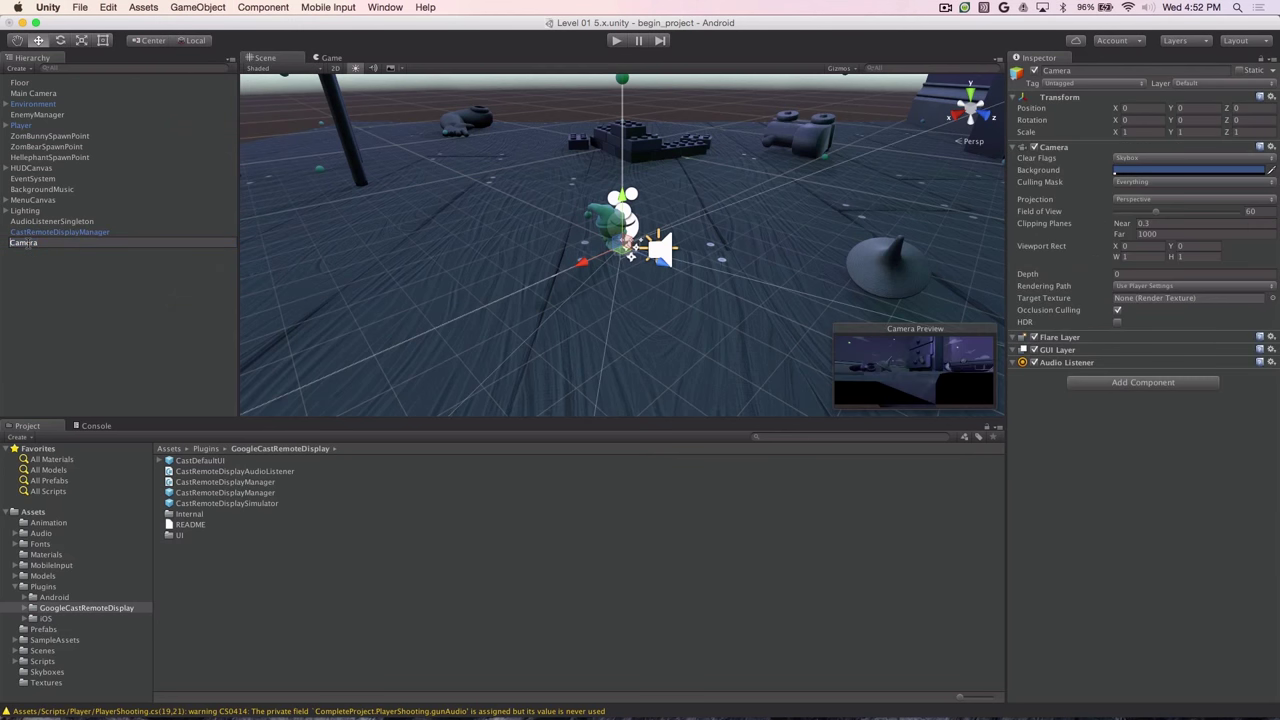
type("Mobile Camera")
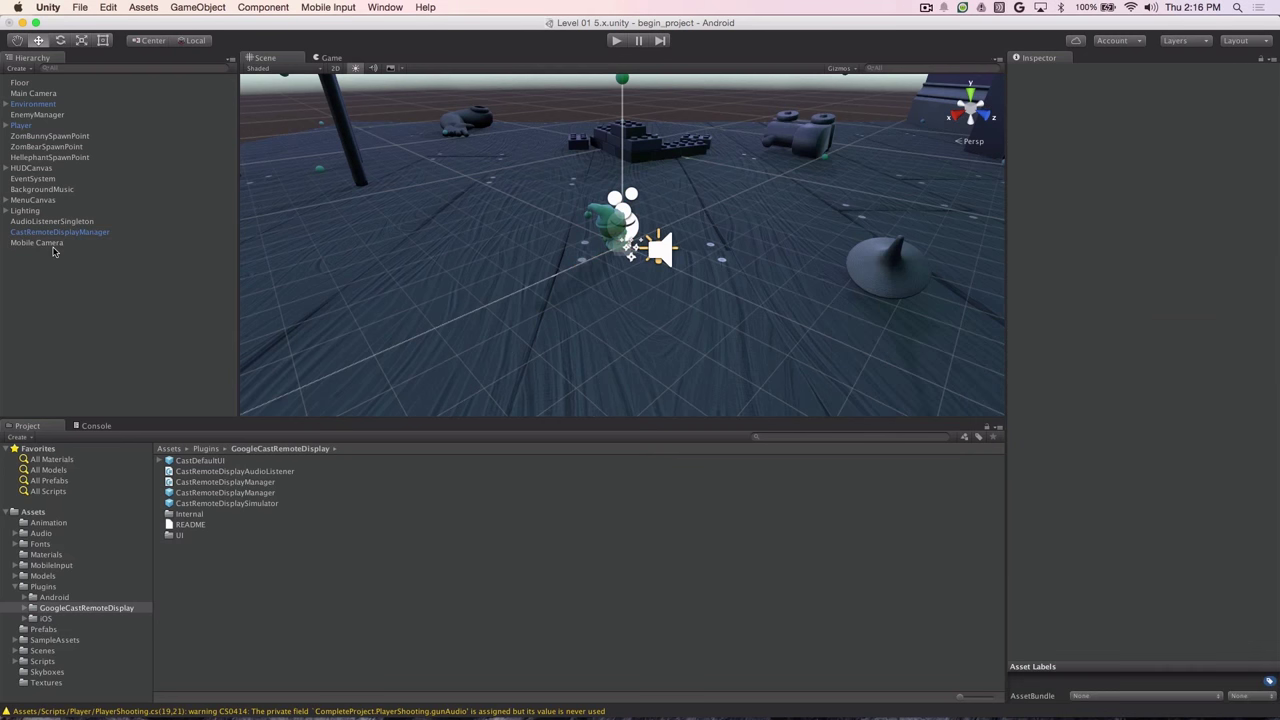
Remove the Audio Listener component from Mobile Camera
left_click(42, 246)
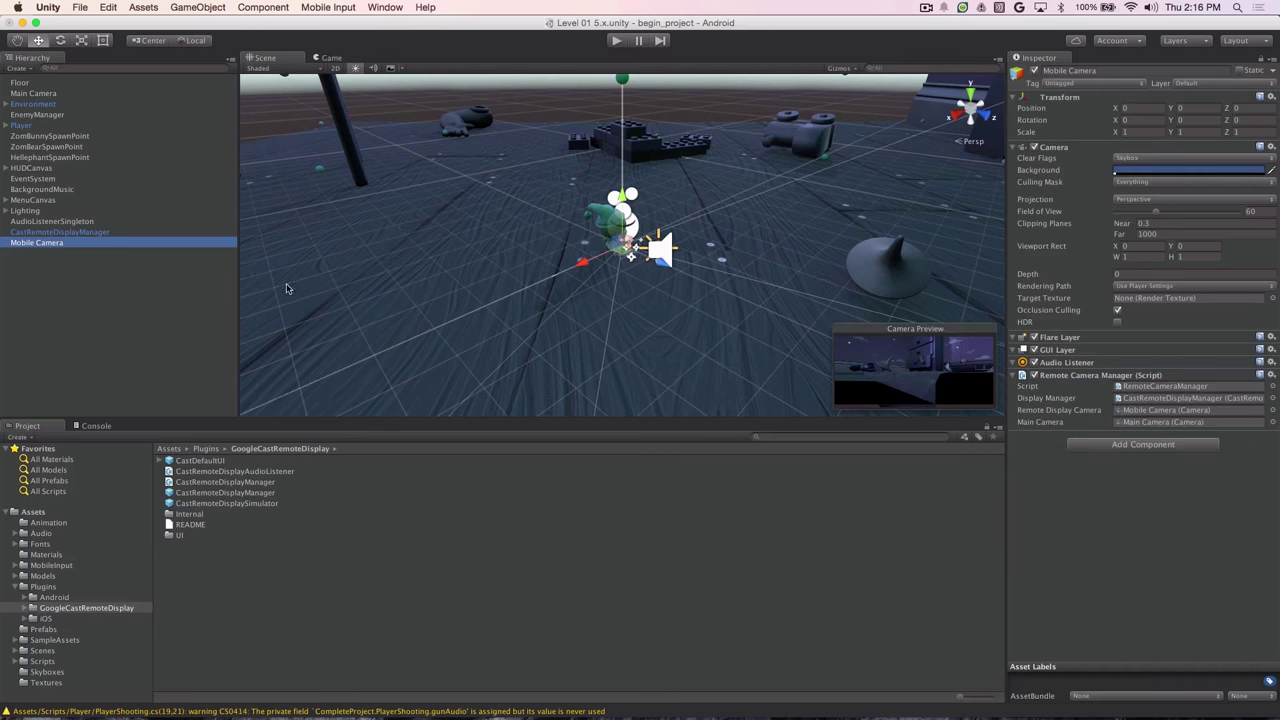
left_click(1272, 364)
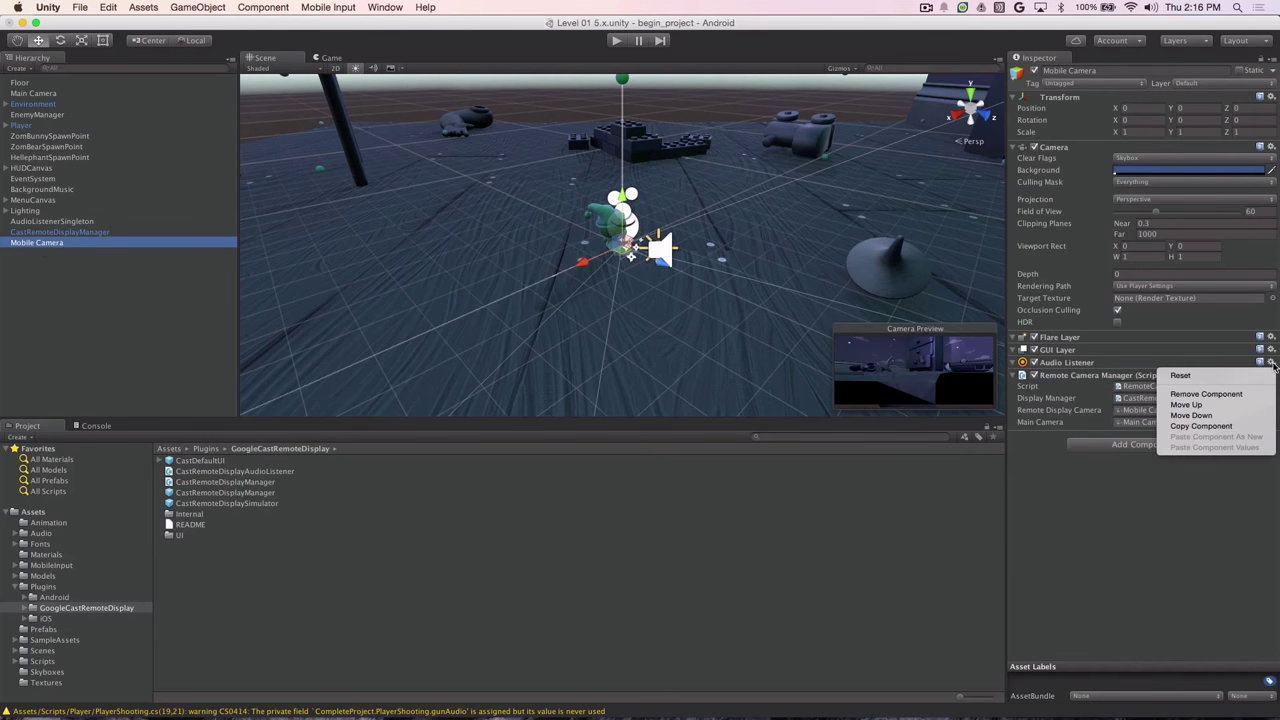
left_click(1218, 395)
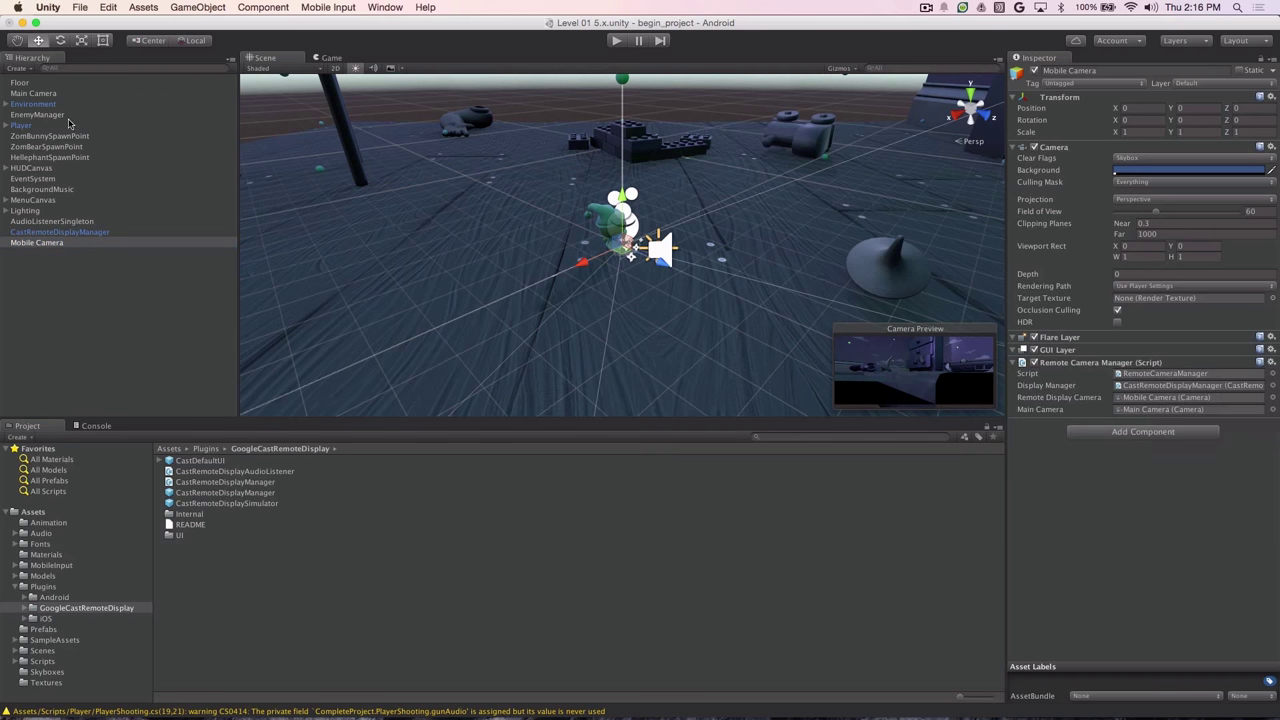
Open the Audio Listener component options on Main Camera and choose an option
left_click(46, 94)
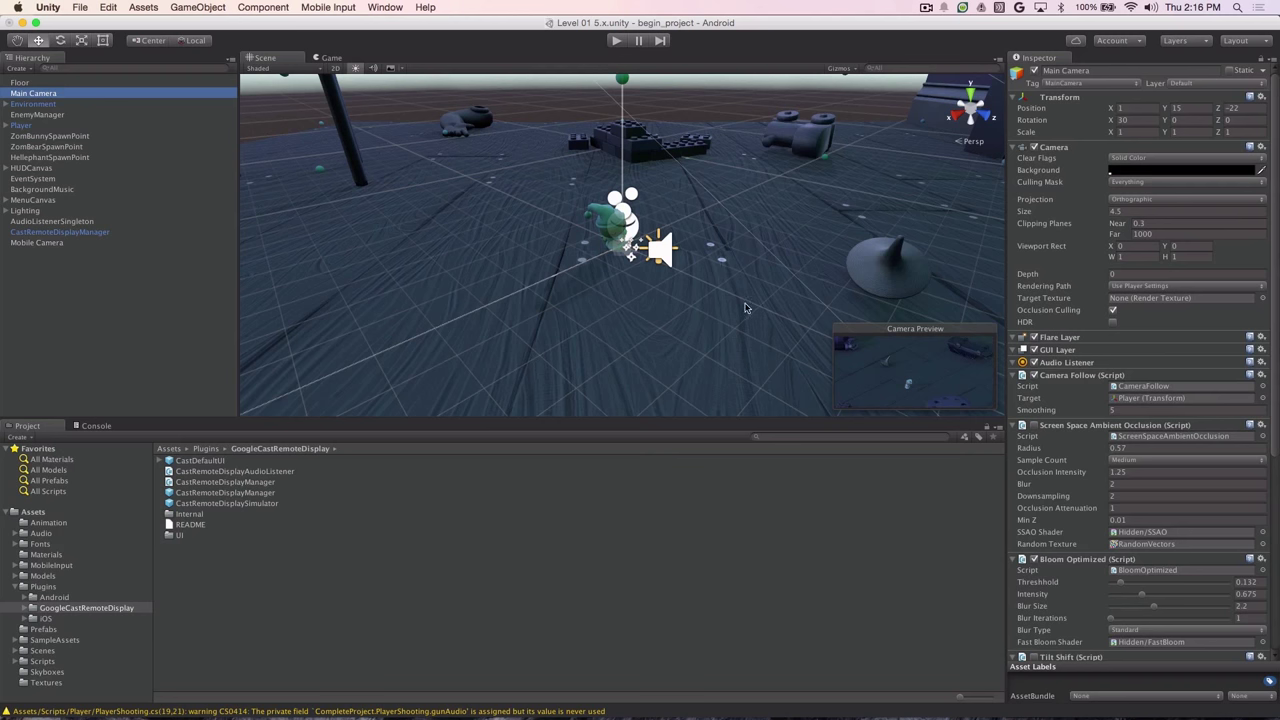
left_click(1262, 362)
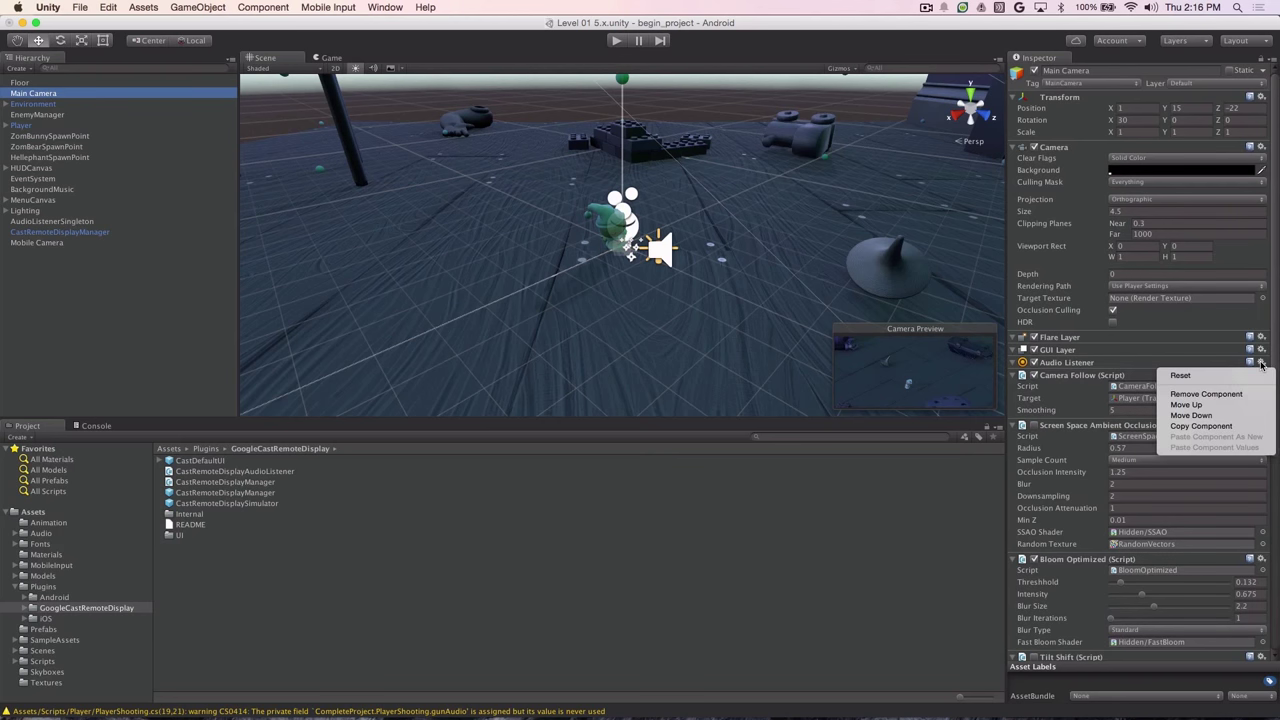
left_click(1228, 394)
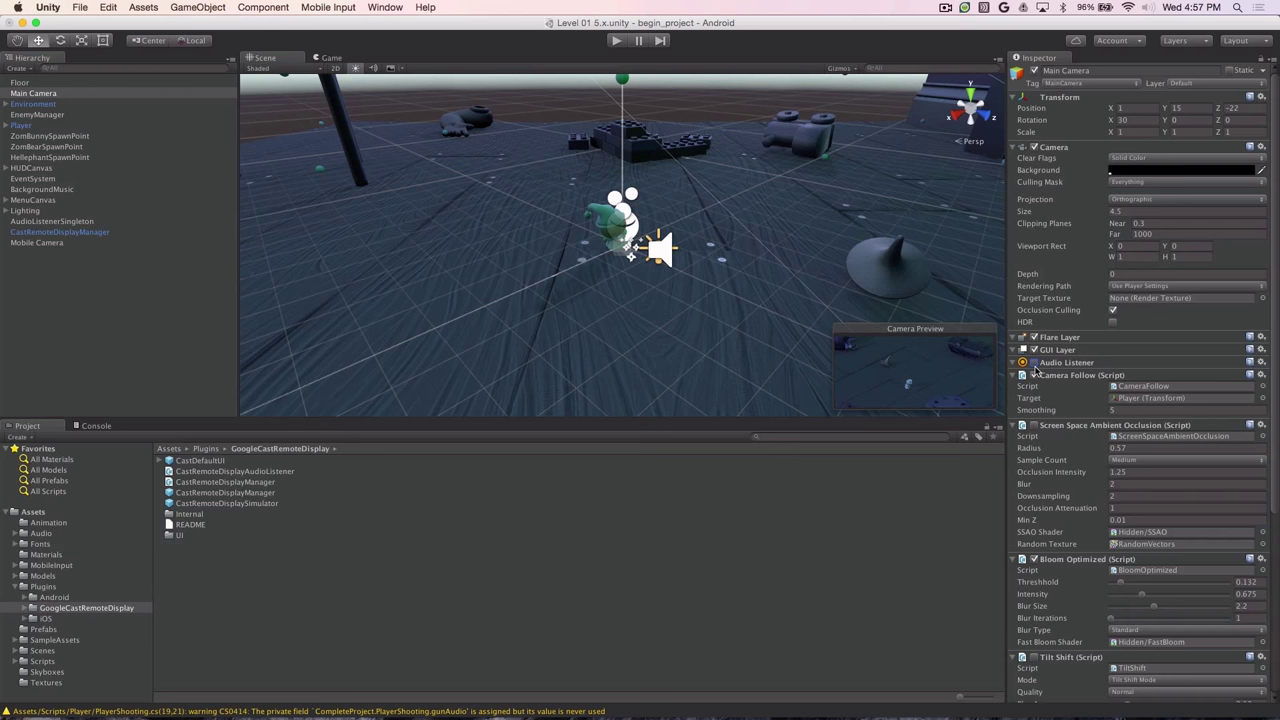
Copy RemoteCameraManager.cs from end_project into begin_project's Assets/Scripts/Camera folder using Finder
mouse_move(176, 703)
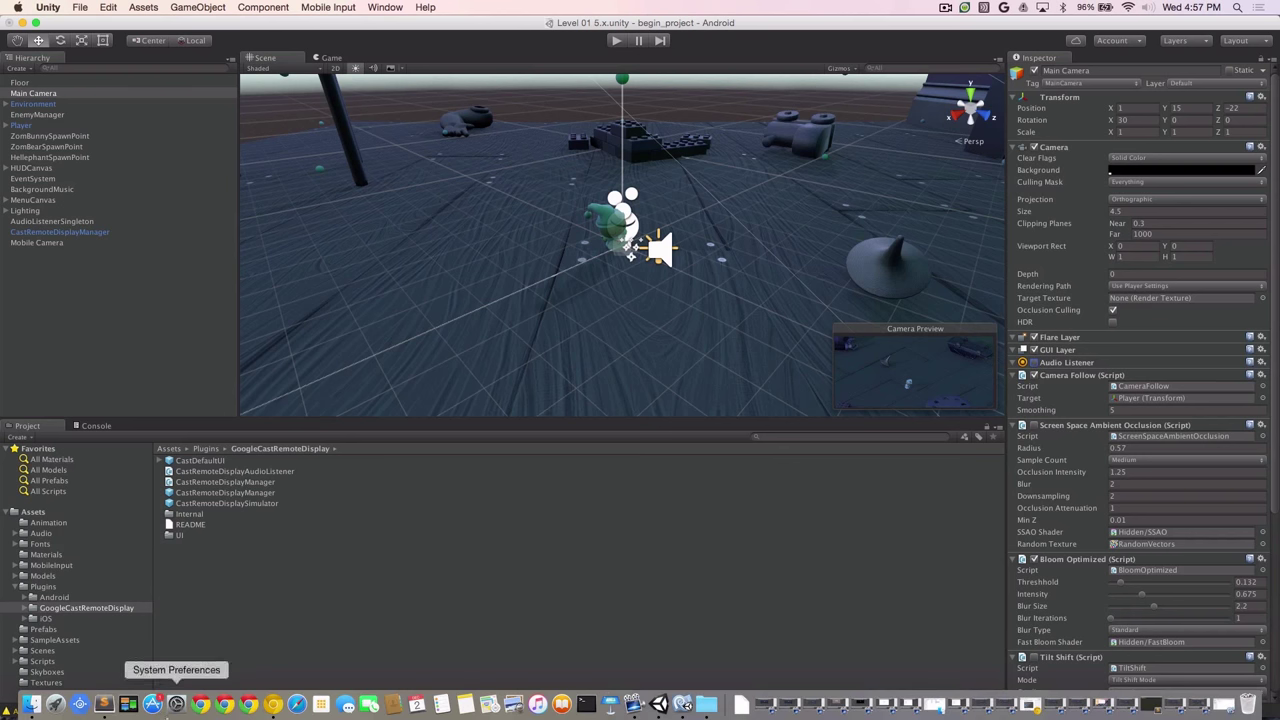
left_click(35, 705)
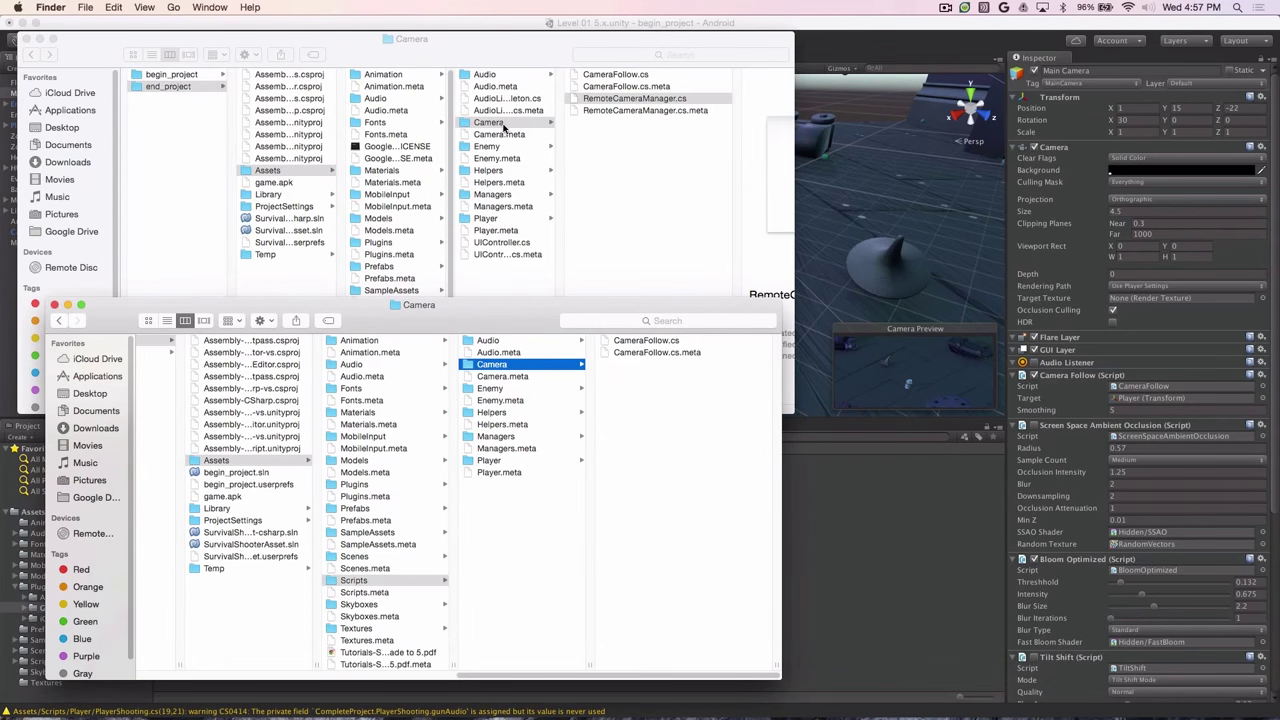
left_click(620, 101)
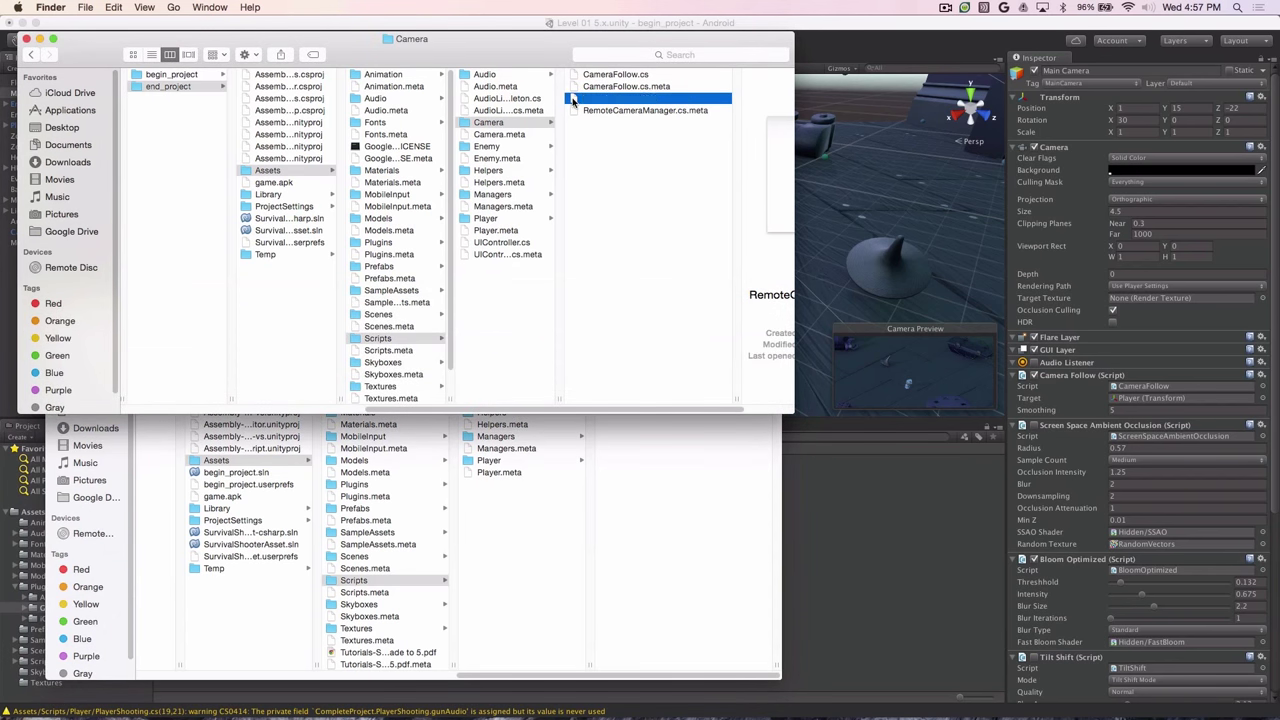
left_click_drag(572, 101, 625, 465)
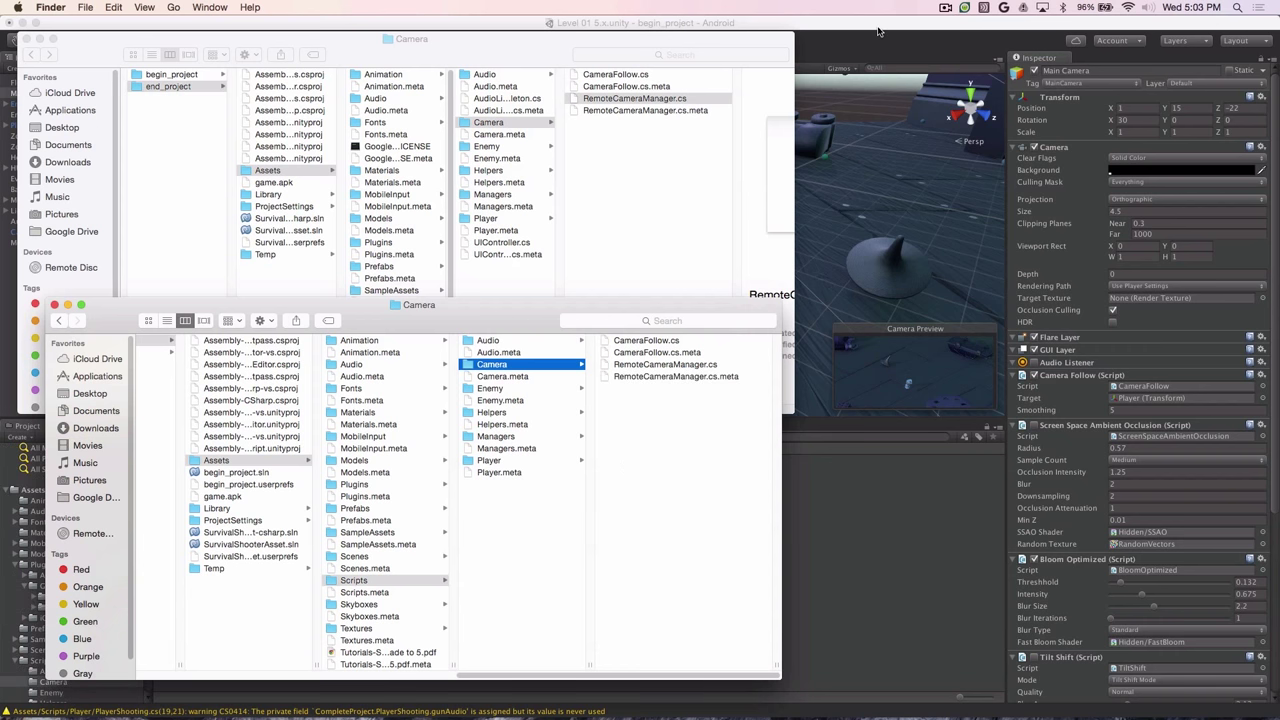
Add the RemoteCameraManager script from Assets/Scripts/Camera to the Mobile Camera object in the Hierarchy
left_click(878, 32)
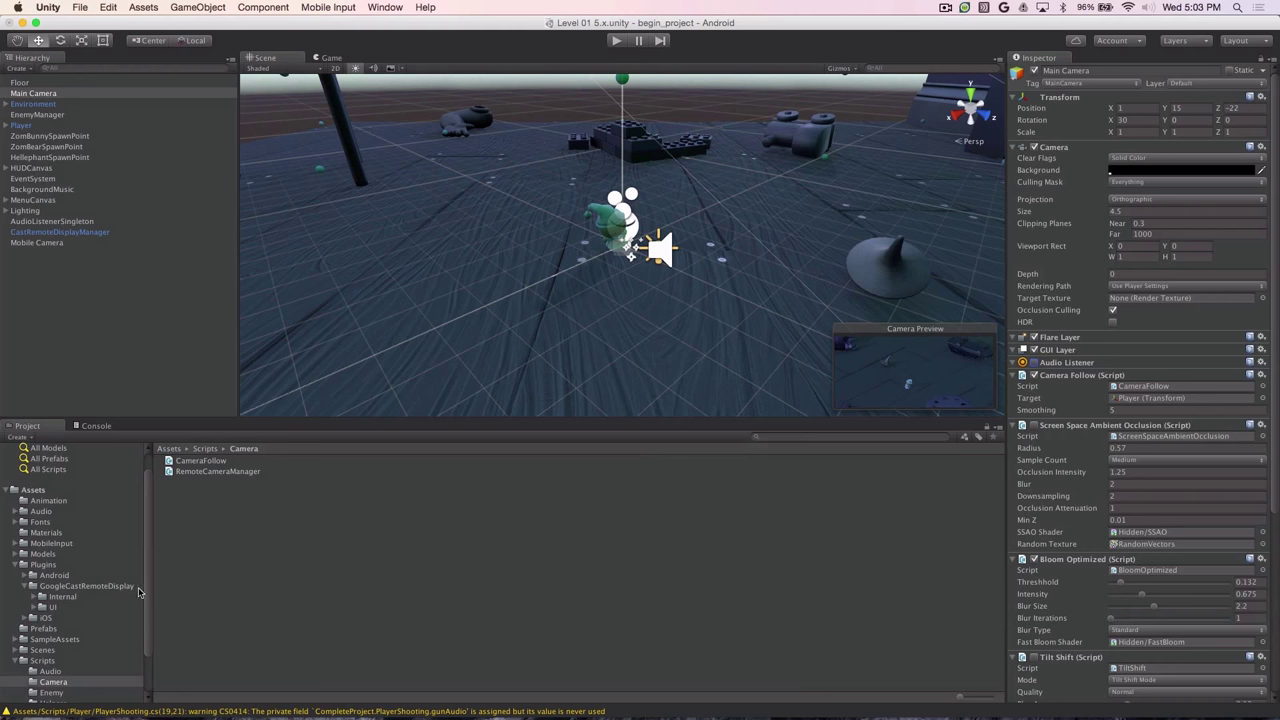
left_click(53, 681)
scroll(40, 640, "down", 2)
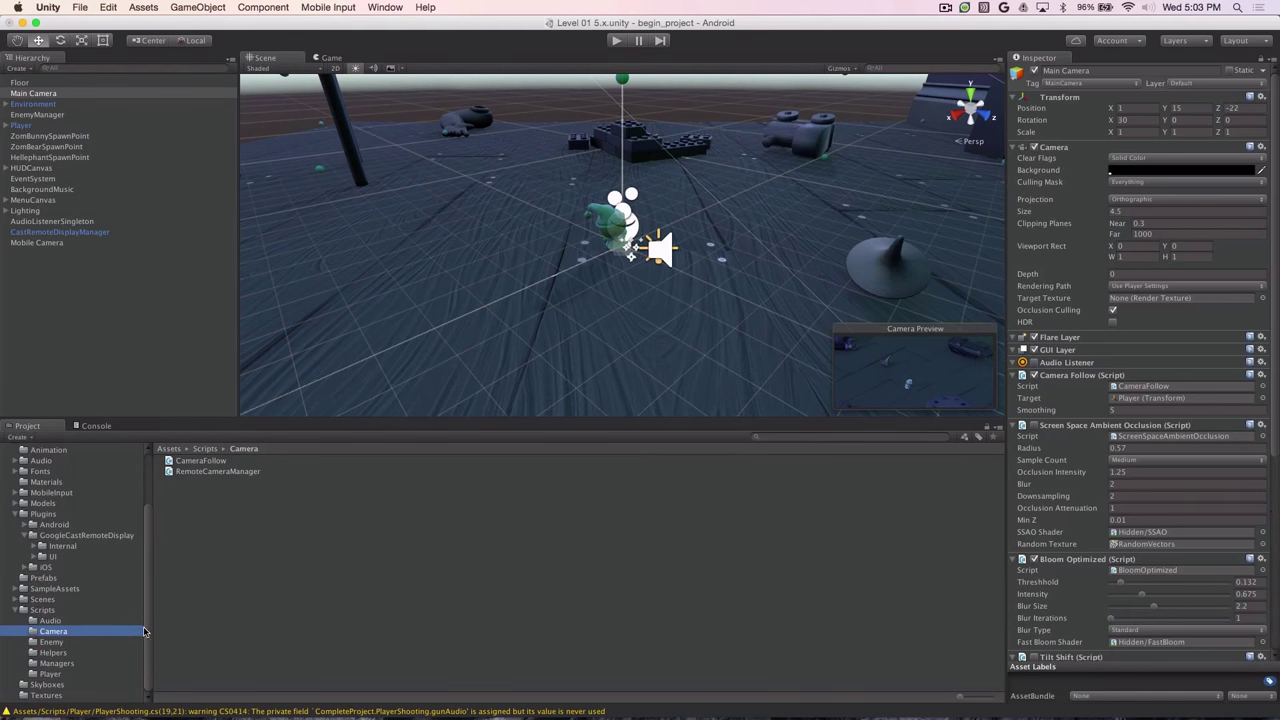
left_click(37, 611)
left_click(53, 631)
left_click_drag(175, 477, 17, 246)
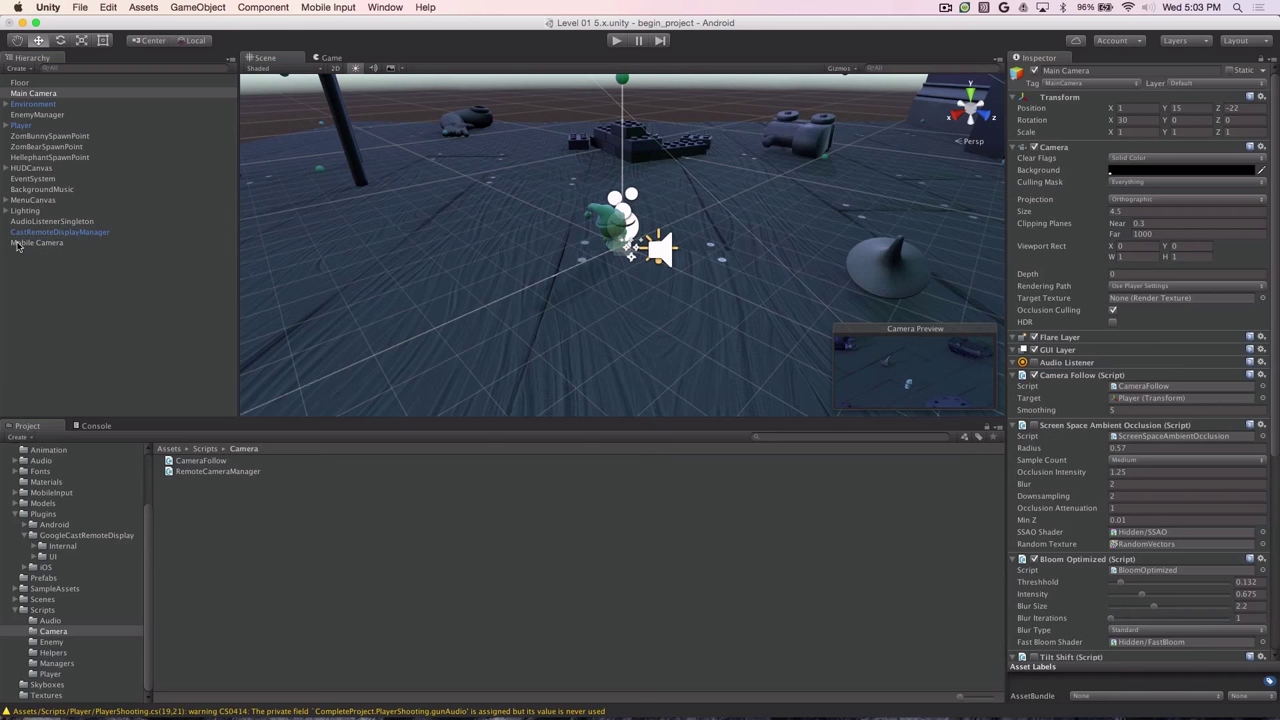
left_click(17, 246)
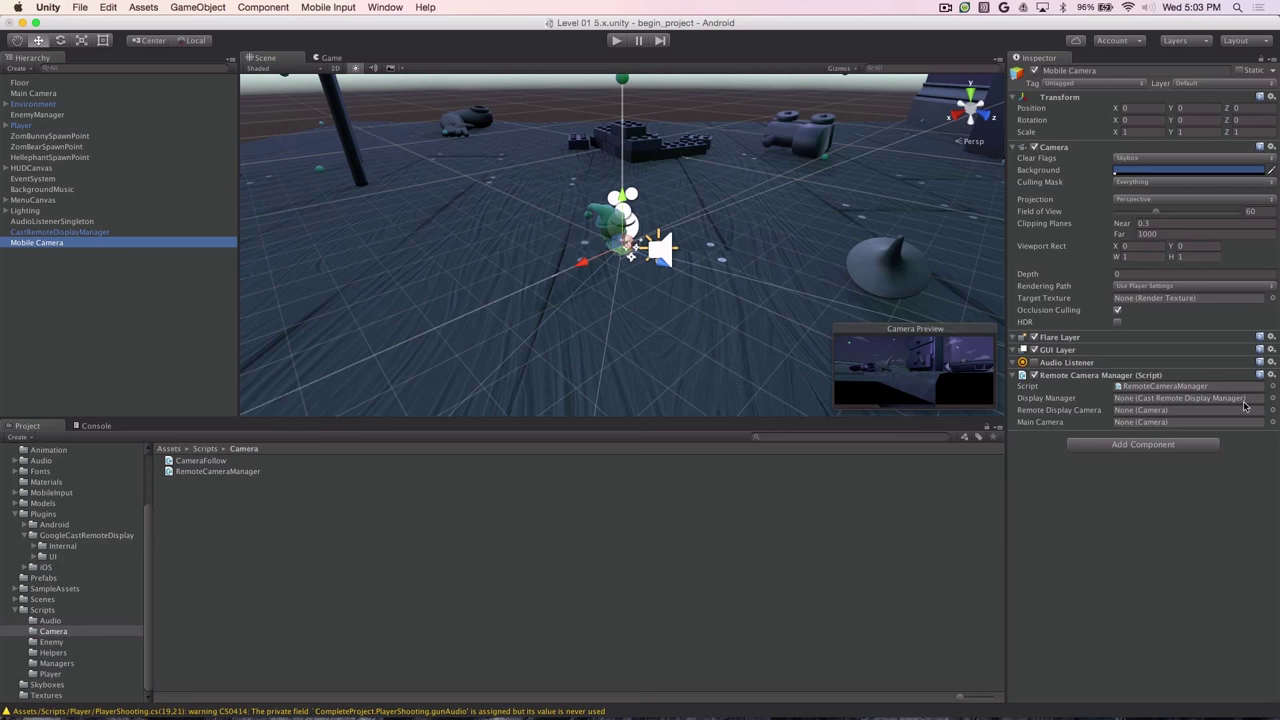
Set Display Manager to CastRemoteDisplayManager, Remote Display Camera to Mobile Camera, and Main Camera to Main Camera
left_click(1273, 398)
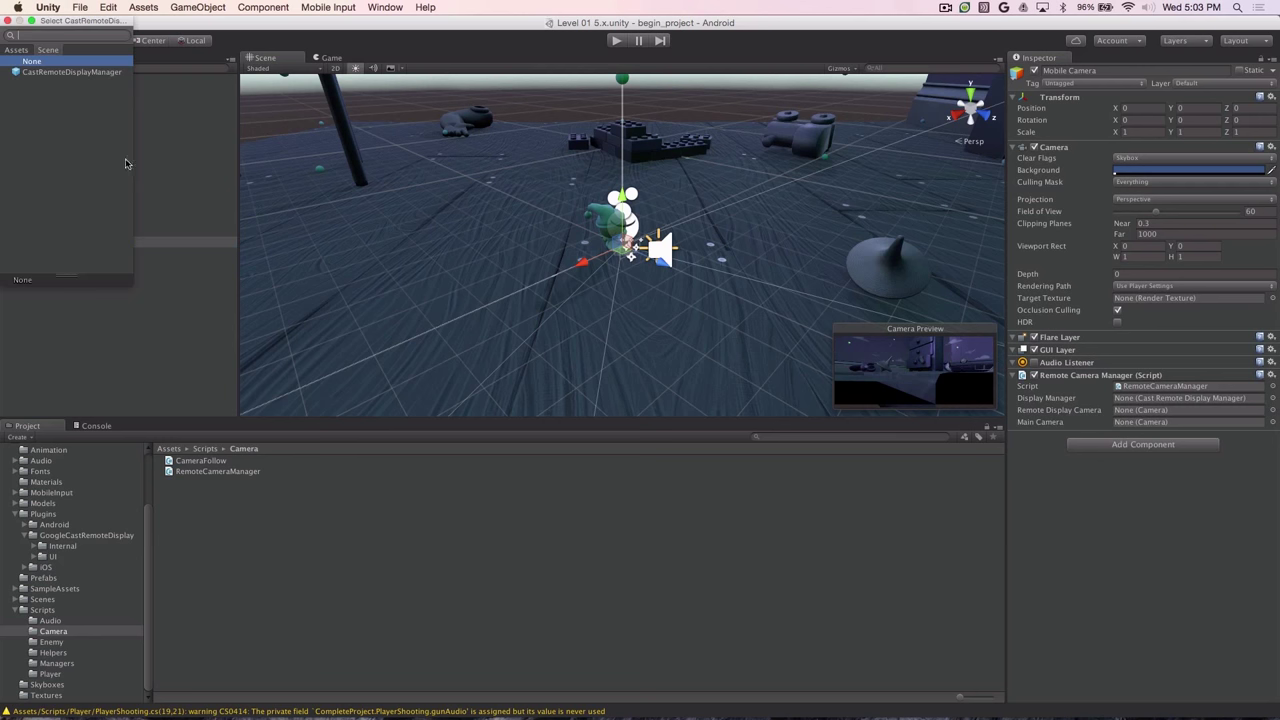
left_click(74, 73)
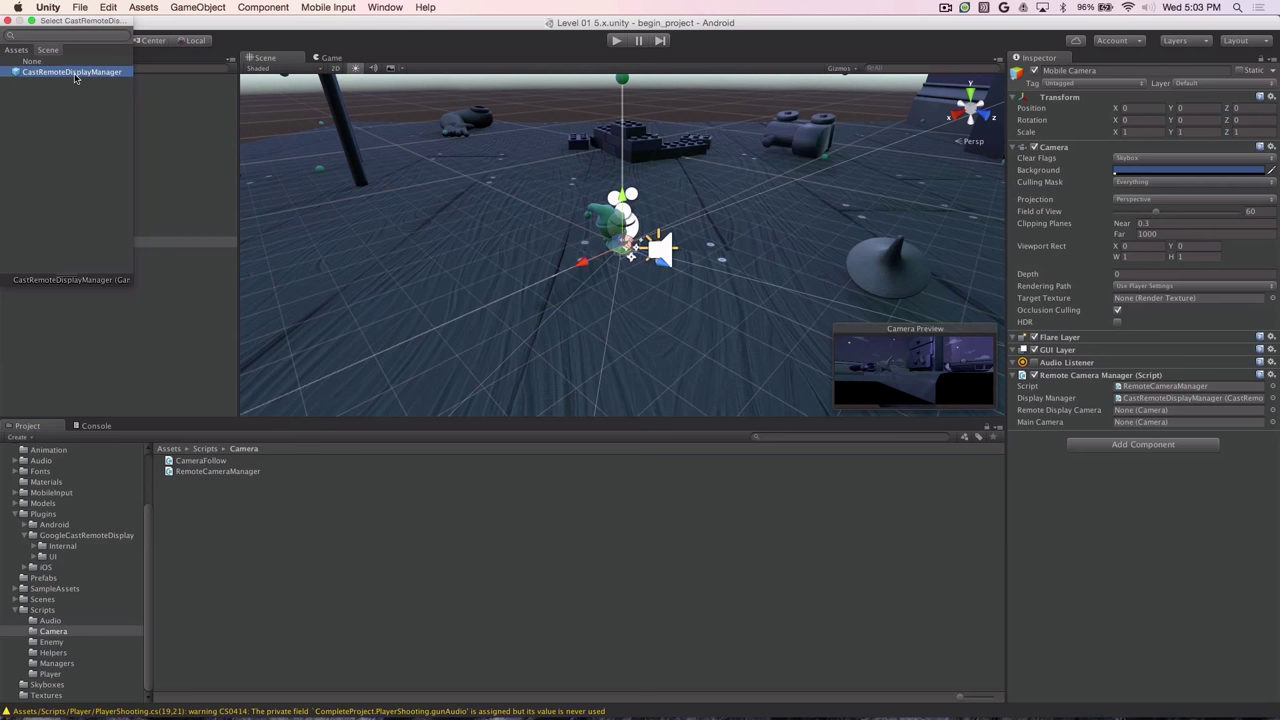
left_click(1273, 410)
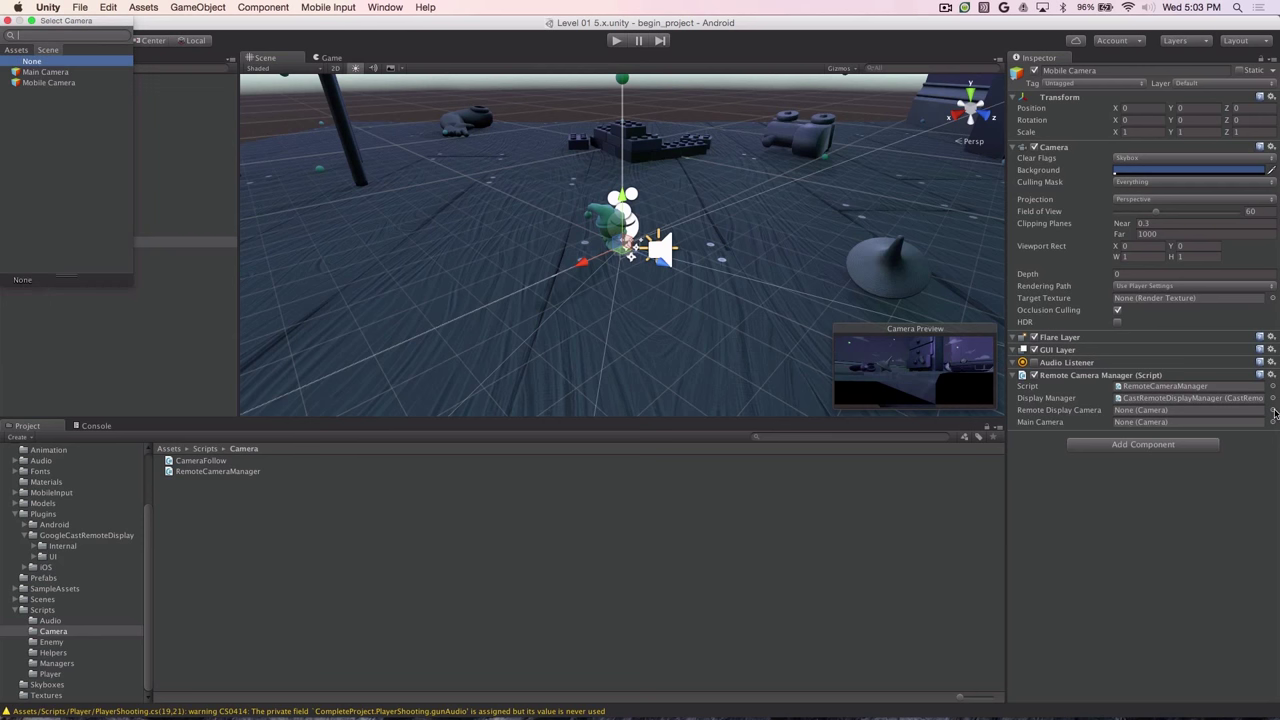
left_click(46, 84)
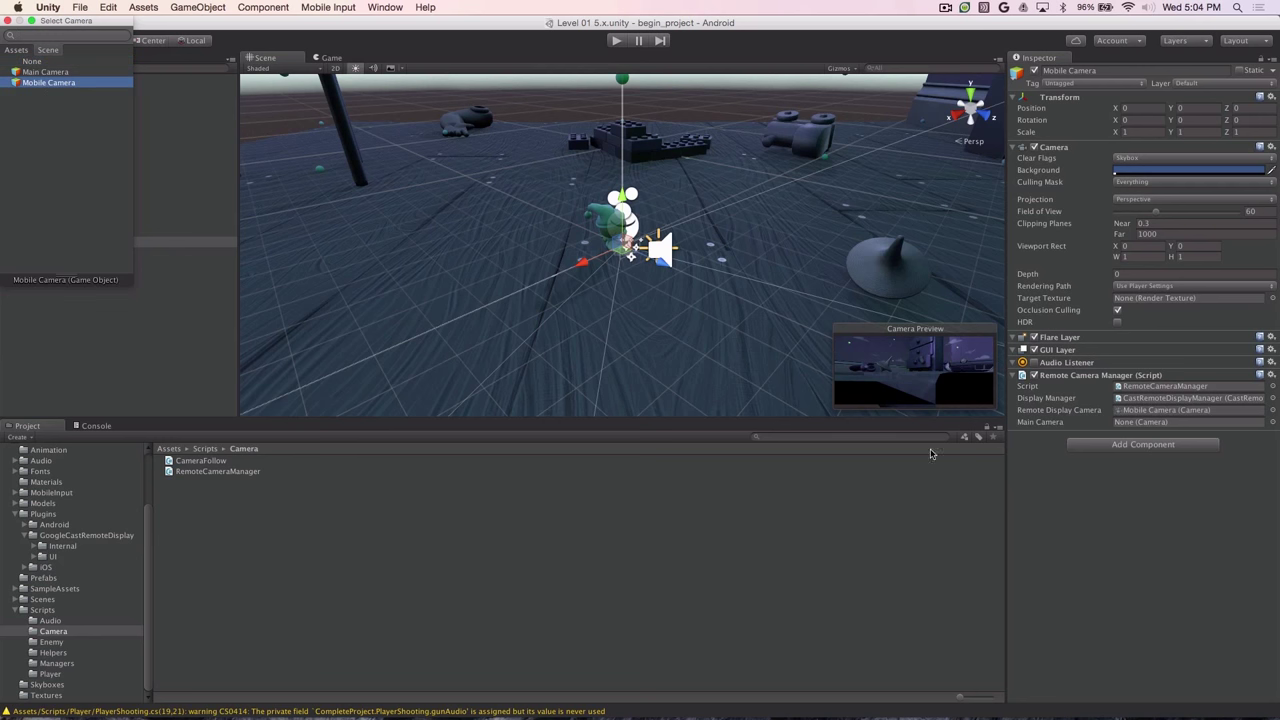
left_click(1273, 425)
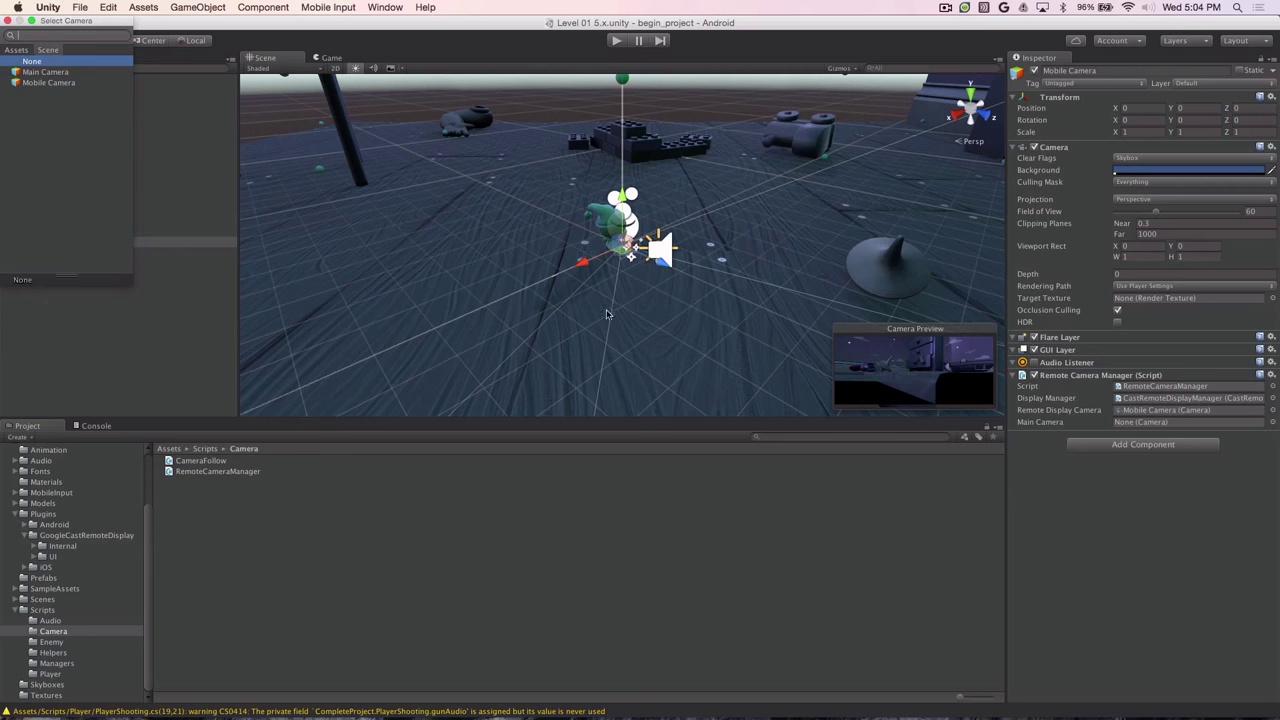
left_click(44, 73)
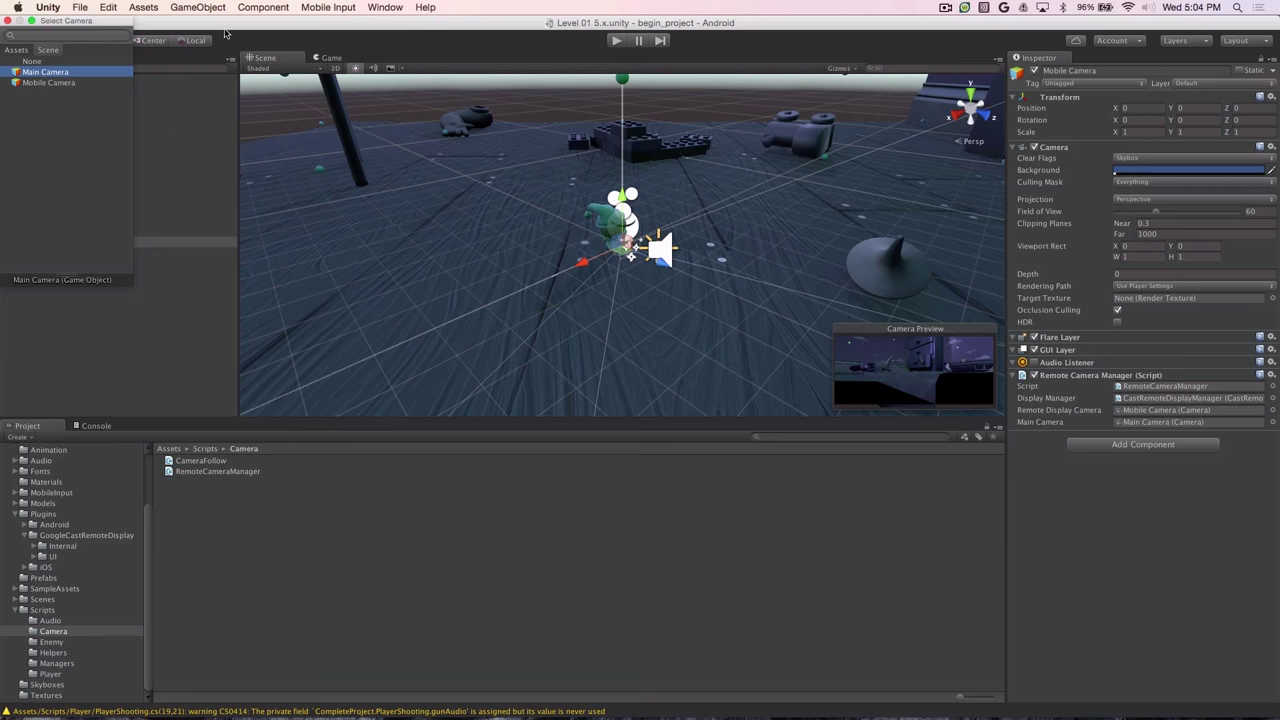
Drag the CastDefaultUI prefab from Plugins/GoogleCastRemoteDisplay into the scene Hierarchy
left_click(779, 333)
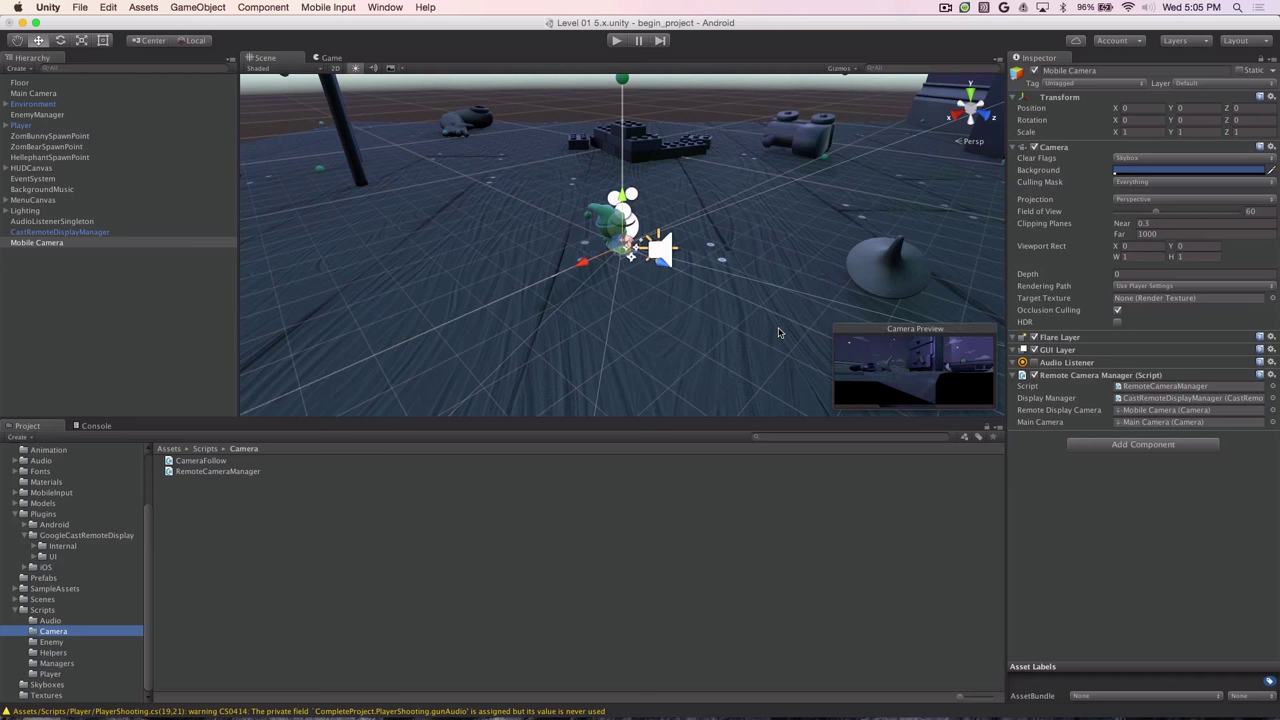
left_click(96, 537)
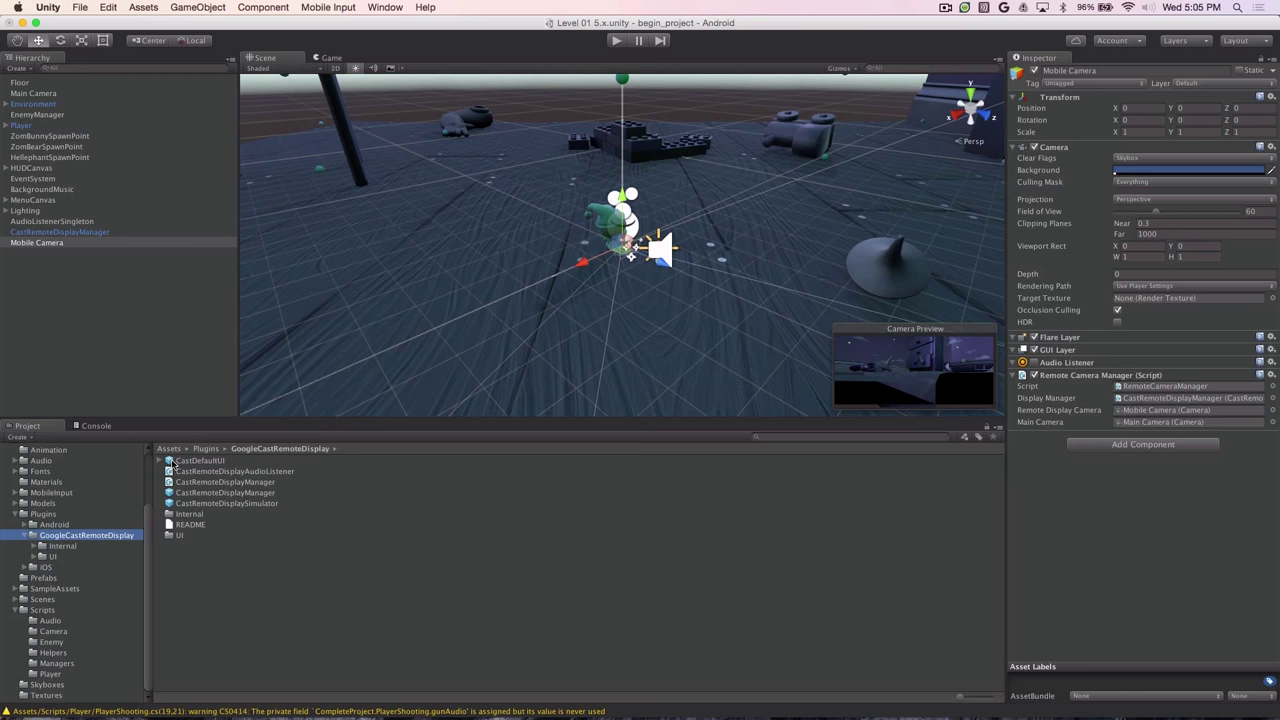
left_click_drag(172, 464, 12, 274)
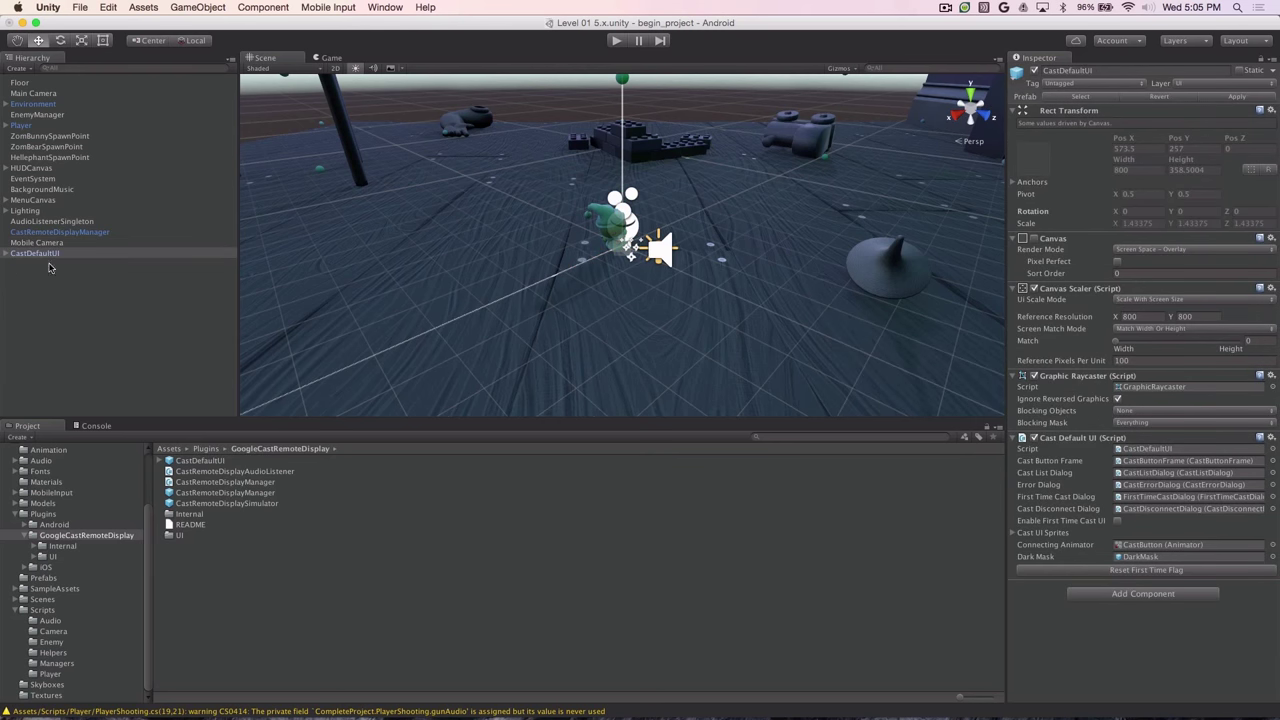
Build & Run the game from the File menu onto the connected Android phone
left_click(82, 8)
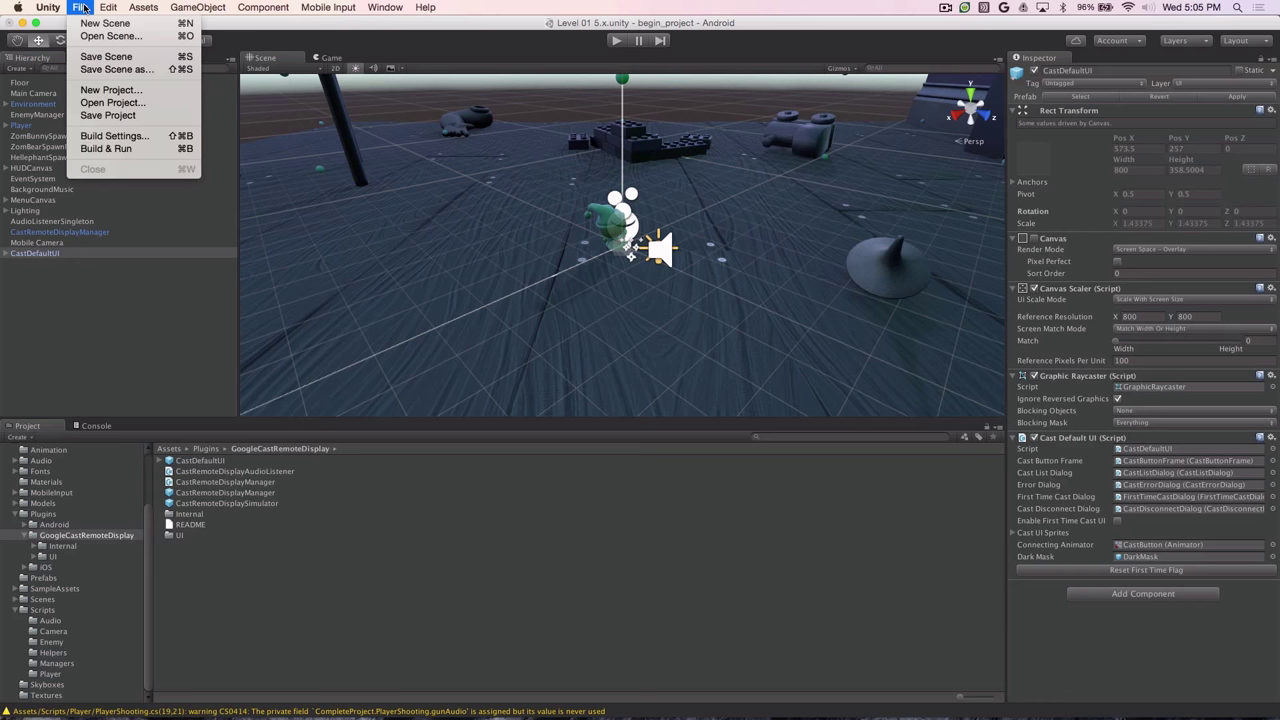
left_click(119, 150)
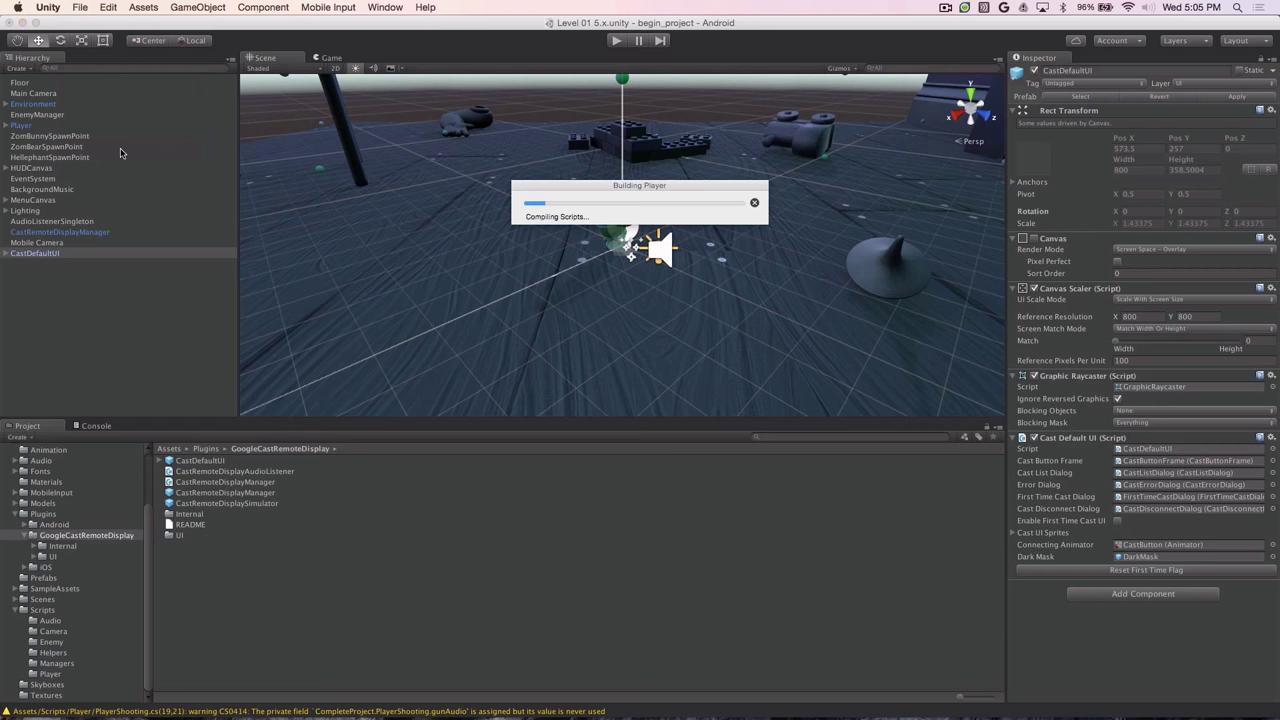